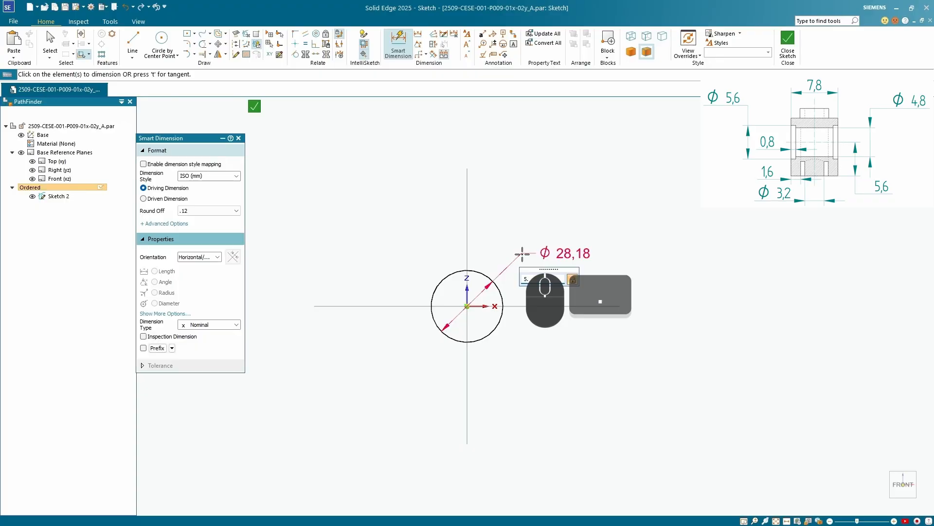
Set the diameter of the circle at the origin to 5.6 mm
key(Return)
scroll(464, 310, down, 8)
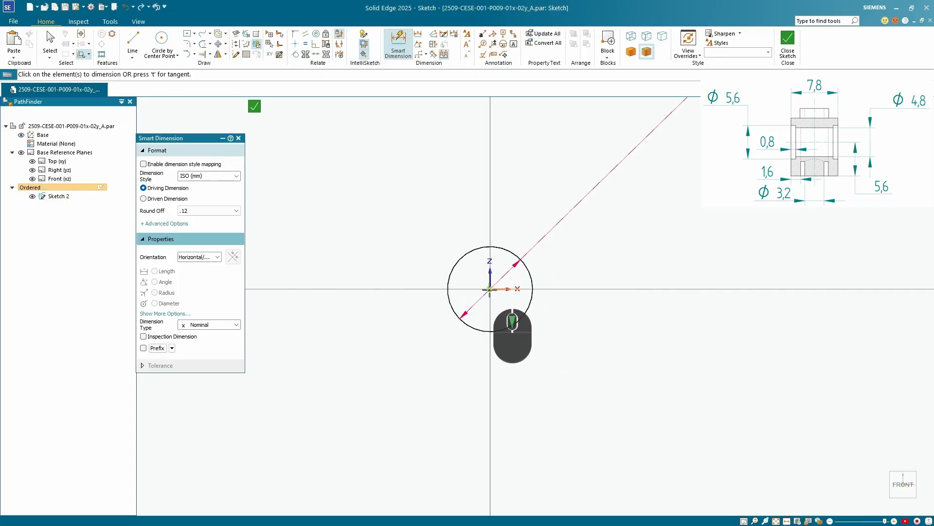
scroll(462, 224, up, 2)
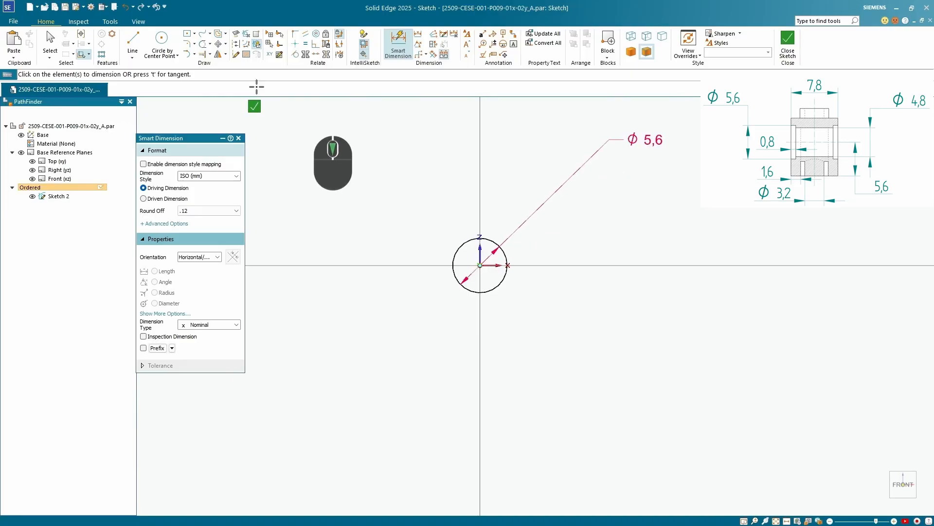
Draw a second circle of 4.8 mm diameter at the origin, concentric with the first one
click(162, 39)
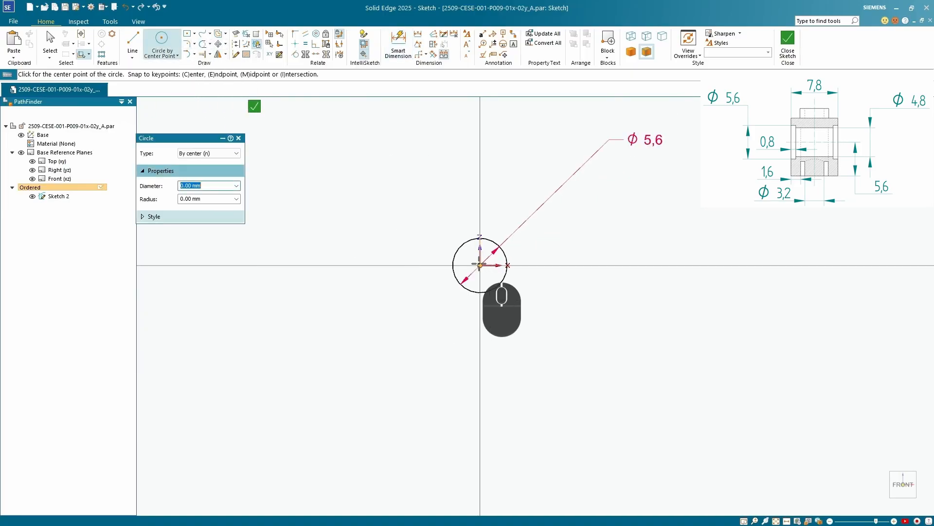
click(480, 265)
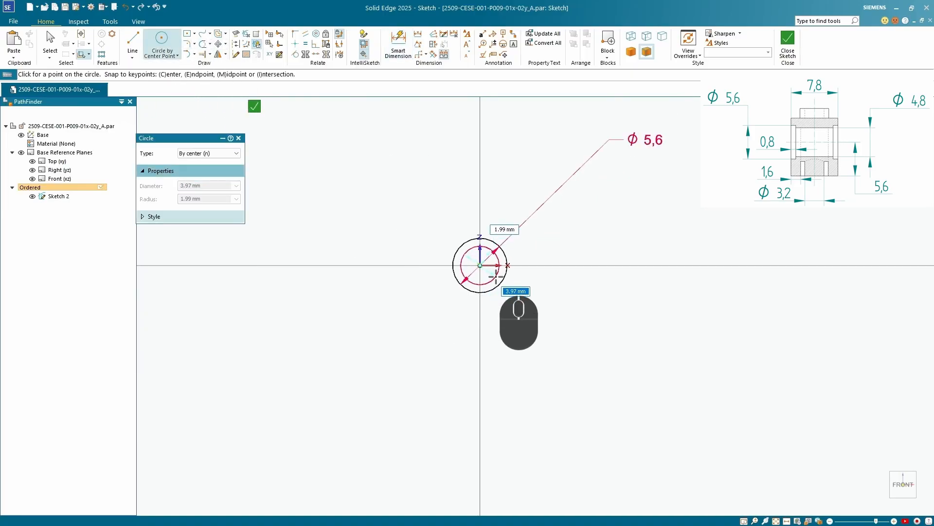
text(4.8)
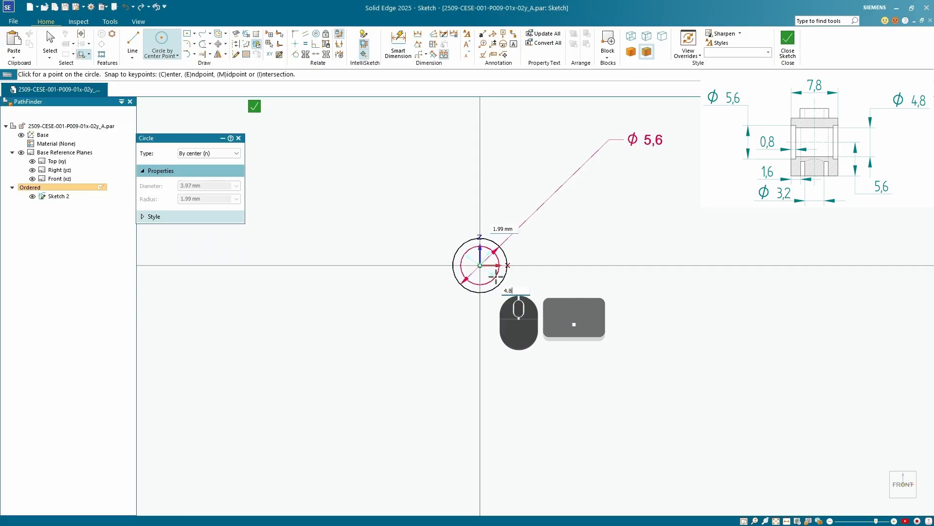
key(Return)
Add a 4.8 mm driving diameter dimension to the inner circle
click(398, 43)
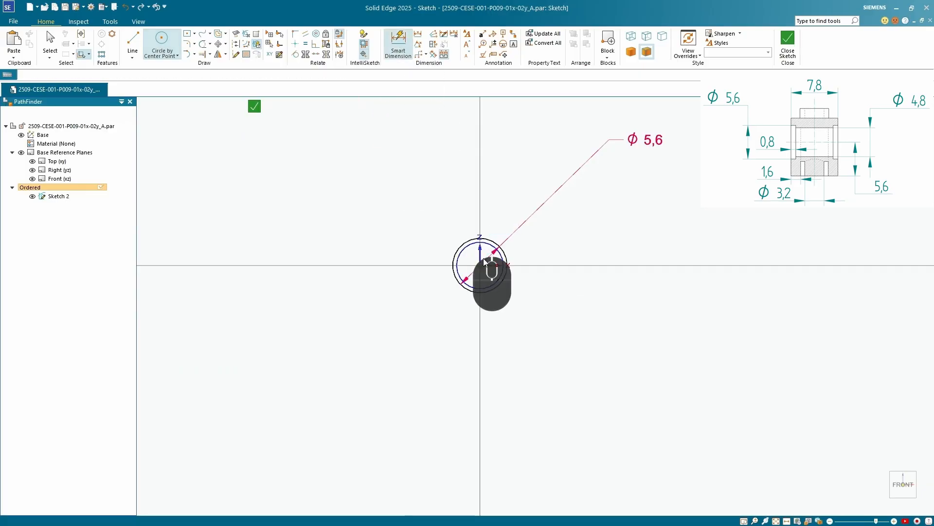
scroll(495, 274, up, 3)
click(494, 277)
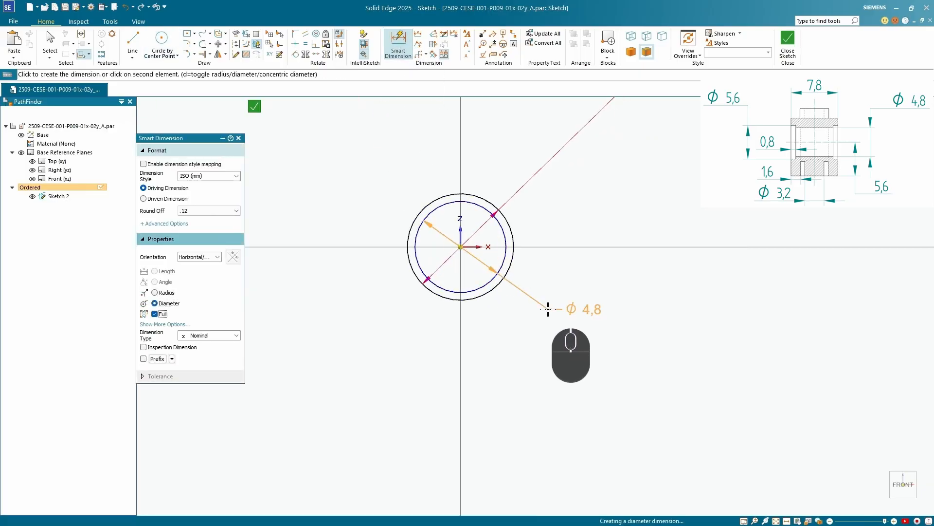
click(553, 308)
key(Return)
scroll(547, 306, down, 4)
scroll(548, 307, up, 1)
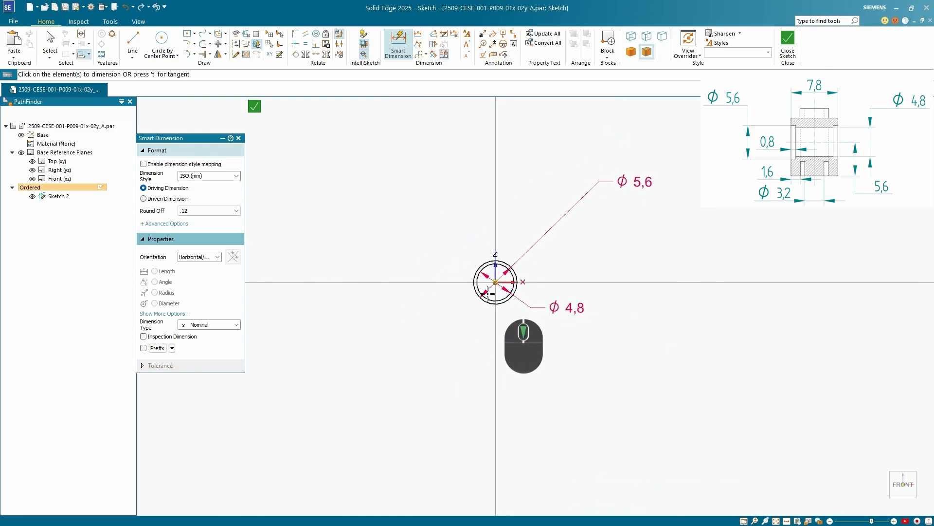
Sketch a centre-based rectangle about 30 mm wide, with its centre on the vertical axis below the circles' centre
click(188, 35)
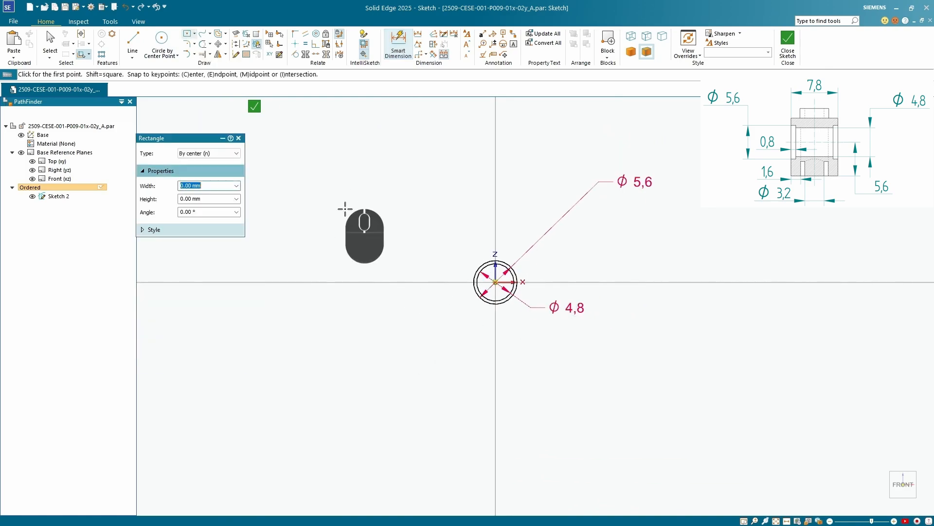
click(496, 325)
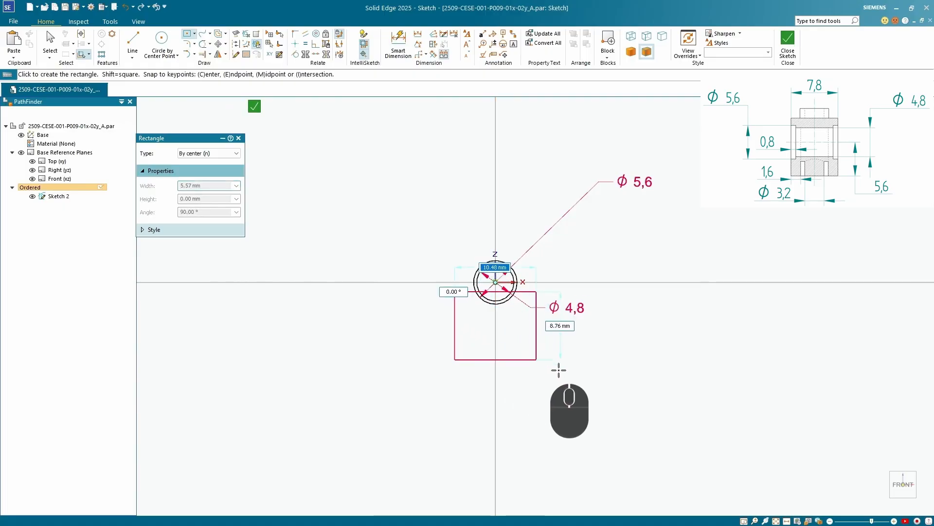
click(614, 385)
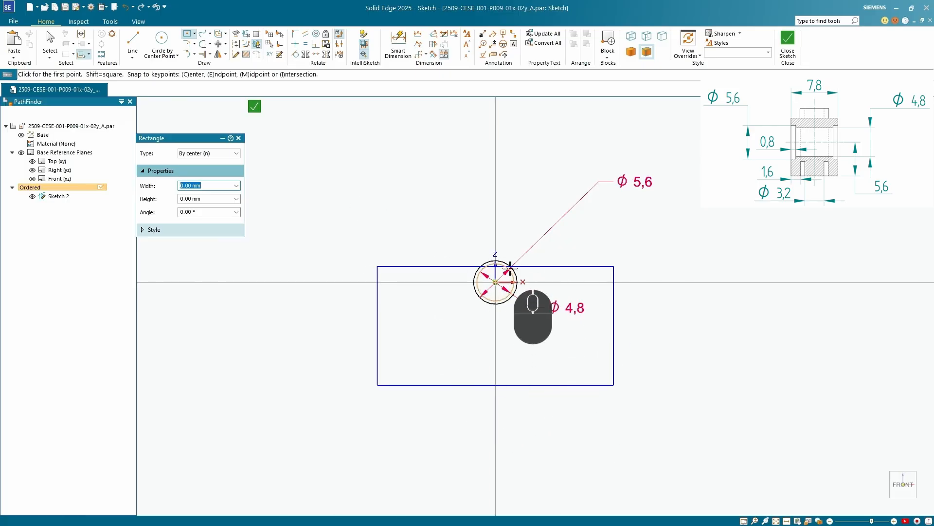
Dimension the vertical distance from the circles' centre to the rectangle's bottom edge and set it to 5.6 mm
click(398, 43)
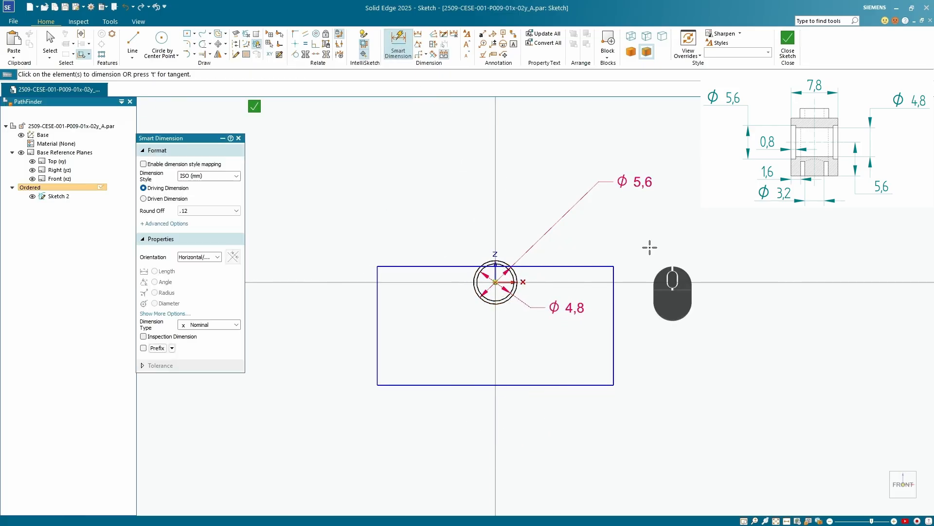
click(592, 386)
click(503, 307)
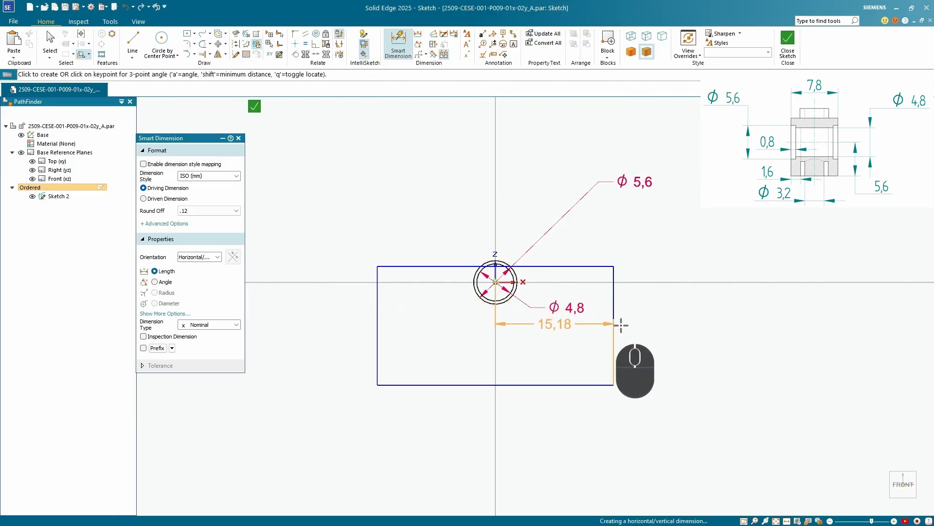
click(676, 334)
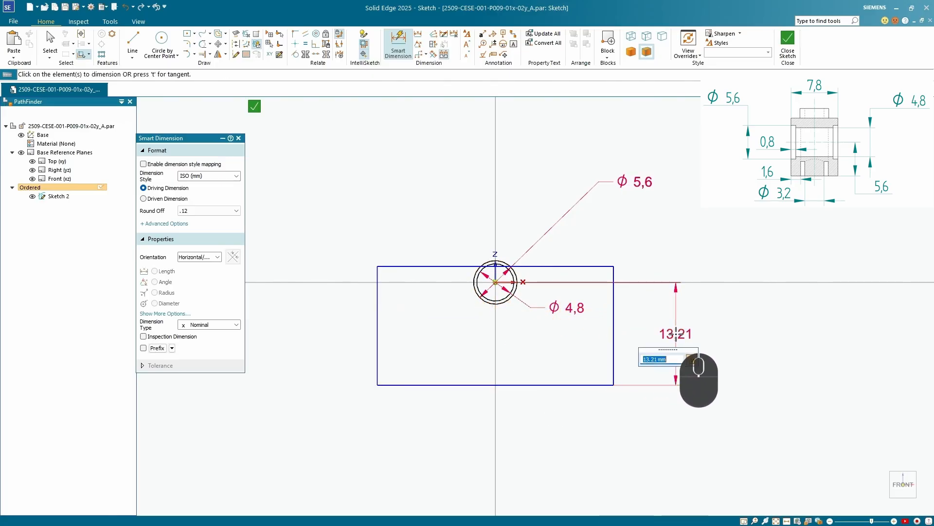
text(5.6)
key(Return)
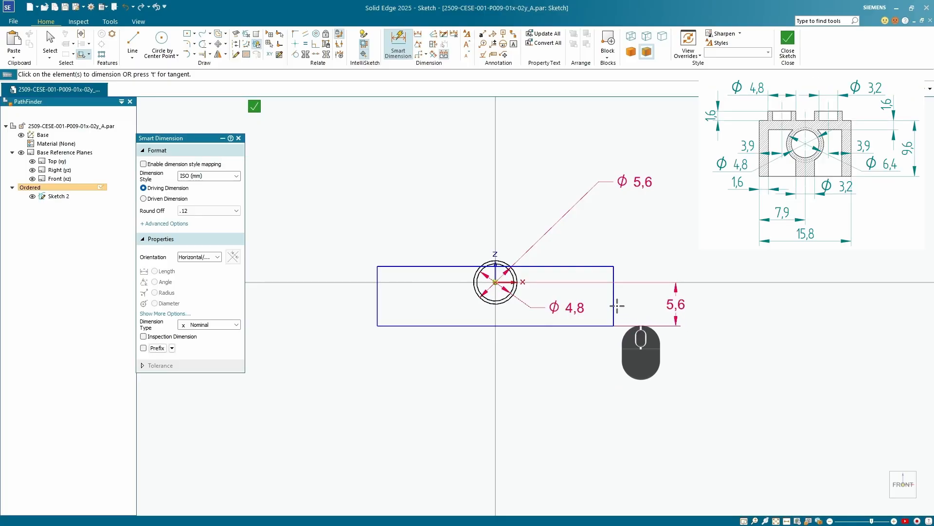
Dimension the rectangle's height on its vertical side and set it to 9.6 mm
click(721, 303)
text(9.6)
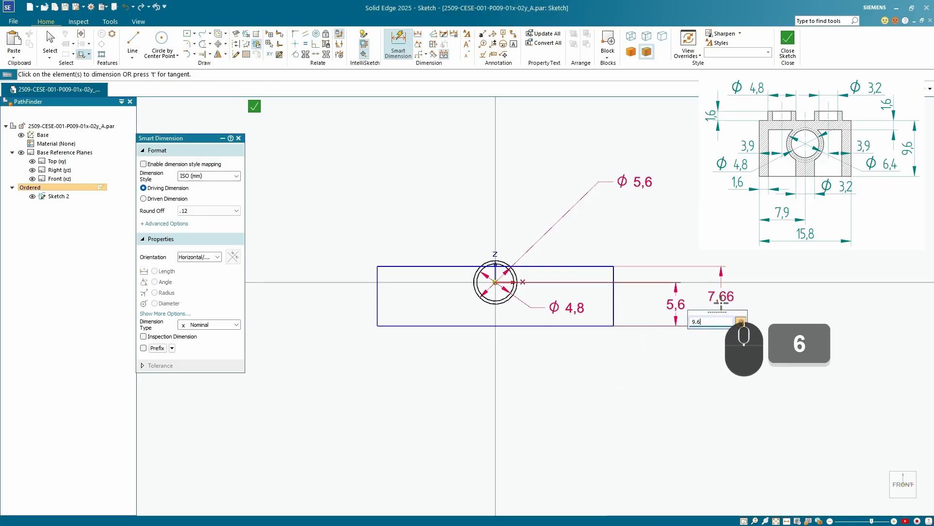
key(Return)
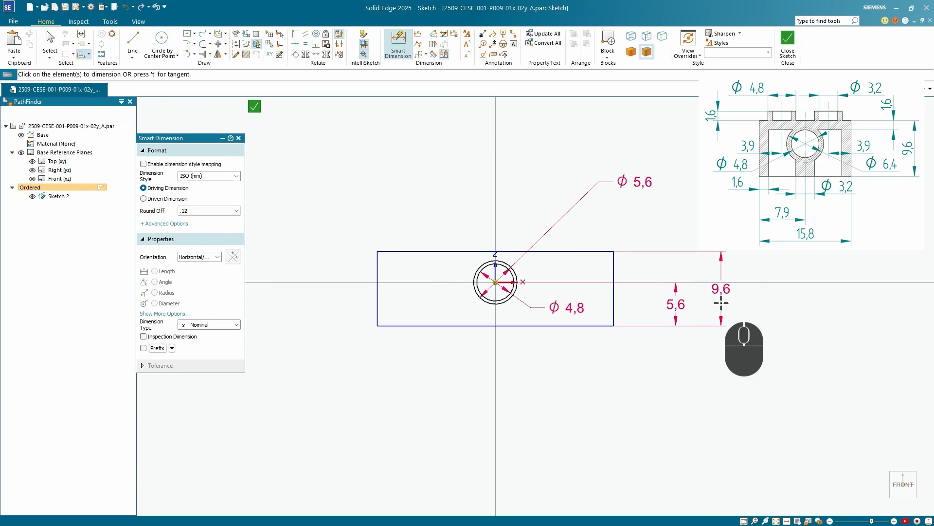
Dimension the rectangle's bottom edge and set its width to 15.8 mm
click(548, 326)
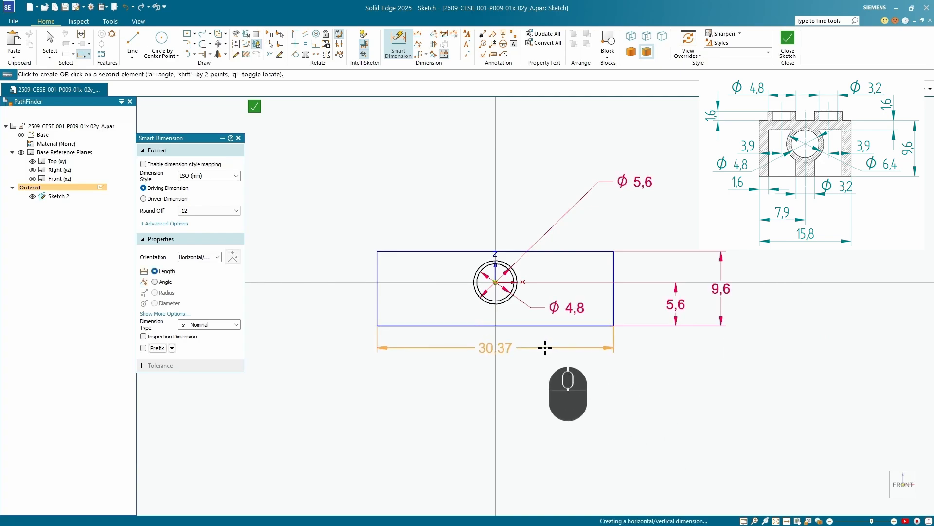
click(542, 347)
text(15.8)
key(Return)
Try to align the midpoint of the rectangle's top edge vertically with the origin using a Horizontal/Vertical relation
scroll(414, 309, down, 2)
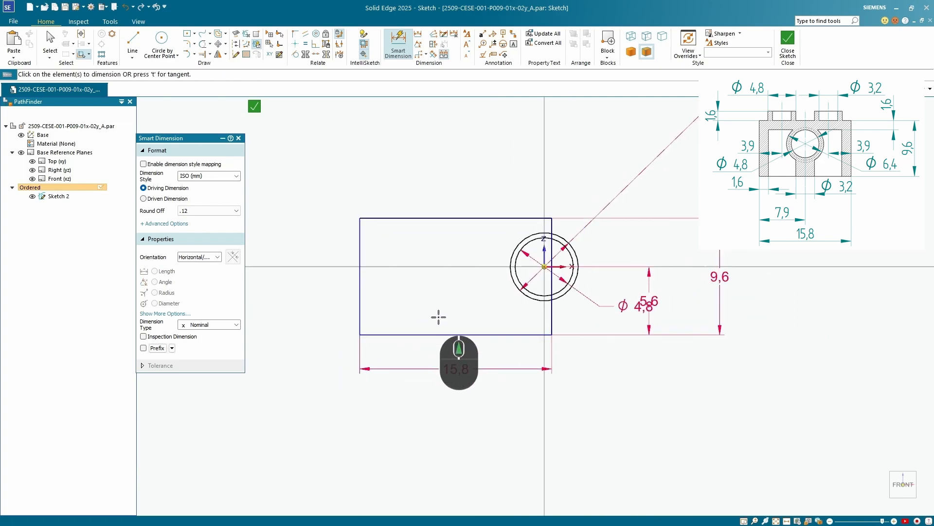
scroll(469, 289, up, 2)
scroll(469, 289, down, 3)
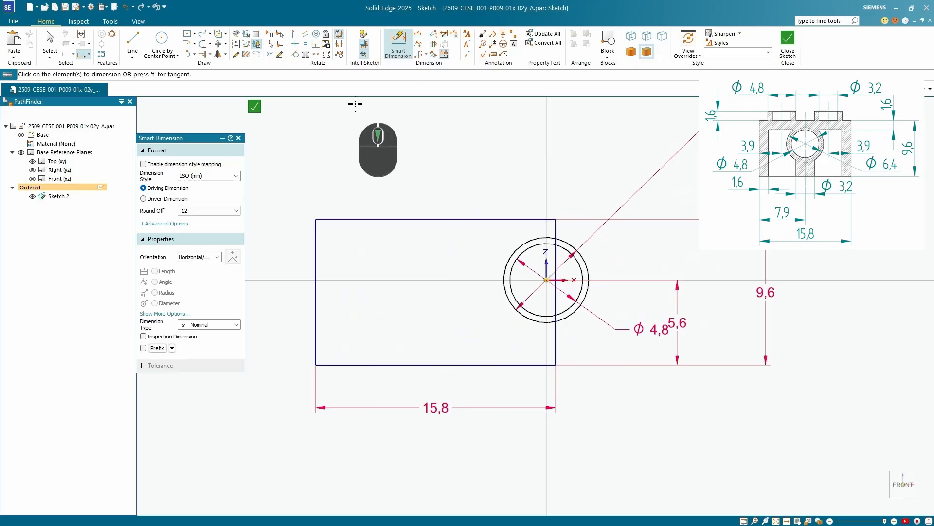
click(295, 46)
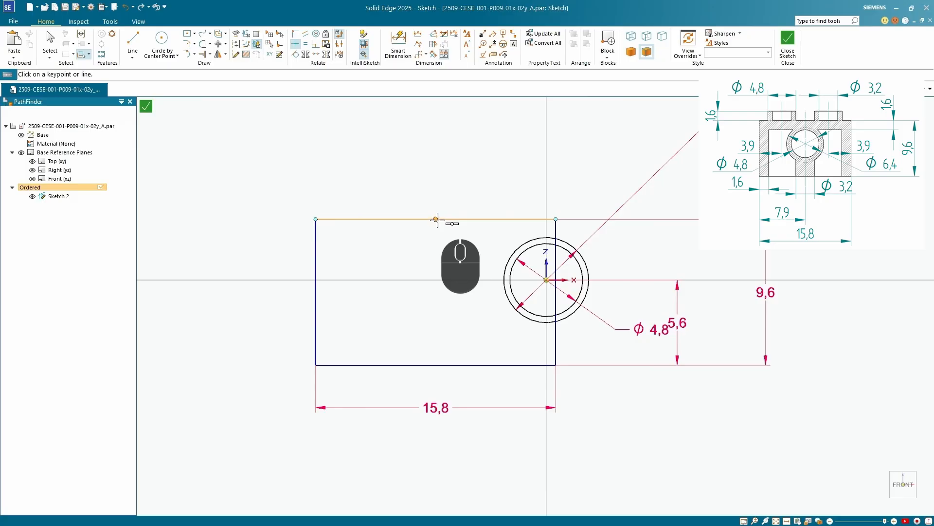
click(437, 220)
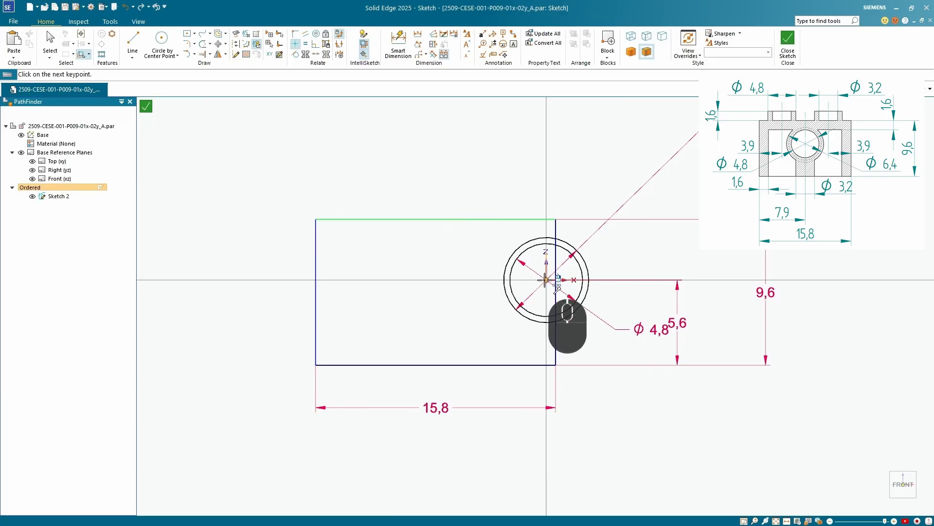
click(545, 280)
click(538, 288)
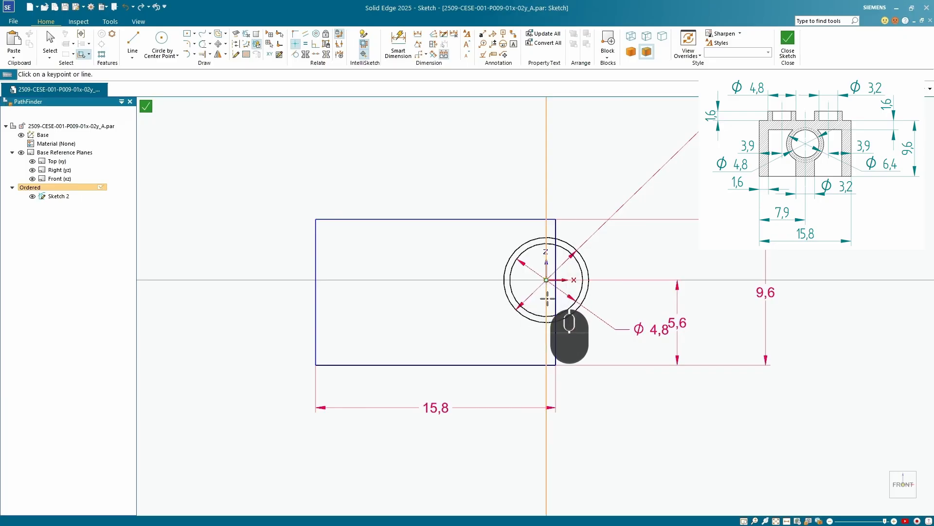
Move the rectangle sideways along the X axis until it is roughly centred around the circles
scroll(428, 343, down, 3)
middle_drag(429, 343, 527, 316)
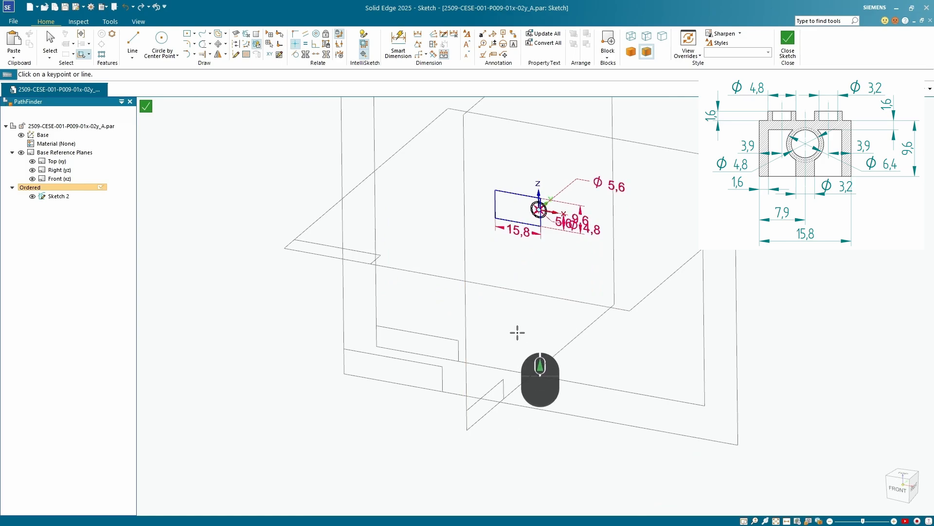
key(ctrl+h)
click(50, 43)
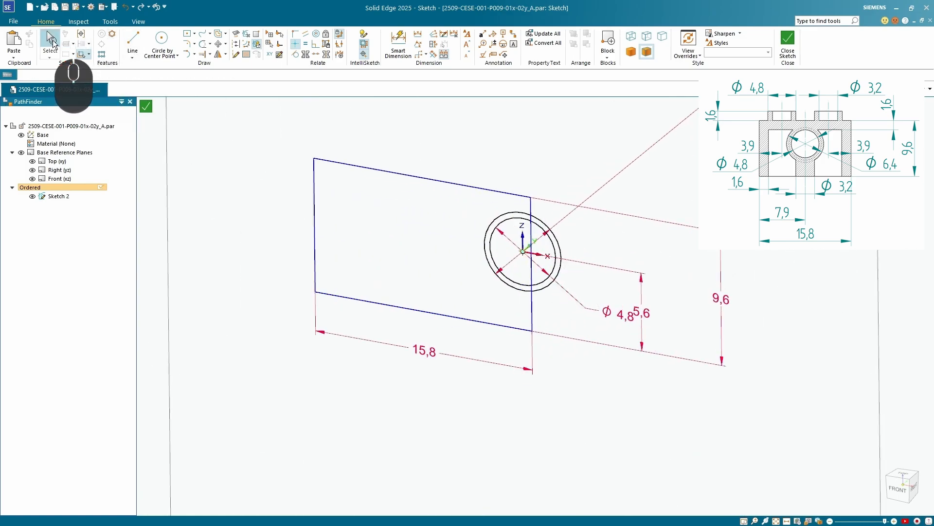
click(531, 314)
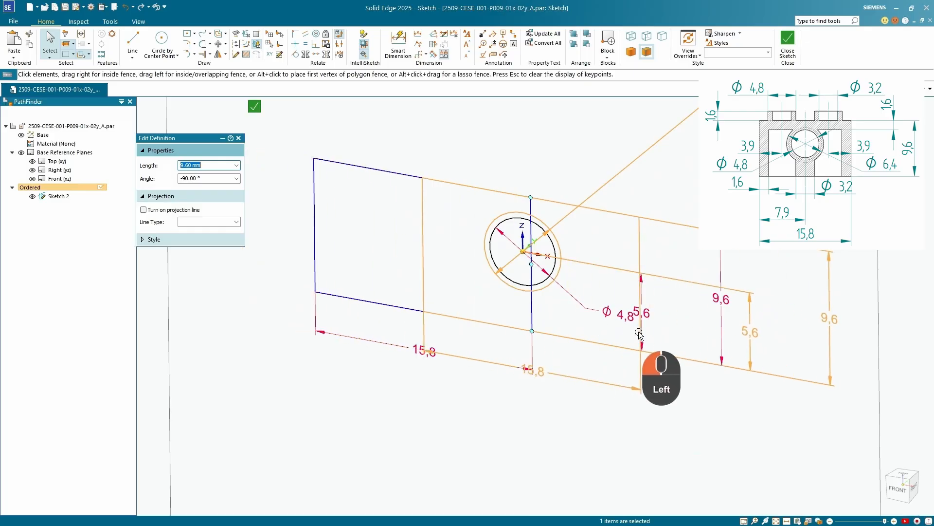
scroll(536, 306, up, 5)
key(Escape)
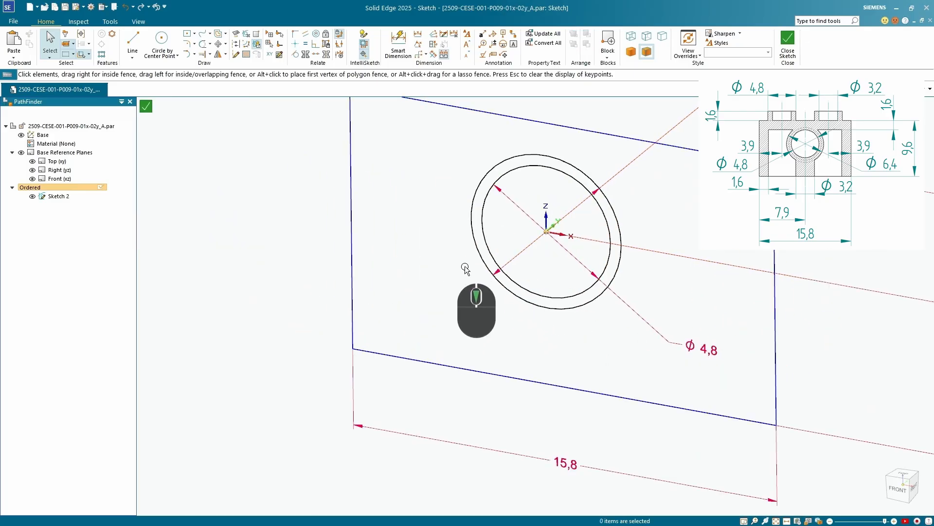
Apply a Horizontal/Vertical relation between the midpoint of the rectangle's top edge and the origin to centre the rectangle
click(295, 43)
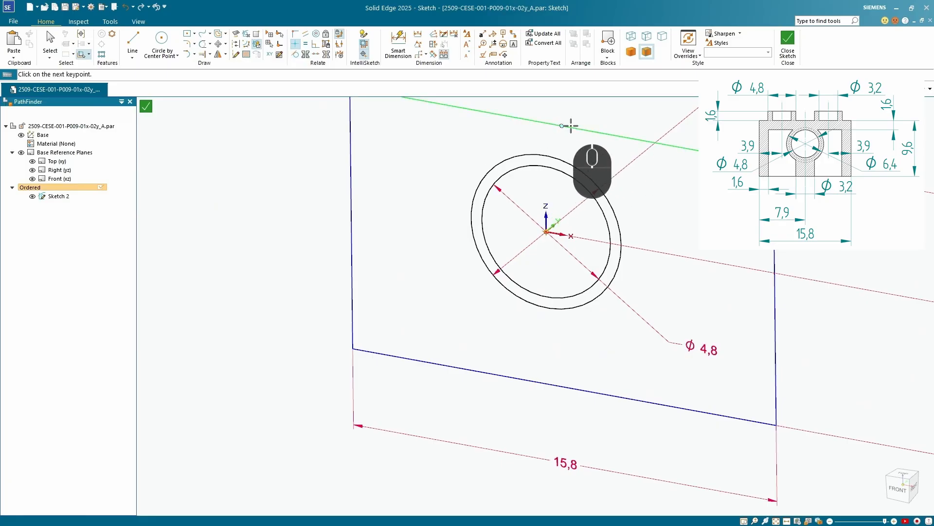
click(544, 232)
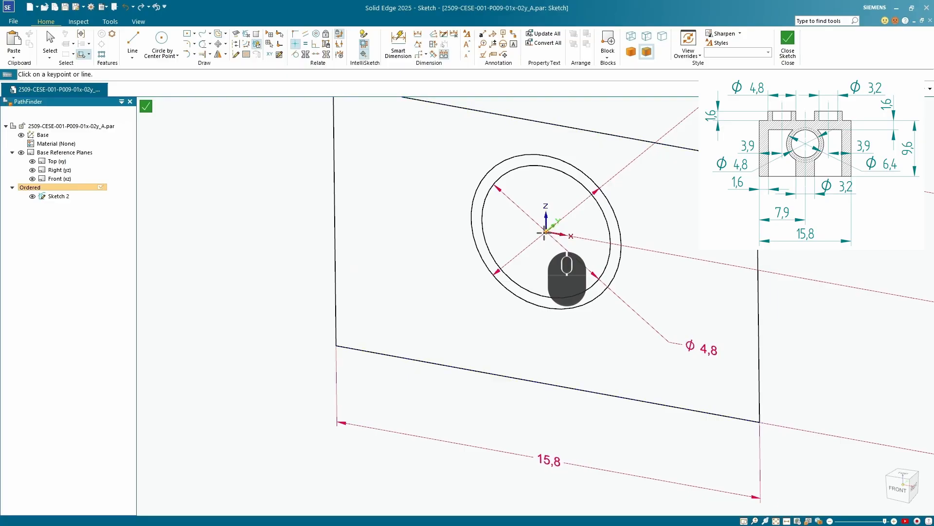
Inspect the rectangle and circles in the front view and from several angles to check the sketch's alignment
scroll(545, 311, down, 3)
middle_drag(544, 324, 433, 215)
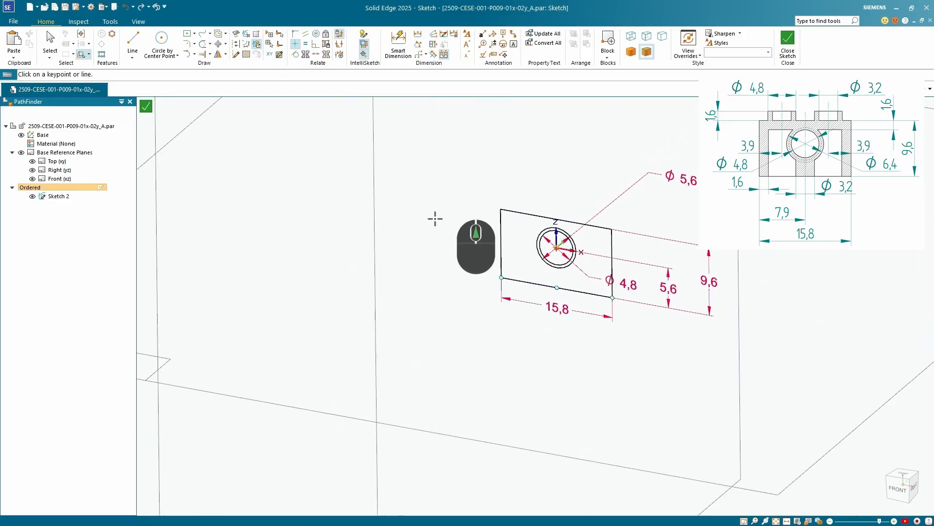
mouse_move(564, 316)
middle_down()
mouse_move(586, 252)
mouse_move(591, 292)
middle_up()
click(901, 483)
scroll(477, 317, down, 6)
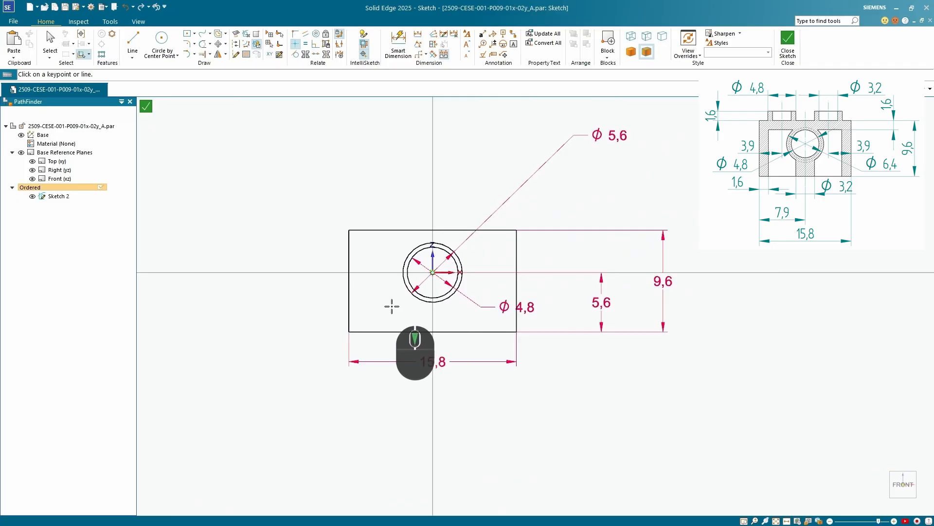
mouse_move(391, 306)
middle_down()
mouse_move(427, 288)
mouse_move(267, 90)
middle_up()
scroll(422, 212, up, 3)
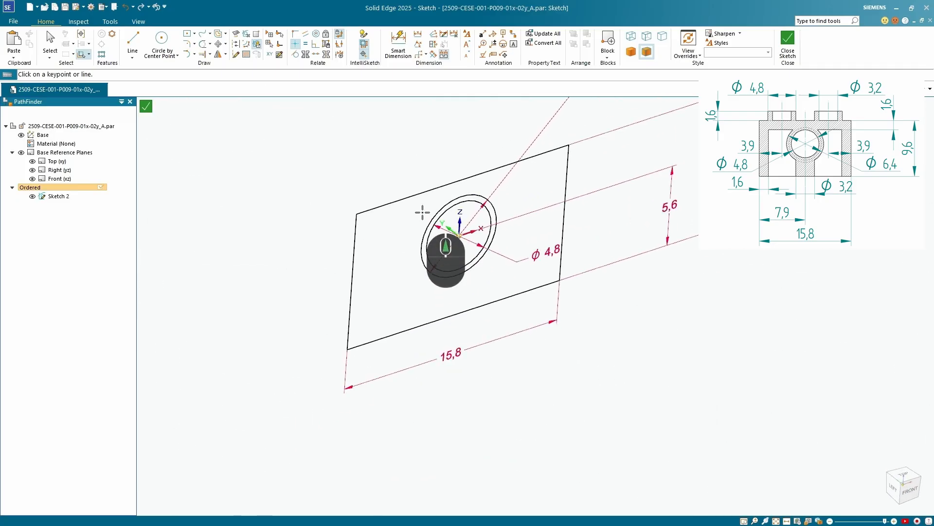
scroll(422, 212, down, 2)
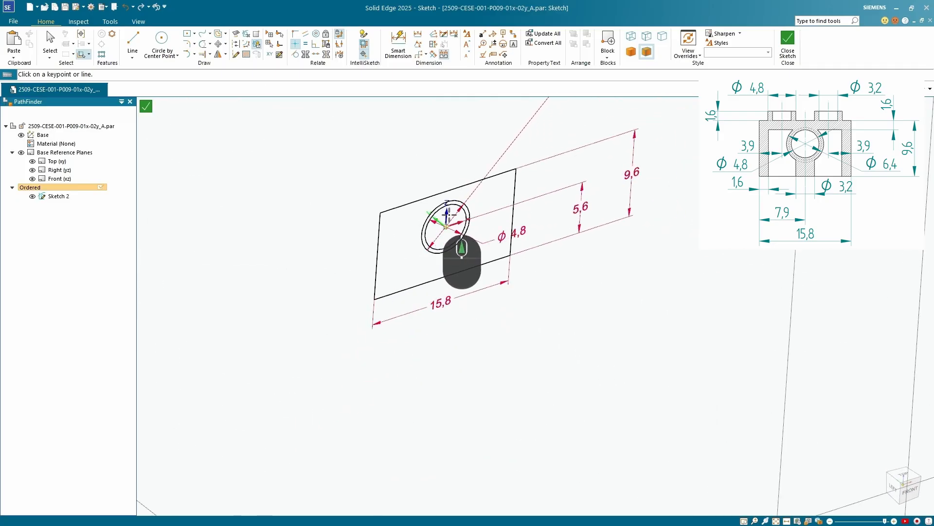
Close the sketch environment and finish the sketch of the rectangle and two circles
click(786, 37)
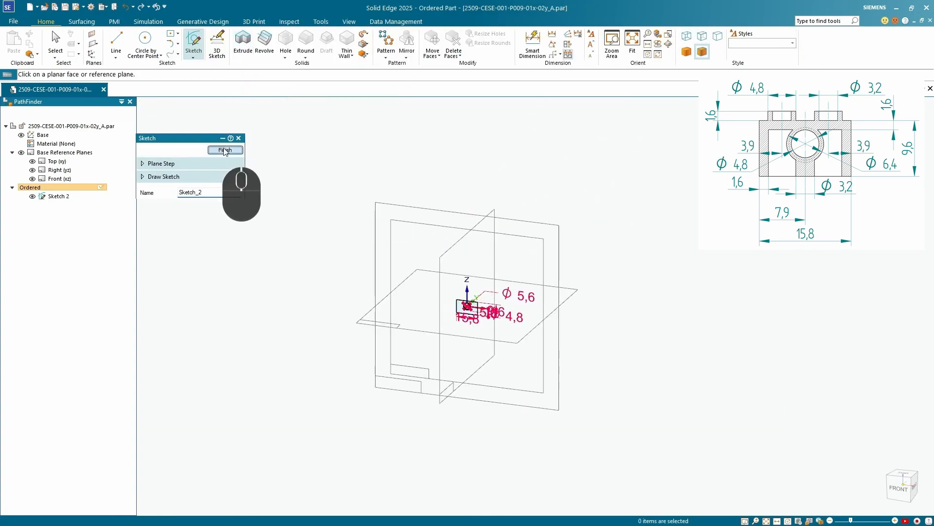
click(225, 151)
Start an Extrude from the existing sketch and accept the outer rectangle chain as its profile
click(248, 58)
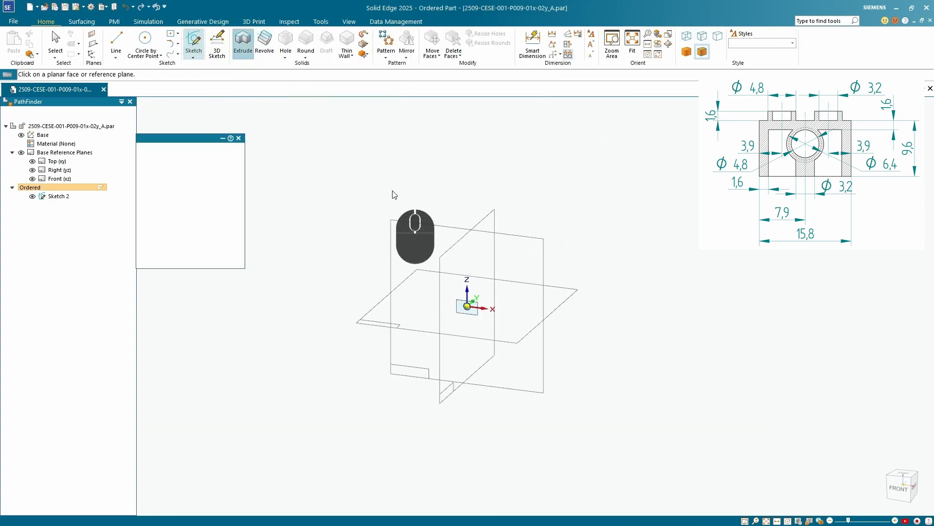
click(237, 205)
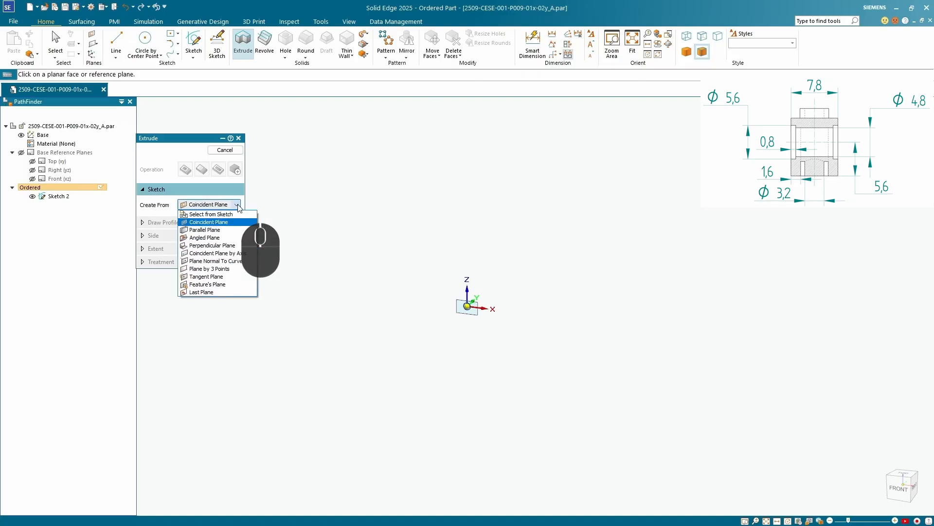
click(226, 214)
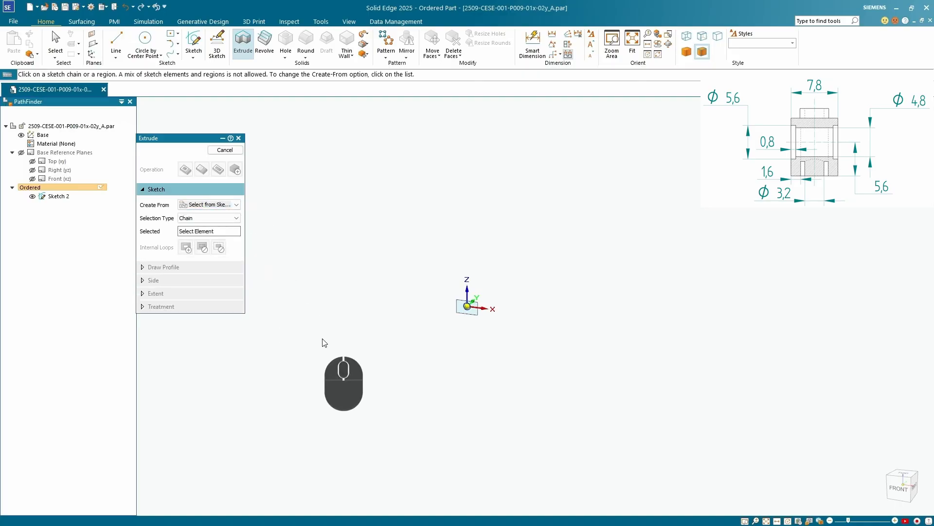
click(496, 348)
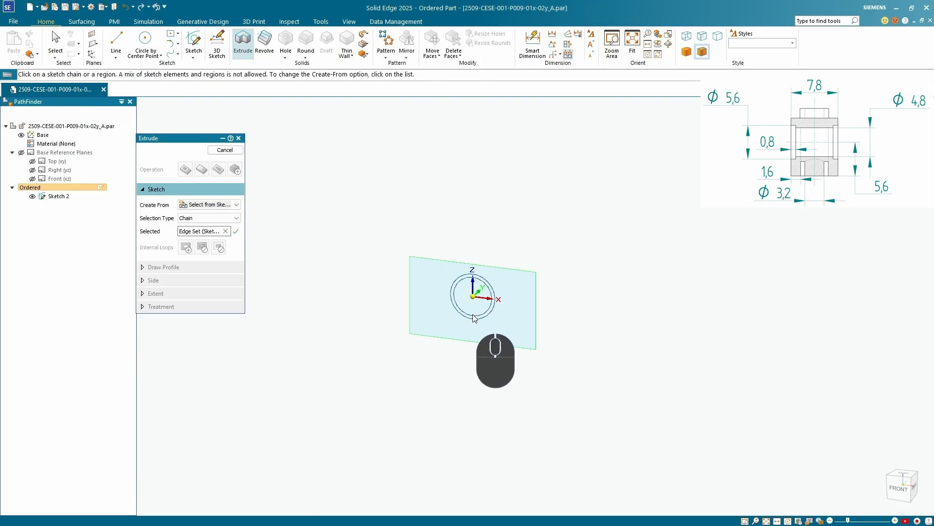
scroll(470, 314, up, 2)
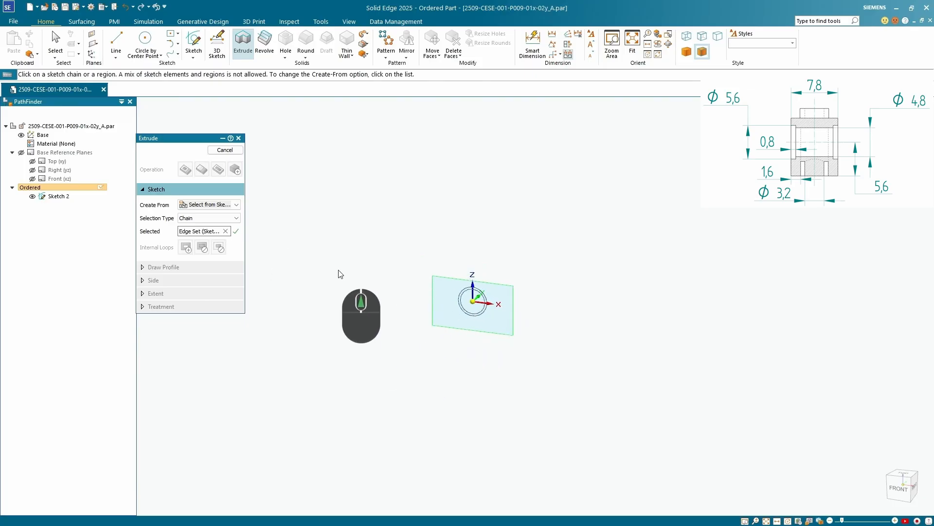
click(236, 231)
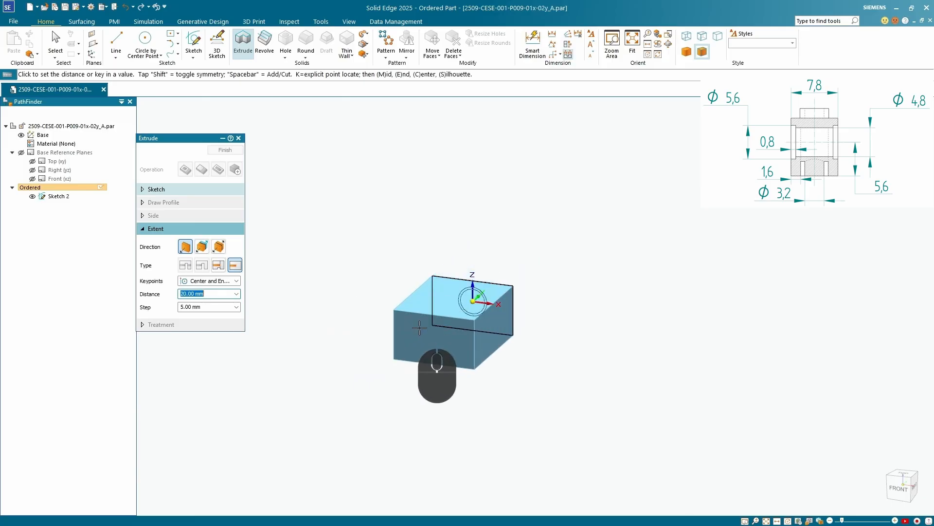
Extrude the rectangle symmetrically to a total distance of 7.8 mm and finish the feature
click(218, 247)
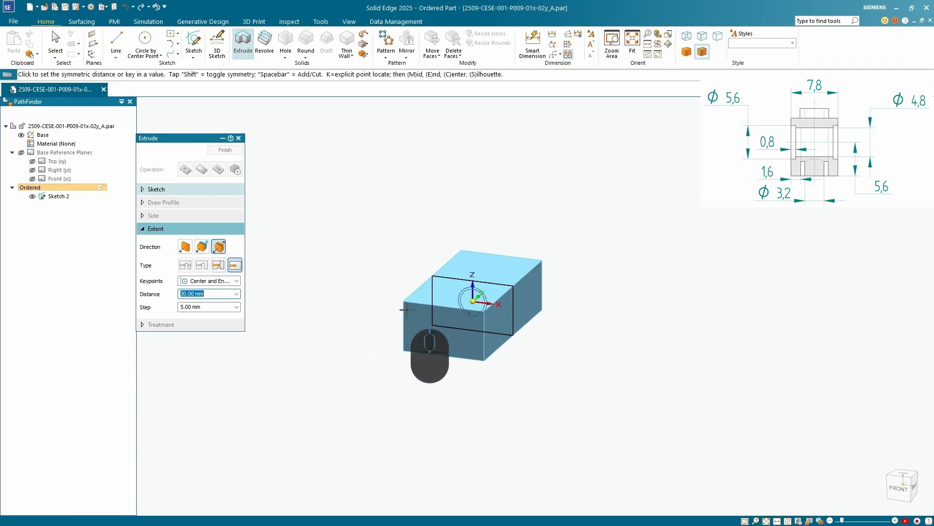
text(7.8)
key(Return)
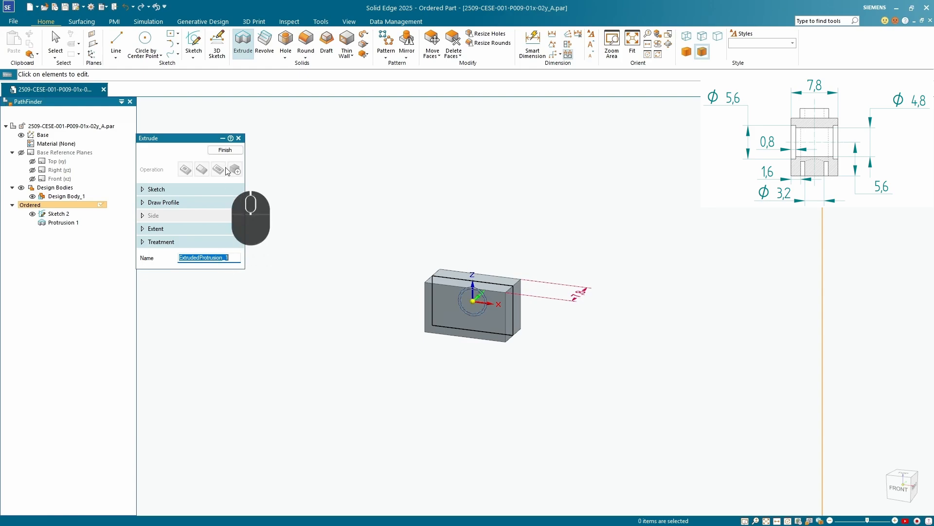
click(224, 151)
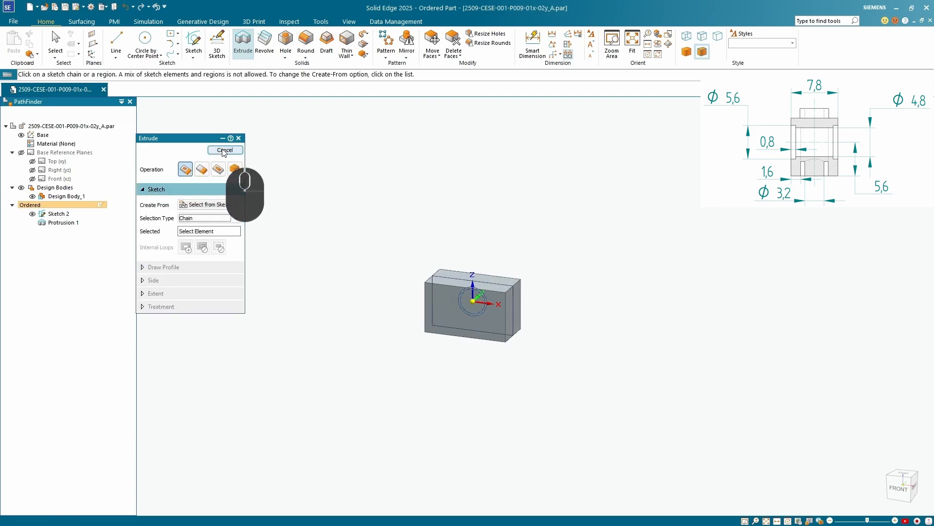
Begin a new Extrude profile on a coincident plane on the block's top face
middle_drag(414, 210, 405, 330)
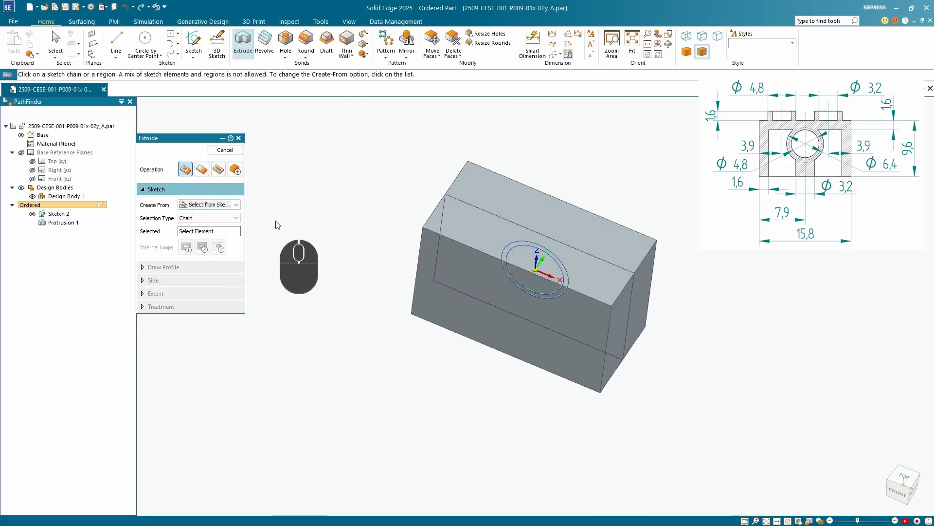
click(237, 205)
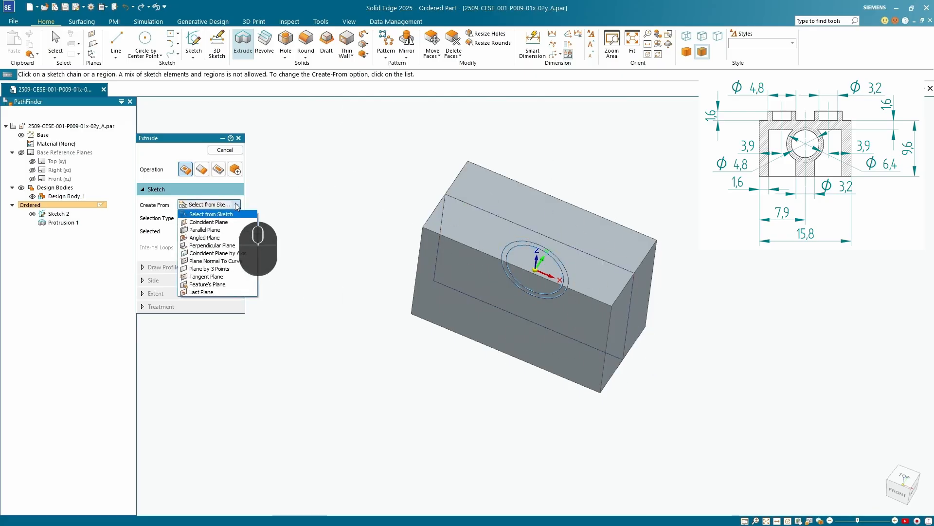
click(219, 222)
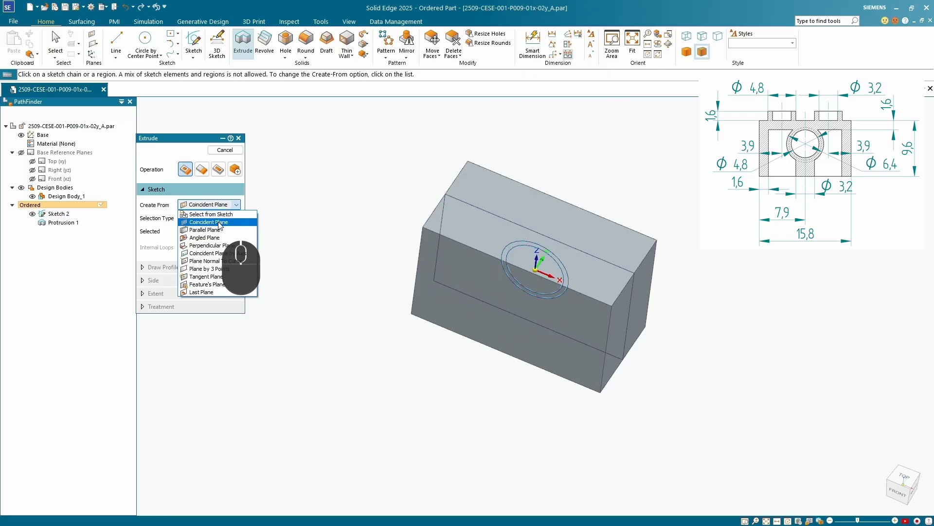
click(463, 230)
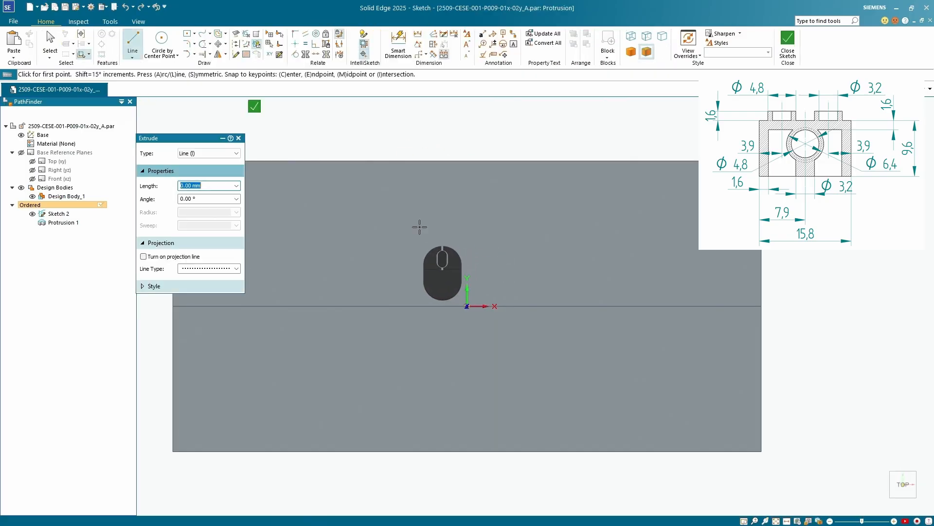
Show the base reference planes and draw a circle about 2.77 mm in diameter on the top face's centre line, on the negative X side
click(162, 38)
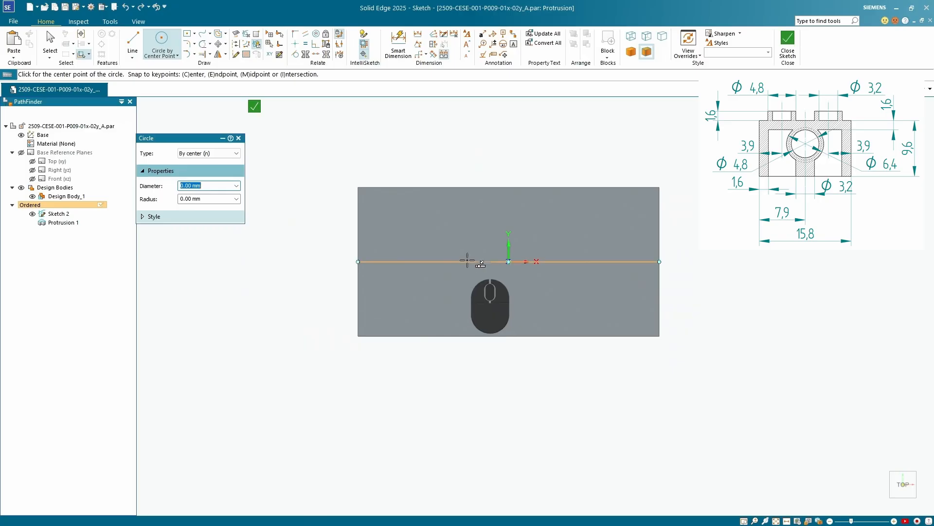
click(58, 179)
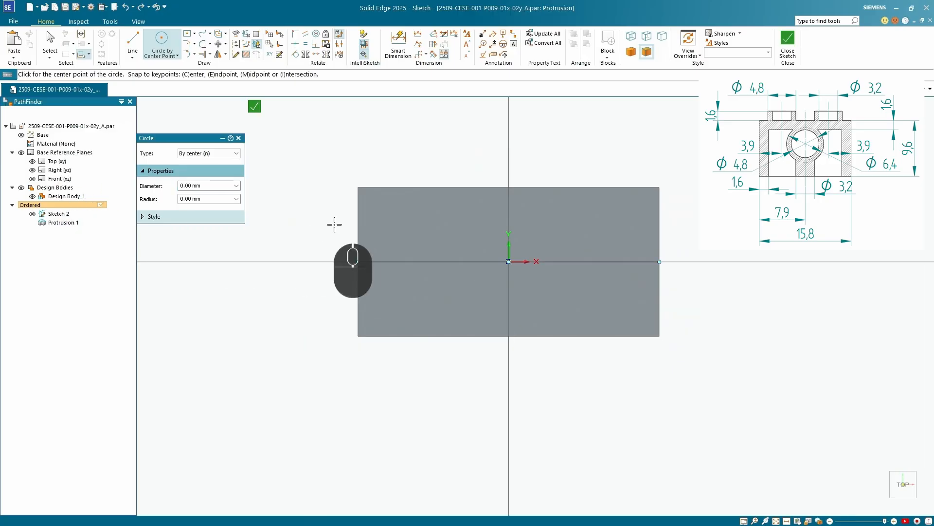
click(431, 261)
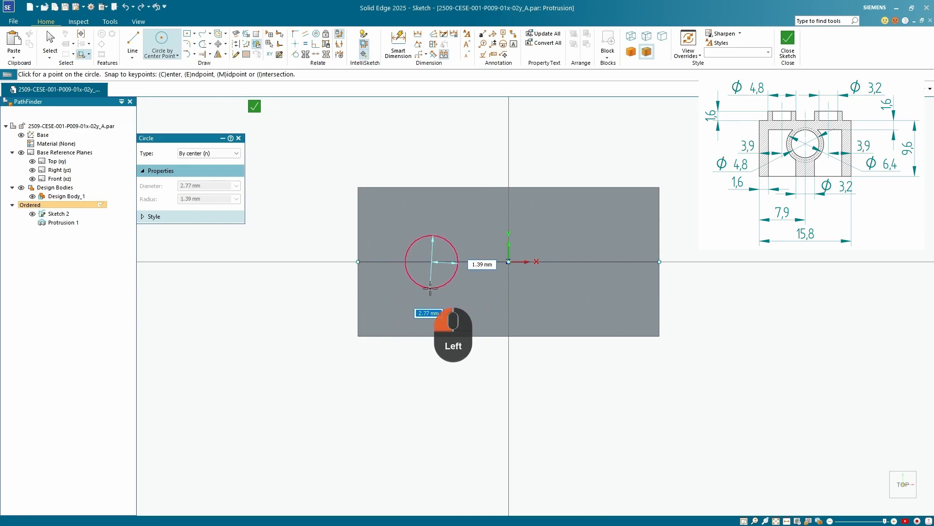
click(431, 288)
Dimension the circle's centre 3.9 mm from the nearest short edge of the top face
middle_drag(495, 305, 438, 170)
click(400, 40)
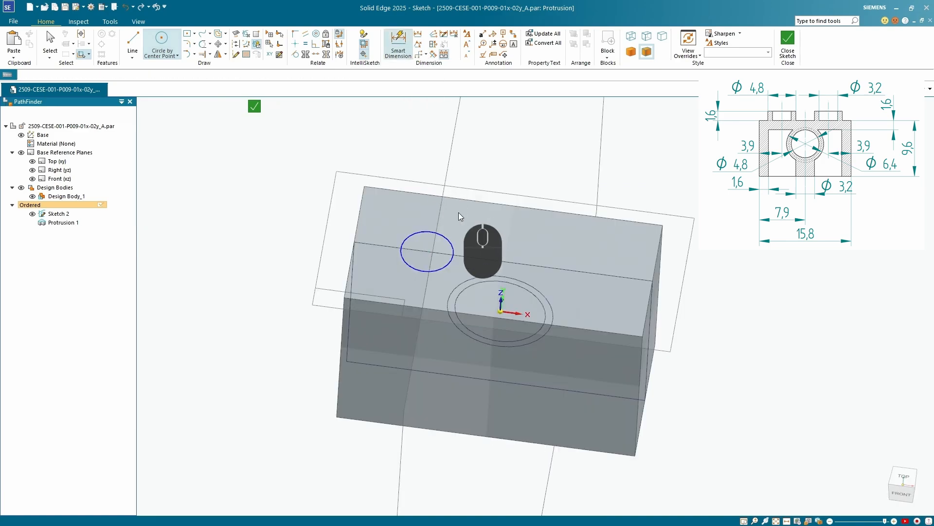
click(408, 237)
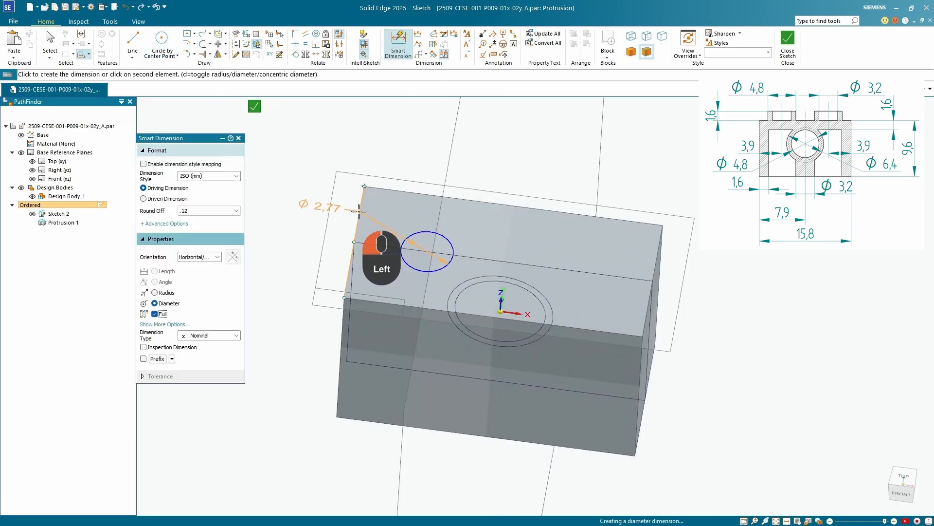
click(415, 158)
text(3.)
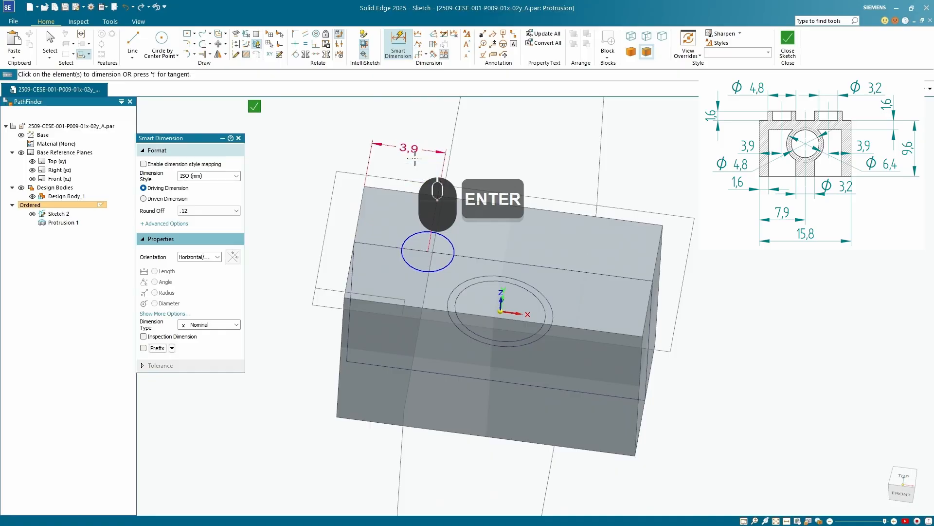
Set the circle's diameter to 4.8 mm and close the profile sketch
middle_drag(414, 158, 427, 260)
click(475, 220)
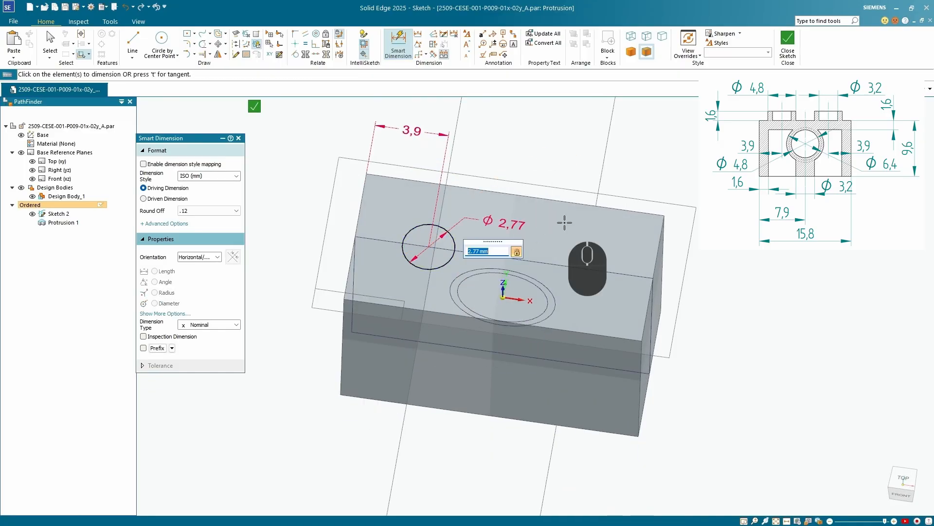
text(4.8)
key(Return)
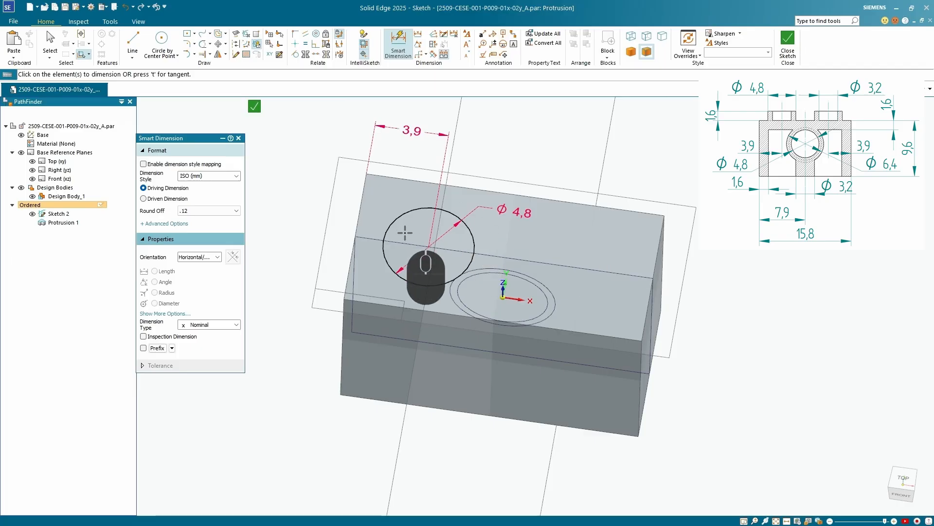
click(254, 106)
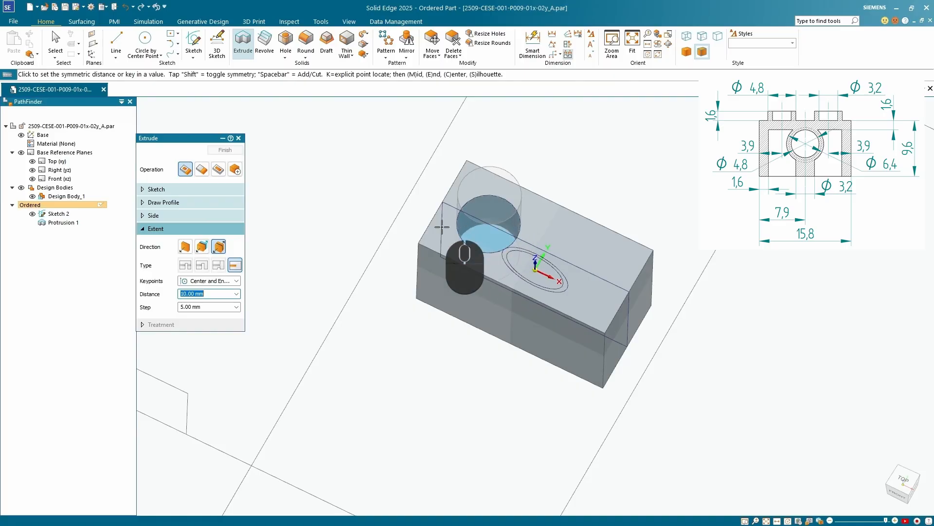
Extrude the circle upward 1.6 mm in one direction as added material and name the feature ParentPeg
scroll(482, 239, down, 5)
scroll(481, 239, up, 5)
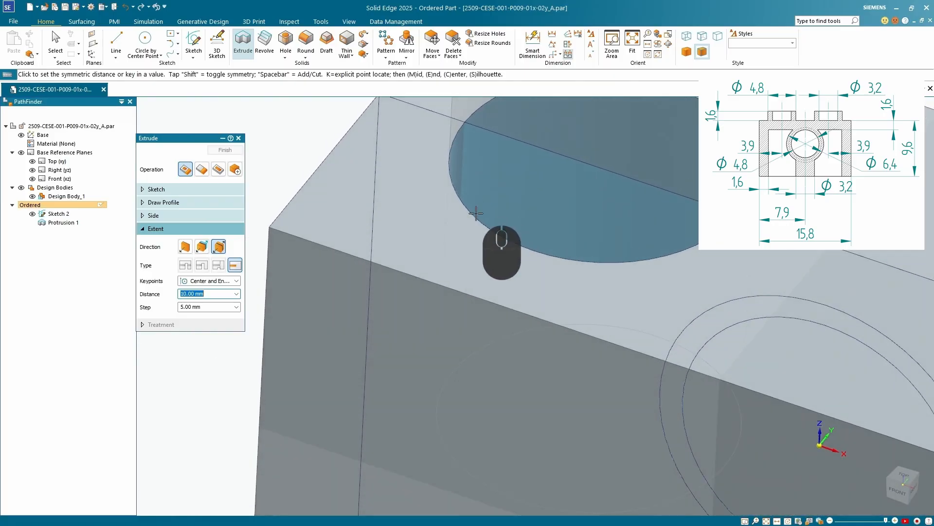
scroll(502, 208, up, 2)
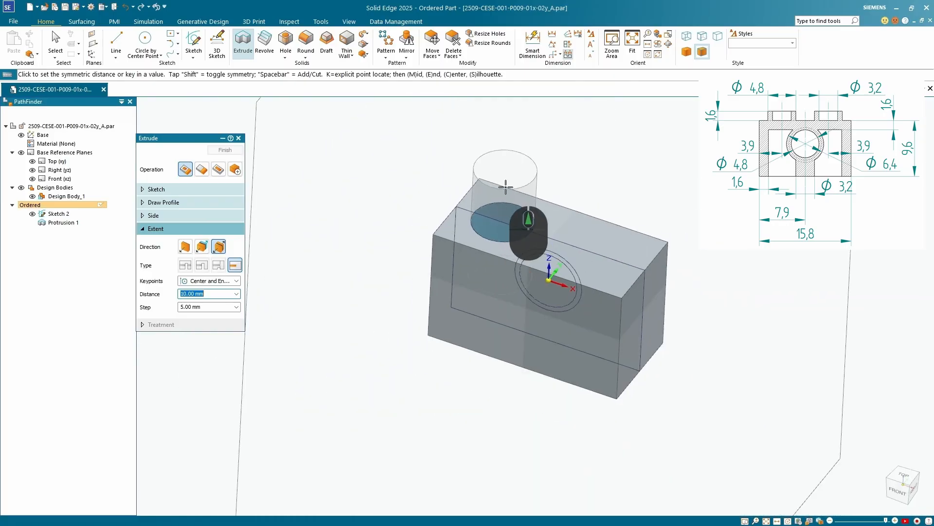
click(202, 170)
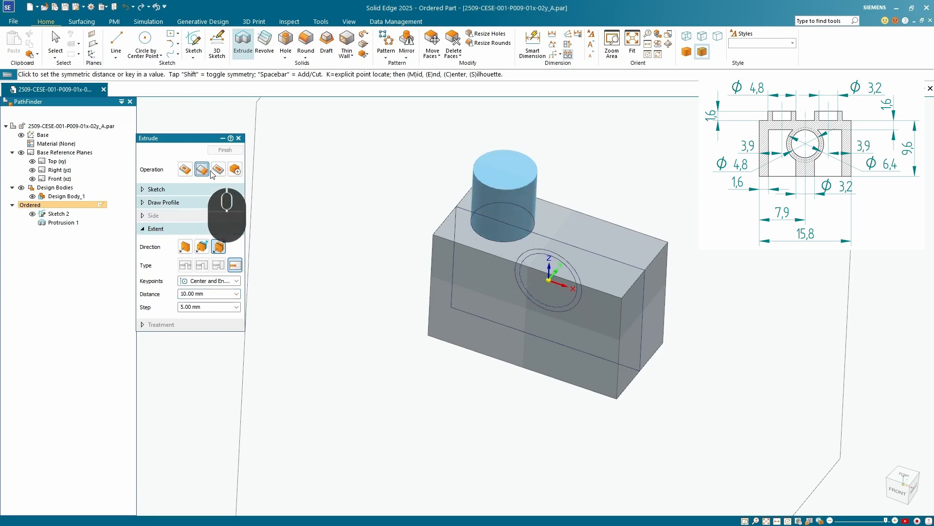
click(185, 247)
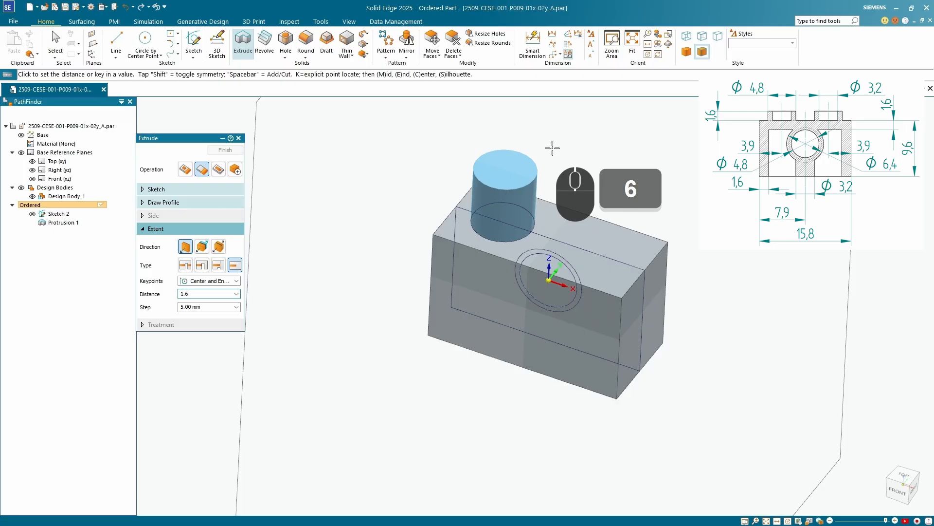
key(Return)
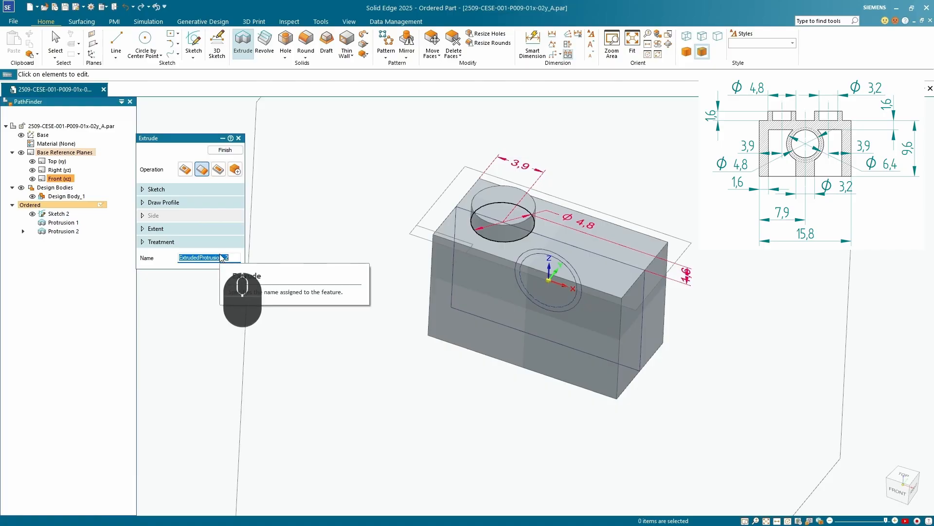
text(ParentPeg)
key(Return)
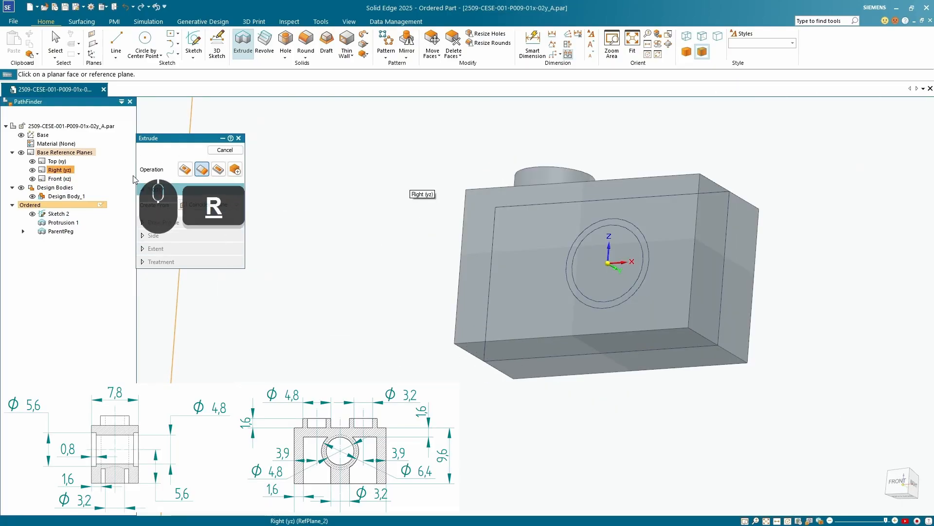
Begin another Extrude profile on a coincident plane on the block's bottom face
middle_drag(340, 316, 311, 244)
scroll(434, 308, up, 5)
scroll(474, 303, down, 6)
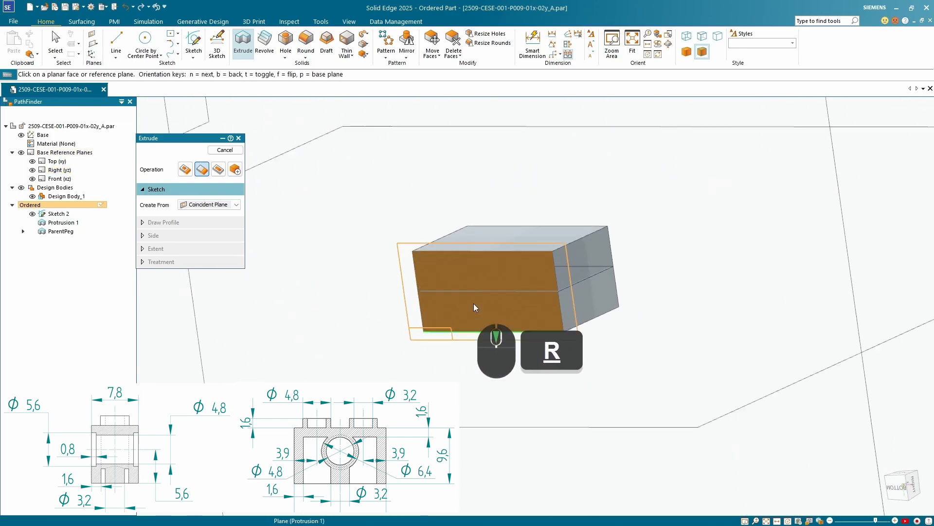
scroll(529, 312, up, 3)
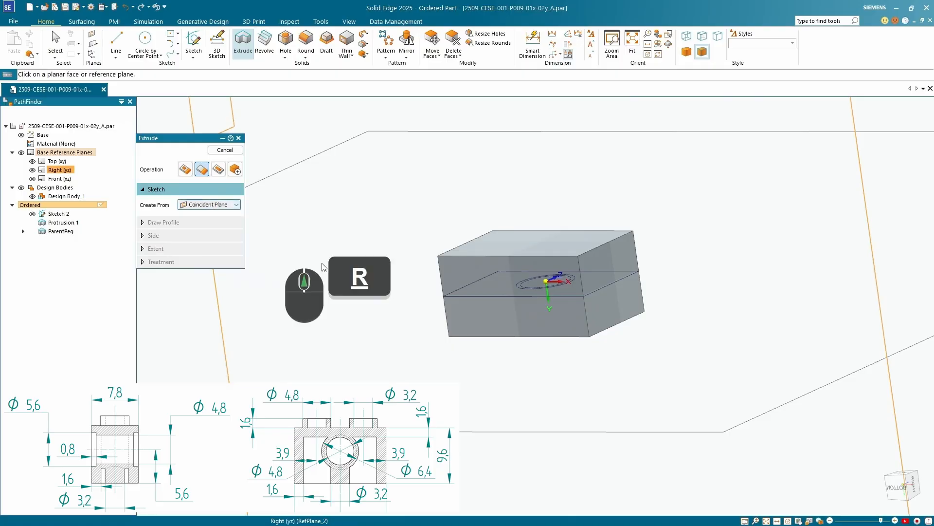
click(482, 324)
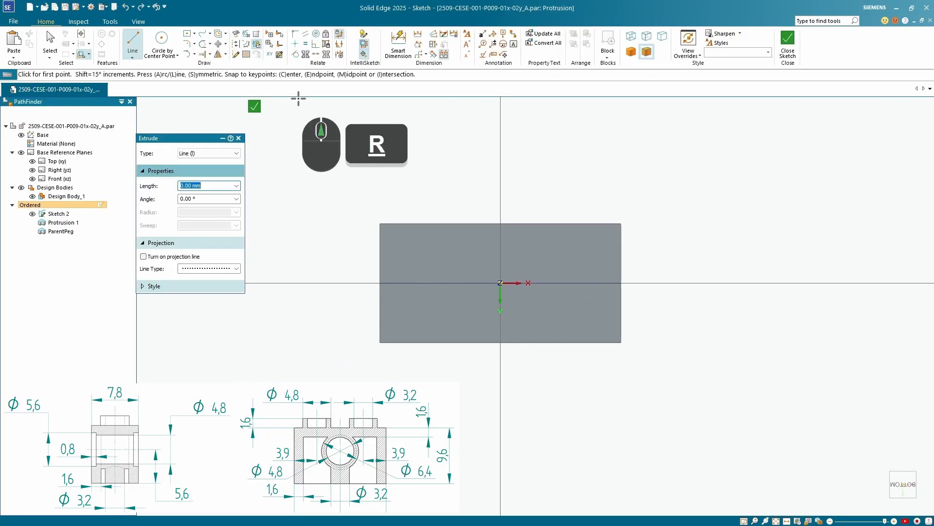
Project the outline of the block's bottom face into the profile sketch with a 1.60 mm inward offset, and close the sketch
click(237, 35)
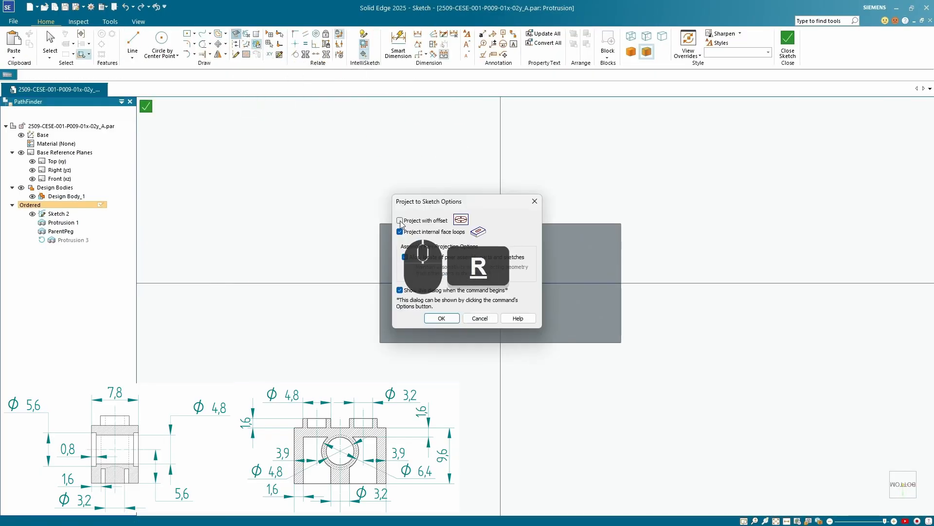
click(443, 319)
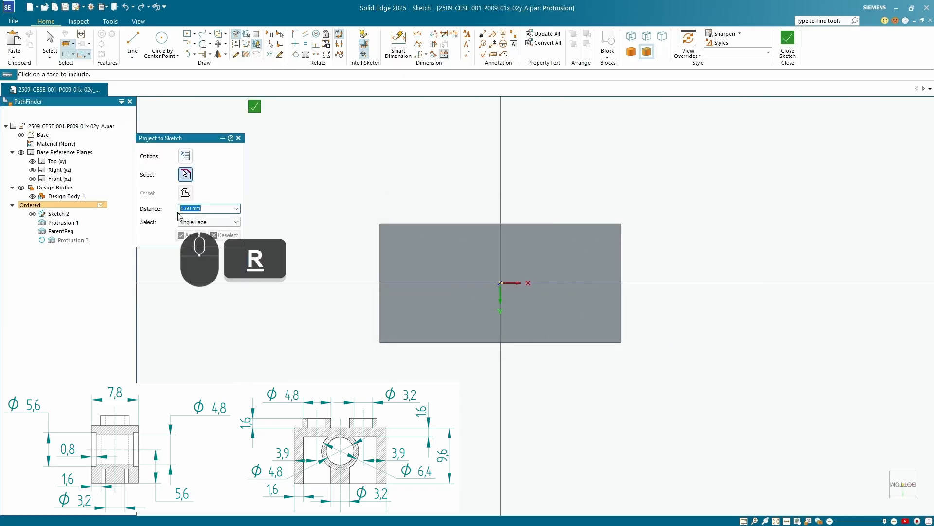
double_click(200, 212)
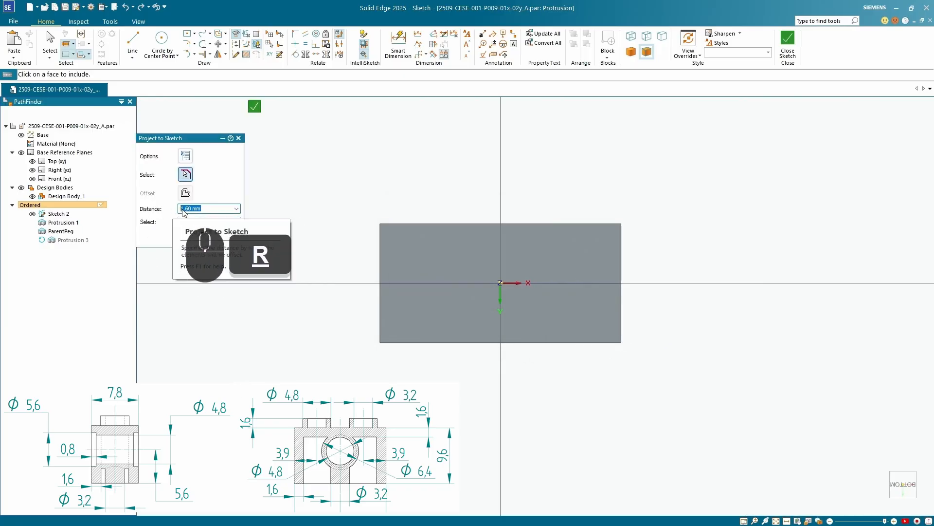
mouse_move(284, 312)
middle_down()
mouse_move(372, 326)
mouse_move(365, 319)
mouse_move(447, 313)
middle_up()
click(447, 312)
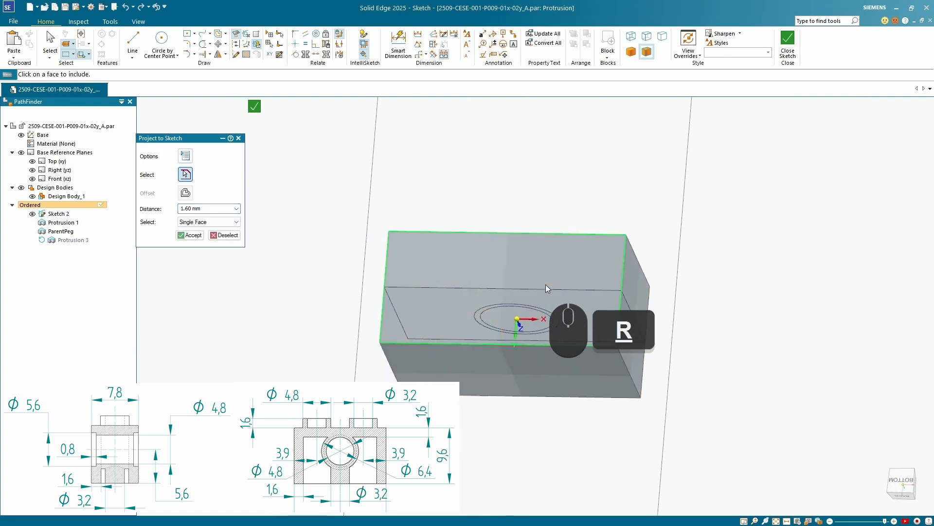
click(190, 235)
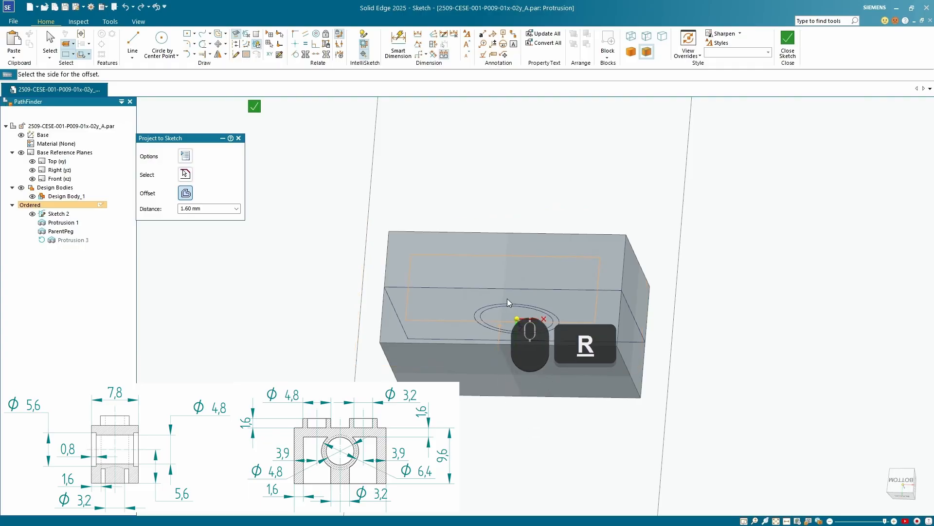
scroll(508, 299, down, 3)
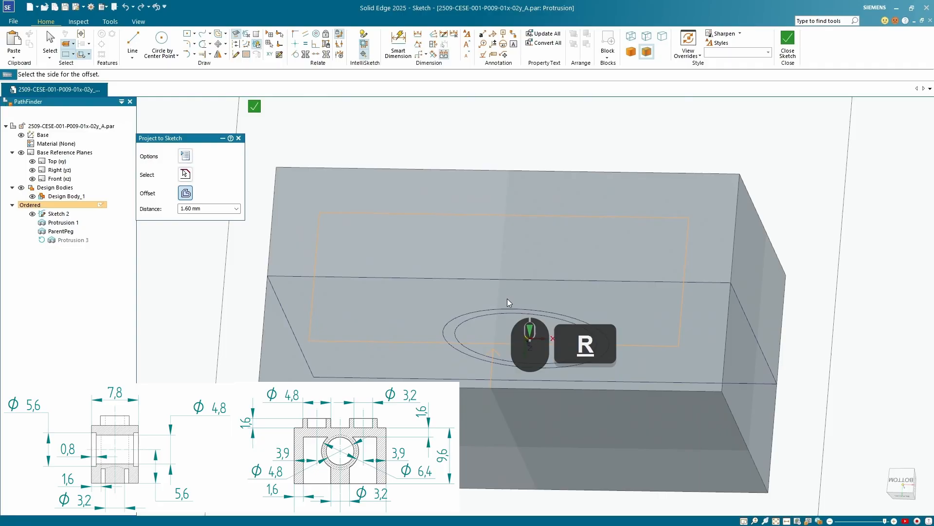
click(507, 299)
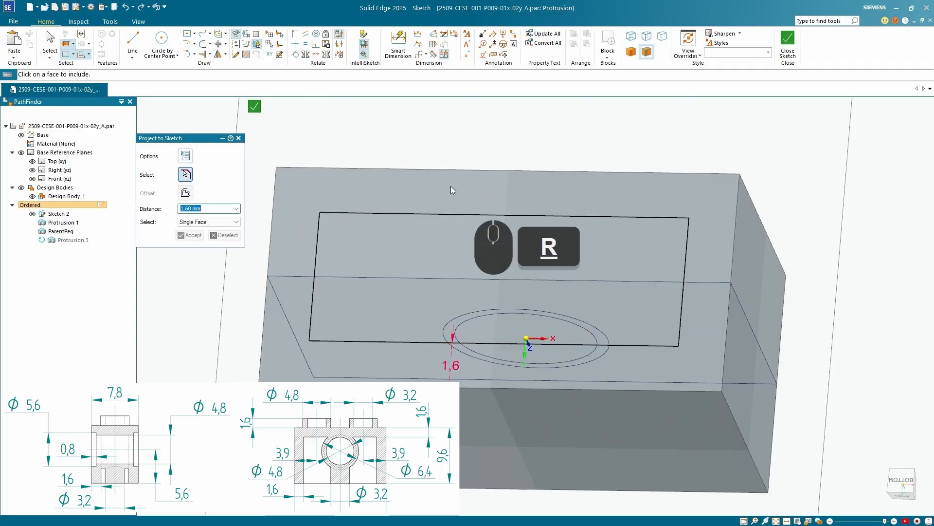
click(254, 107)
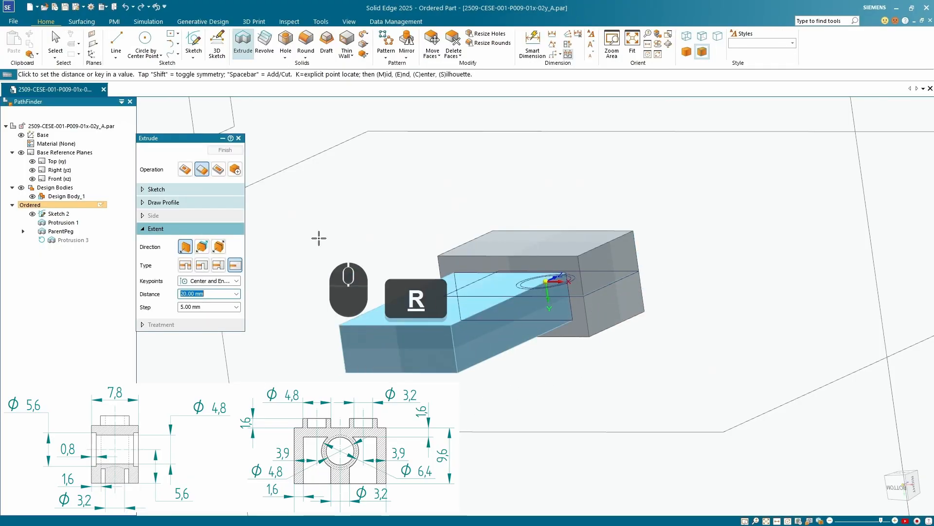
Set the extrusion to Cut with a From-To extent, using the block's top face as the From surface with a 1.60 mm offset
click(218, 170)
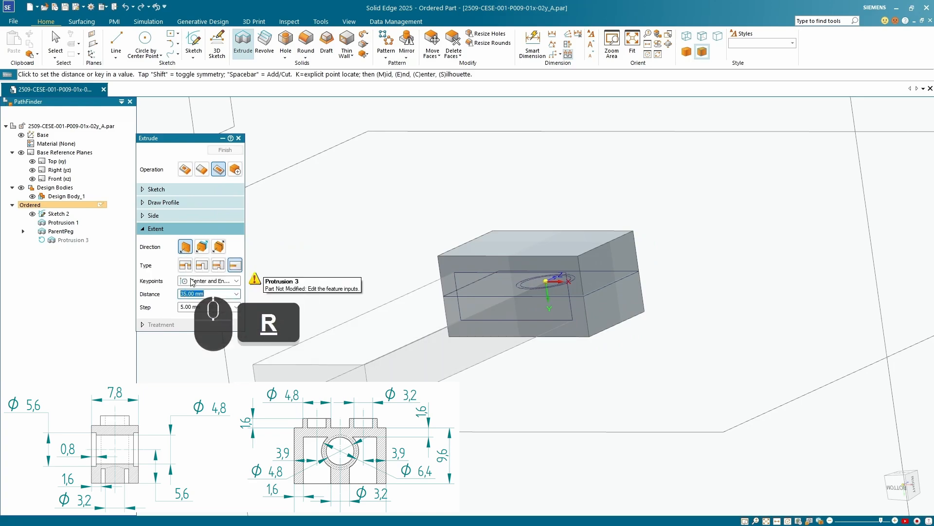
click(218, 265)
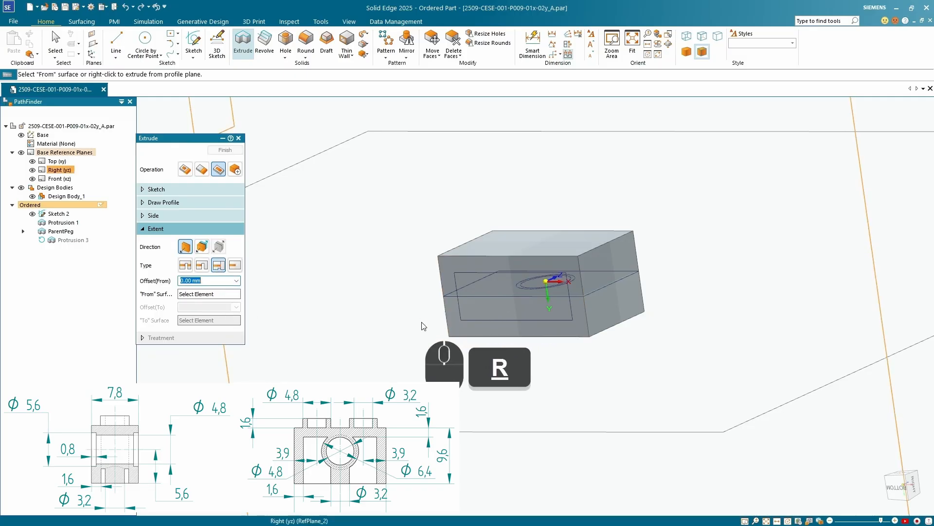
scroll(477, 319, down, 3)
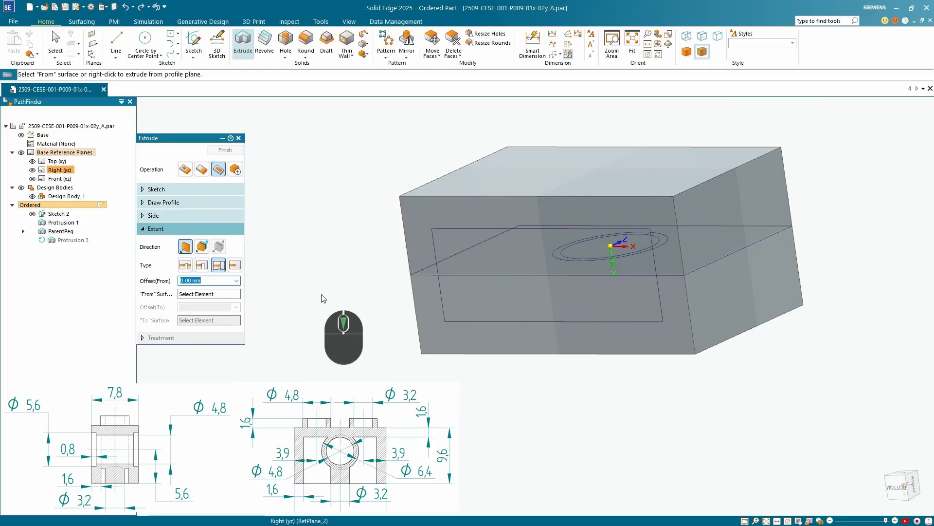
double_click(211, 281)
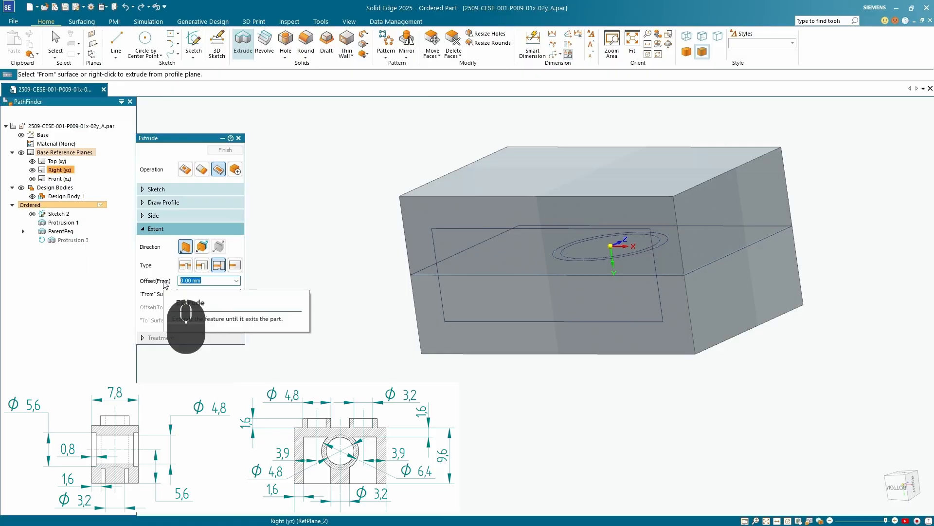
text(1.6)
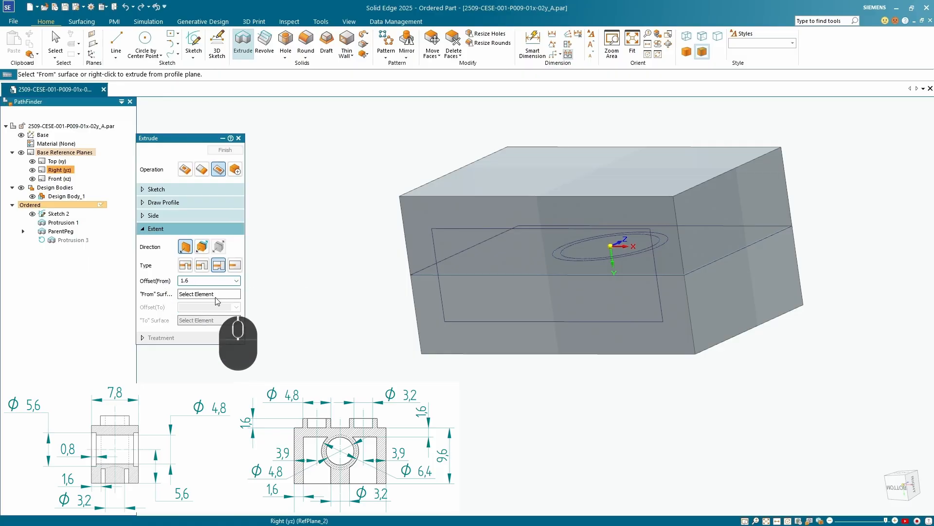
click(216, 295)
middle_drag(460, 276, 515, 271)
scroll(515, 271, up, 5)
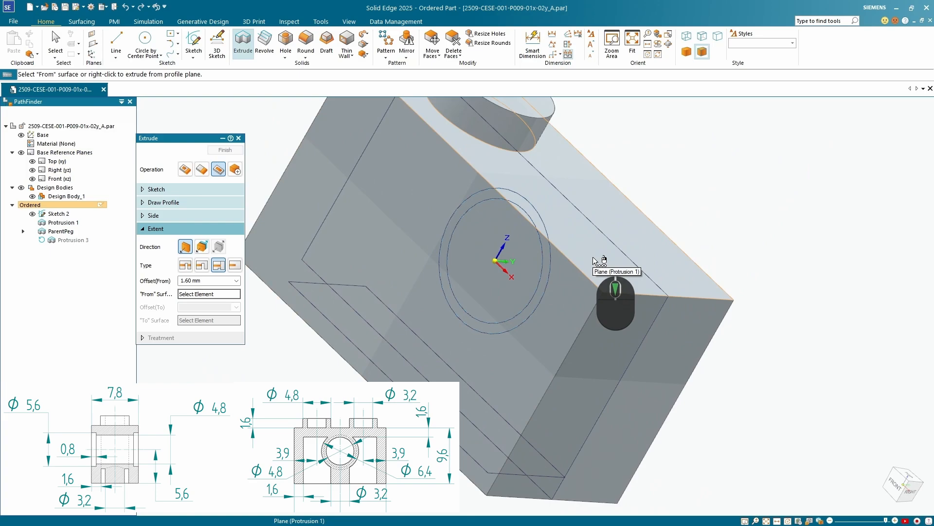
click(593, 258)
scroll(592, 257, up, 4)
middle_drag(590, 265, 623, 346)
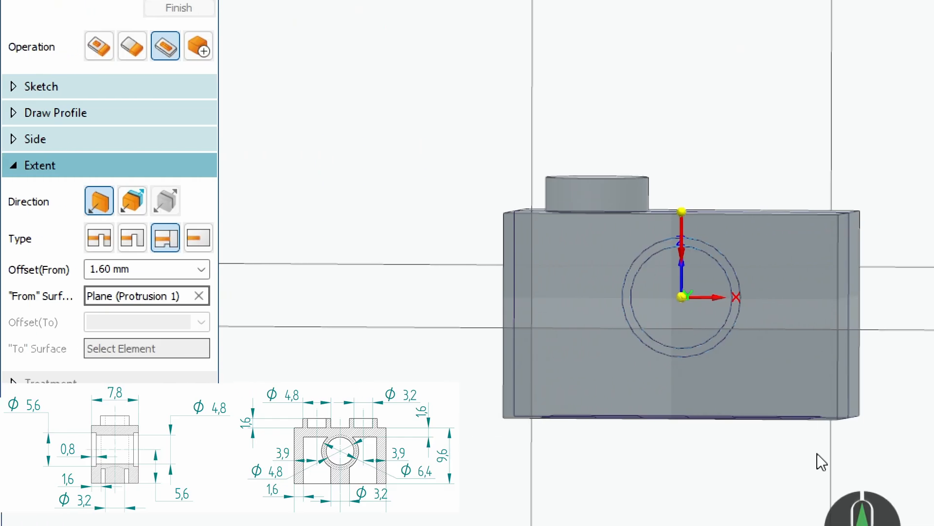
middle_drag(732, 326, 630, 319)
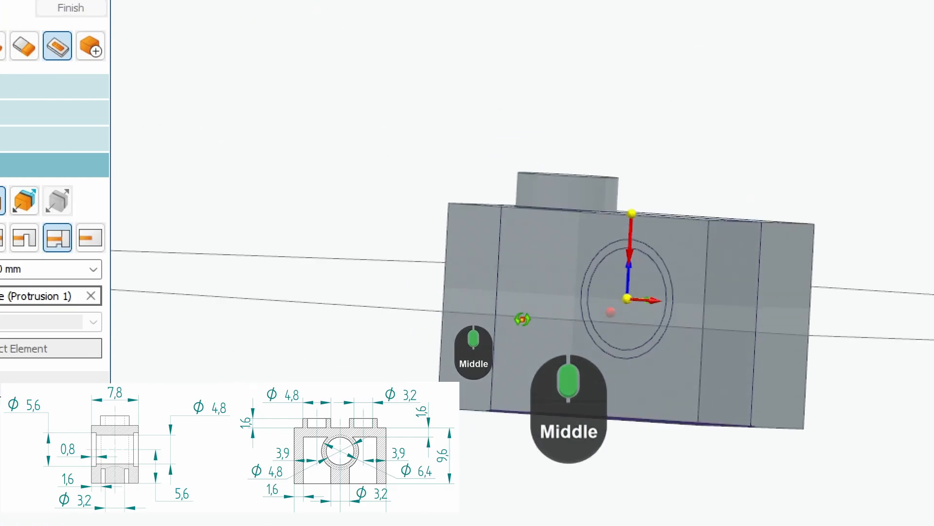
middle_drag(522, 319, 532, 376)
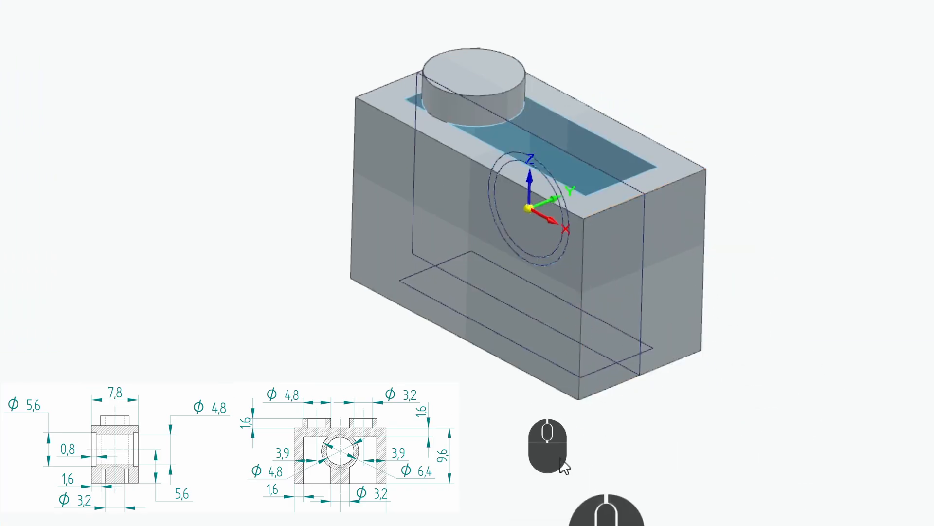
Complete the From-To extent of the cut so the rectangular profile hollows the block from its underside
scroll(637, 396, up, 4)
middle_drag(623, 400, 559, 296)
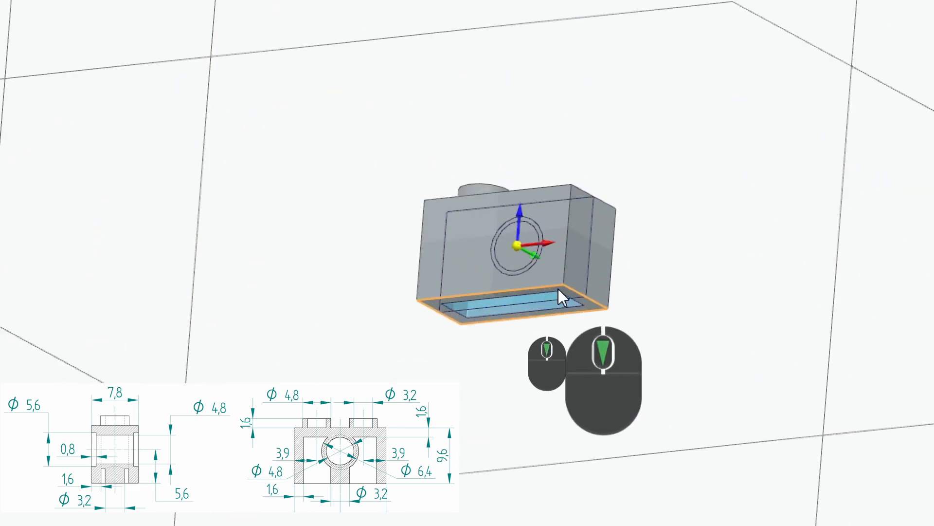
scroll(559, 307, down, 5)
scroll(559, 317, up, 6)
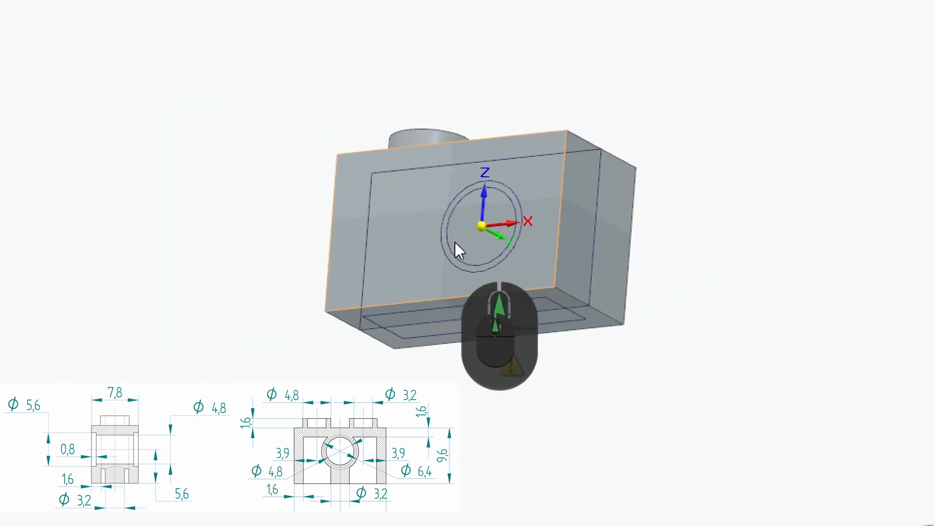
middle_drag(518, 203, 509, 365)
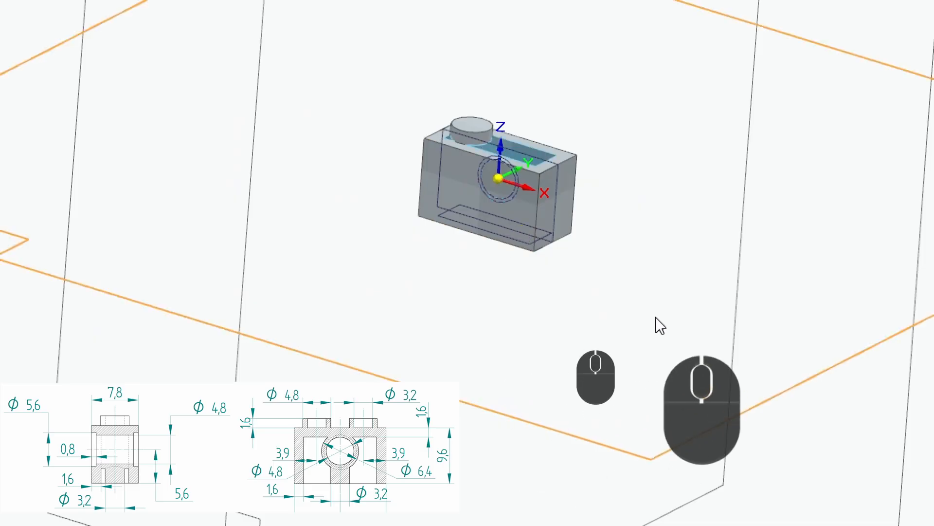
scroll(584, 98, down, 5)
scroll(503, 323, up, 4)
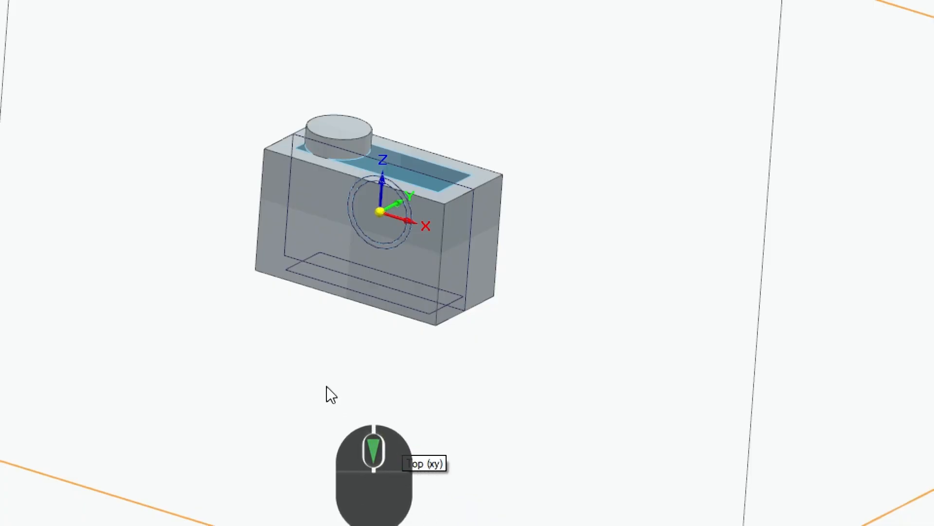
right_click(272, 337)
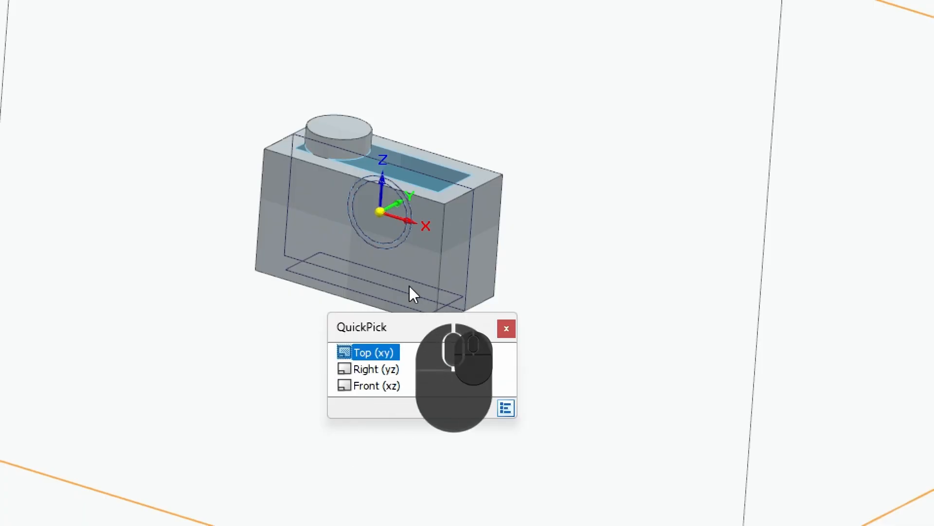
click(635, 267)
scroll(509, 244, up, 5)
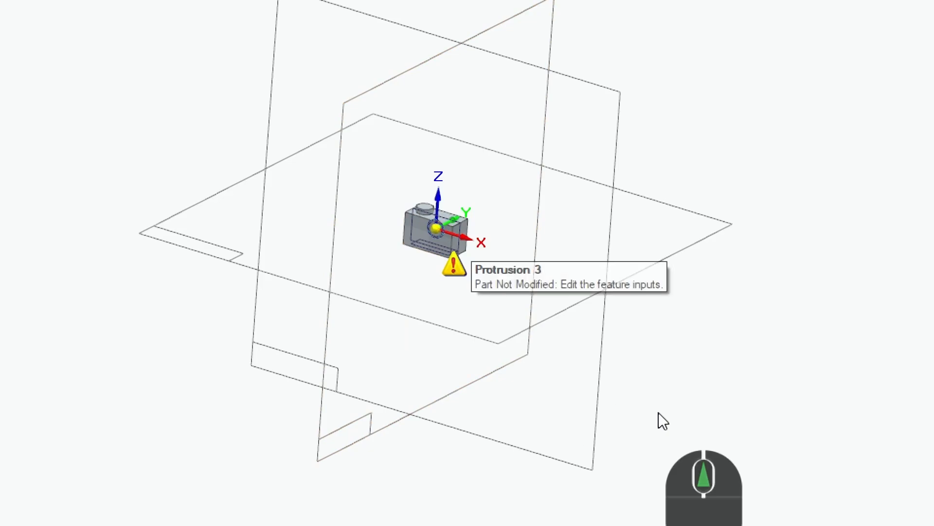
right_click(636, 384)
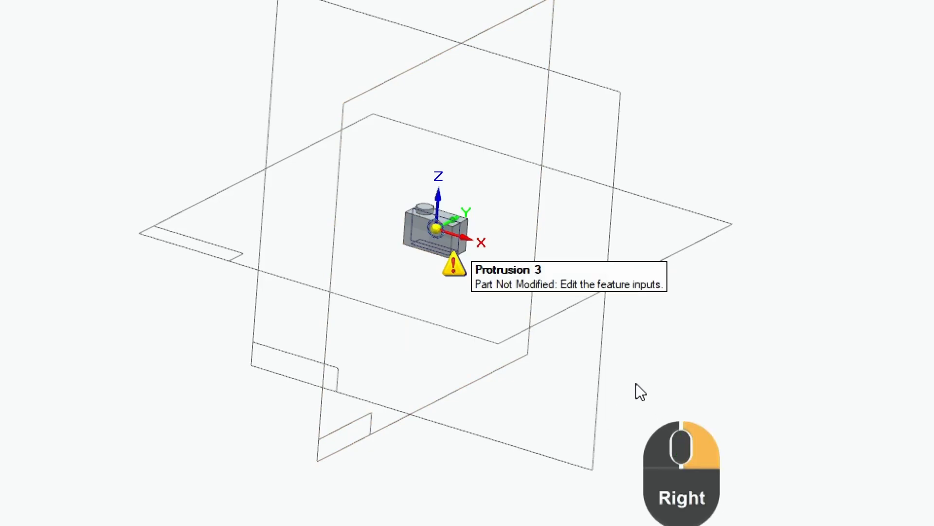
scroll(373, 196, down, 6)
scroll(460, 351, up, 6)
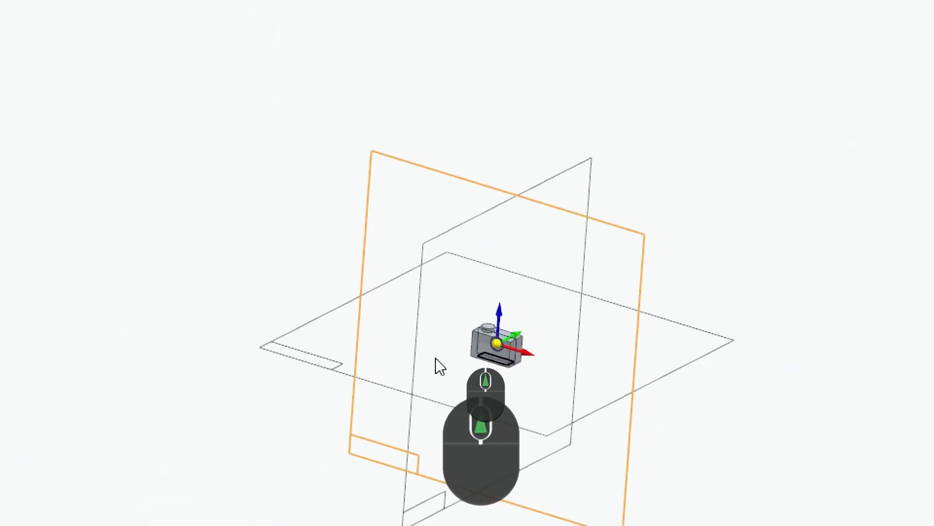
Hide the base reference planes, check the rectangular pocket in the block's underside, and finish the cutout feature
key(ctrl+4)
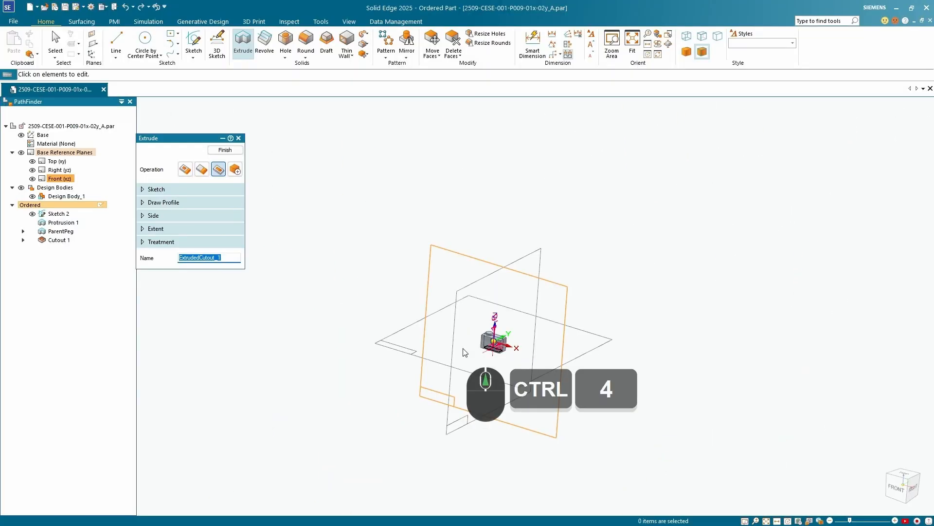
click(21, 152)
scroll(492, 355, up, 8)
middle_drag(553, 355, 598, 214)
scroll(590, 218, up, 6)
scroll(580, 315, down, 4)
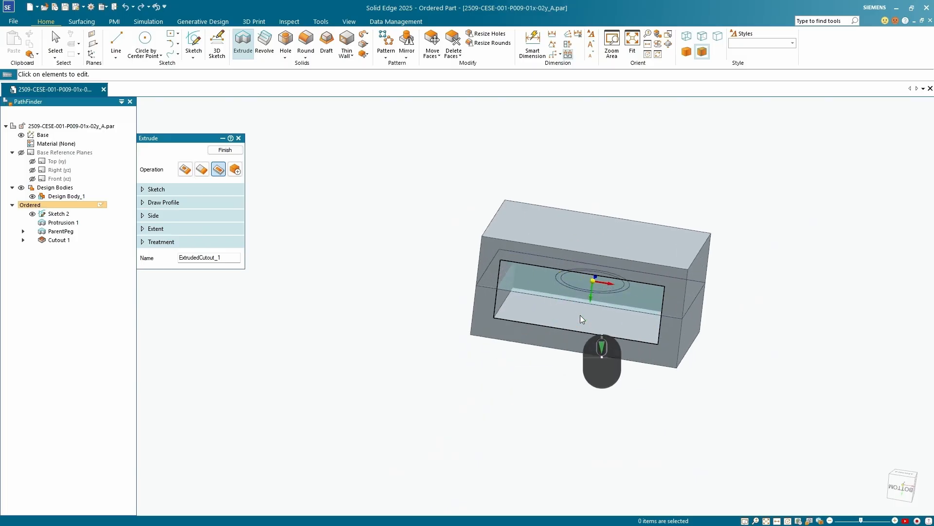
scroll(580, 316, down, 4)
middle_drag(582, 315, 536, 386)
scroll(509, 335, up, 6)
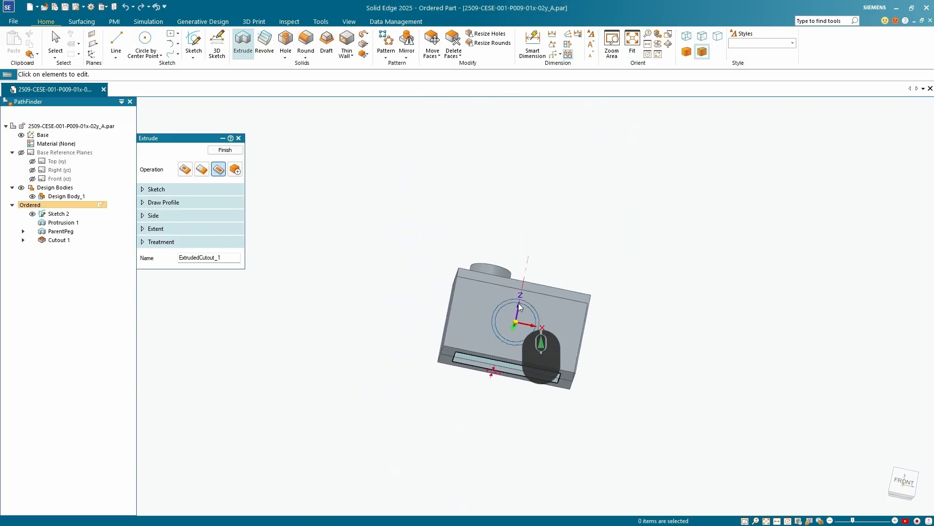
middle_drag(518, 303, 506, 331)
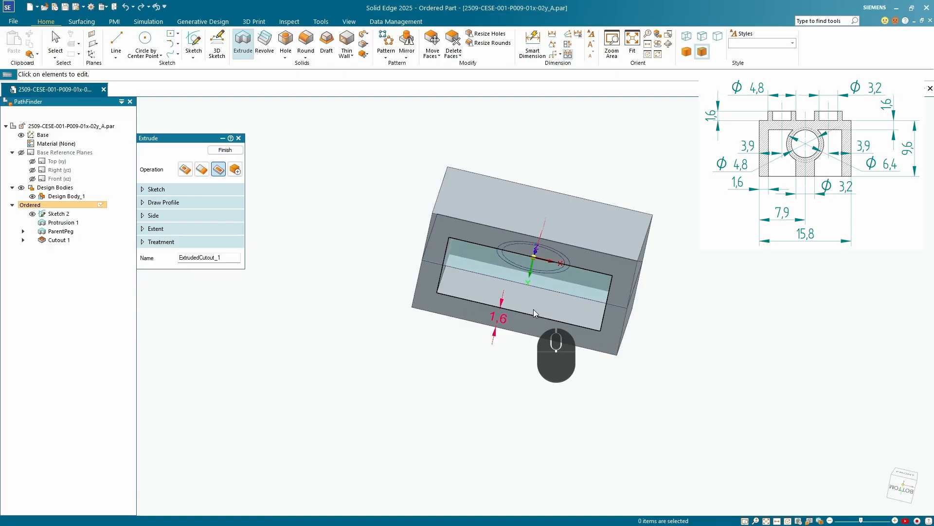
middle_drag(533, 308, 464, 246)
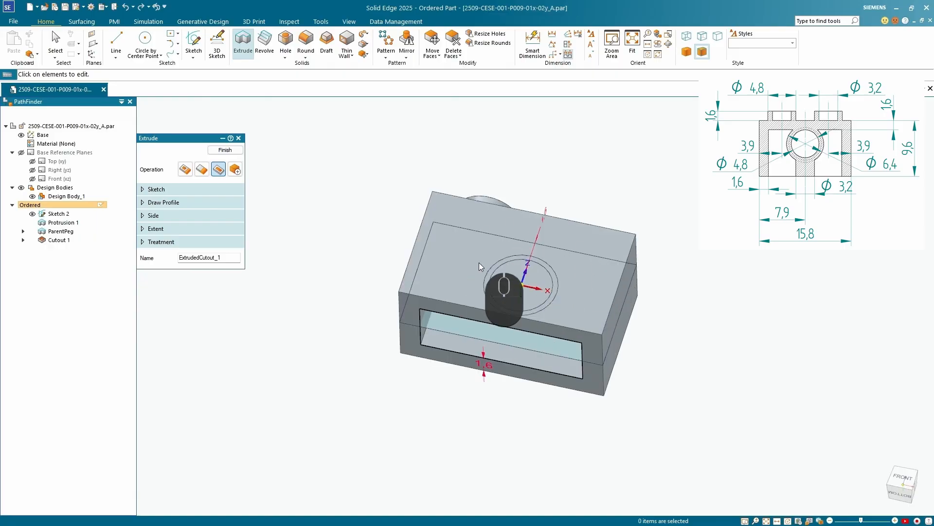
middle_drag(544, 235, 491, 219)
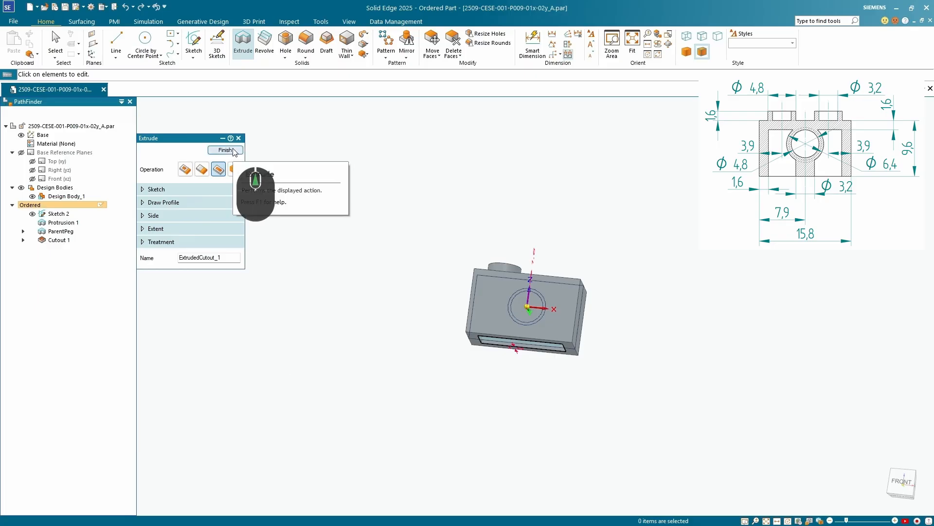
click(224, 151)
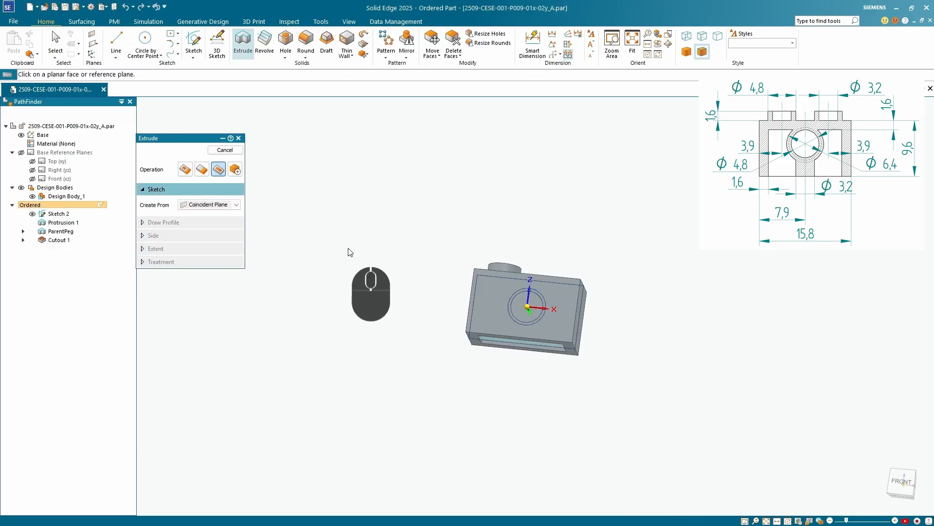
Begin another Extrude cut profile on a coincident plane on the block's front face and draw a large circle centred toward the +X side
scroll(491, 356, down, 5)
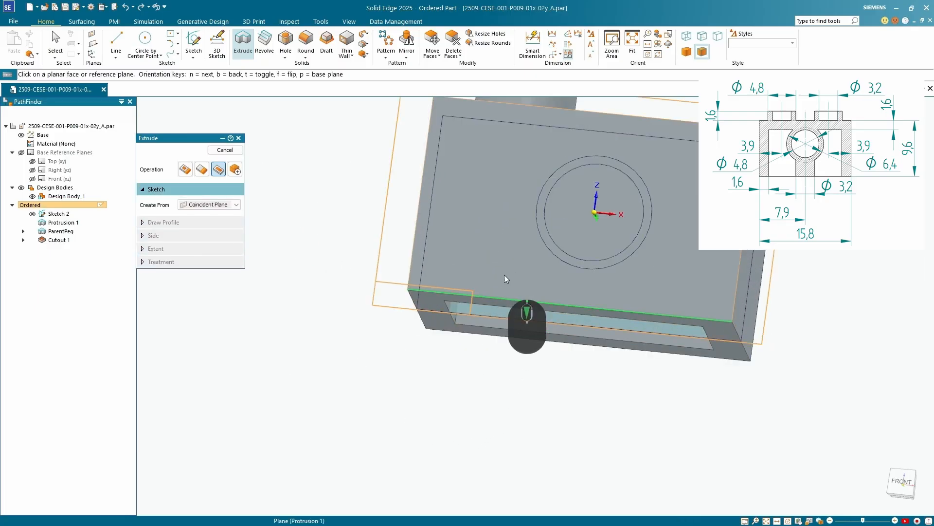
click(500, 258)
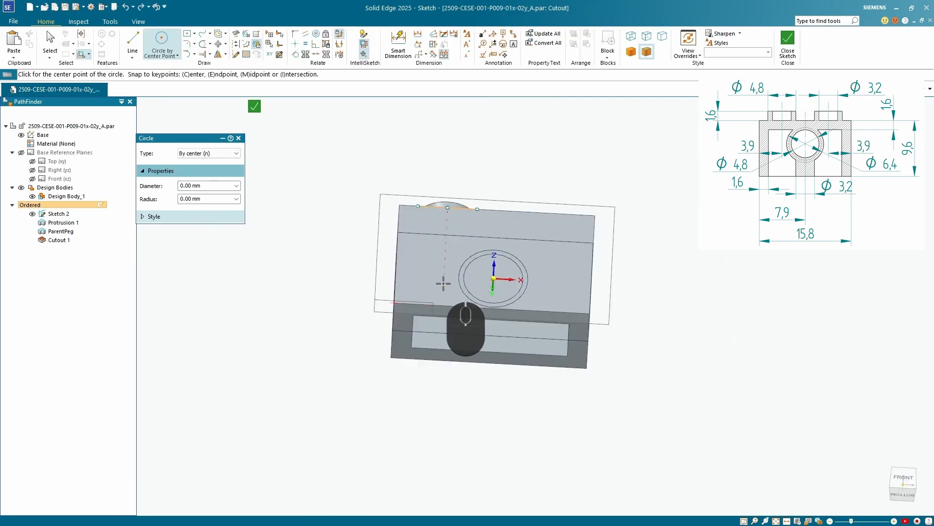
click(544, 276)
click(443, 286)
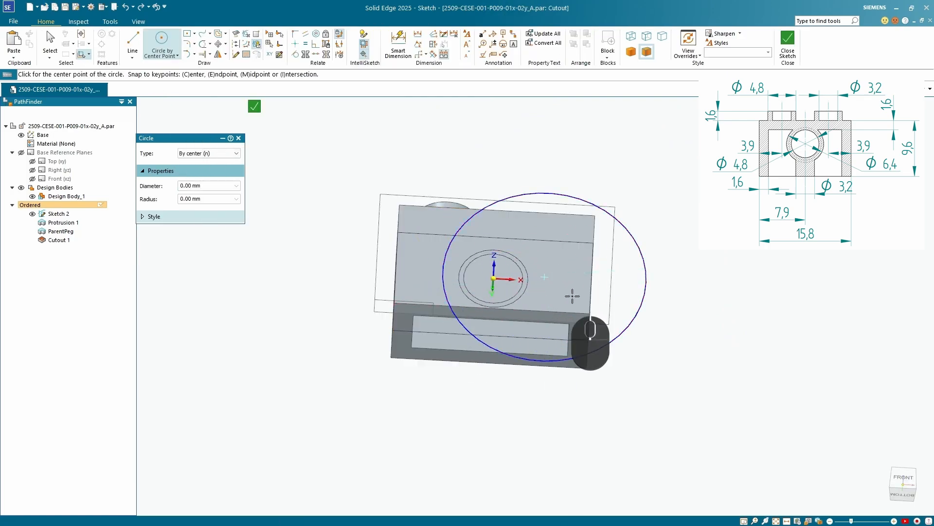
Connect the large circle's centre to the sketch origin so it is concentric with the round profile on the front face
scroll(578, 287, down, 3)
scroll(542, 287, up, 3)
scroll(395, 234, down, 3)
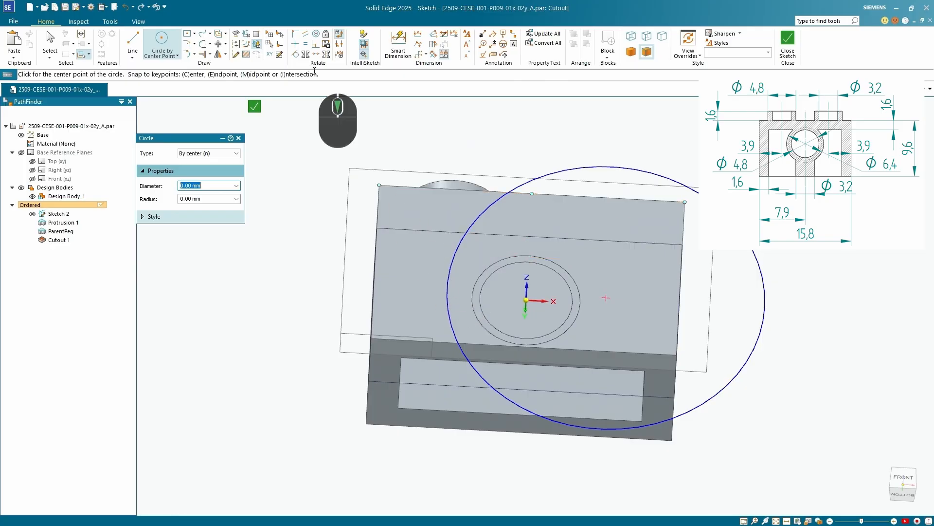
click(236, 54)
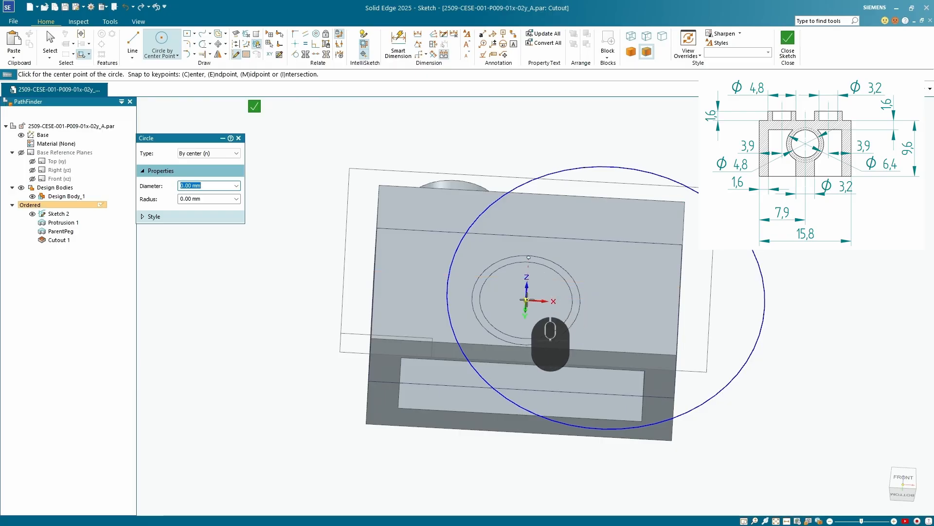
mouse_move(526, 300)
middle_down()
mouse_move(536, 270)
mouse_move(515, 310)
middle_up()
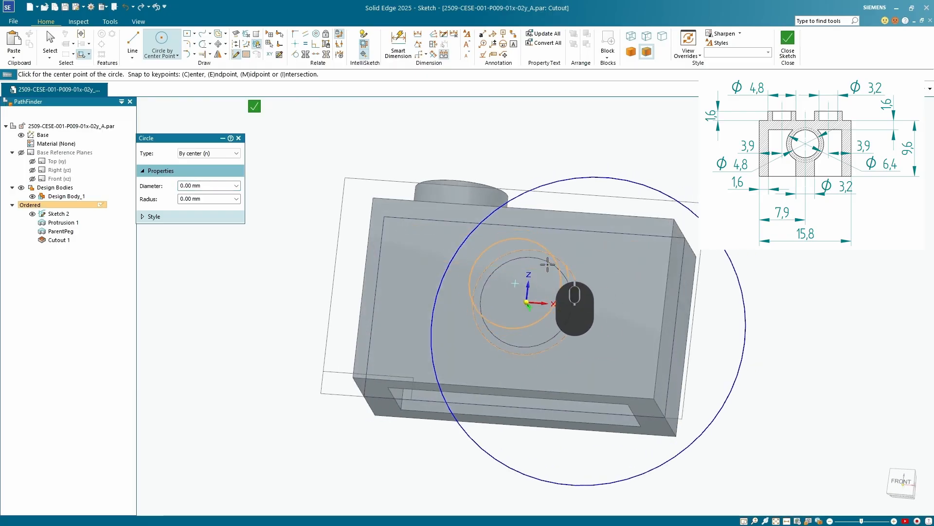
scroll(568, 285, down, 5)
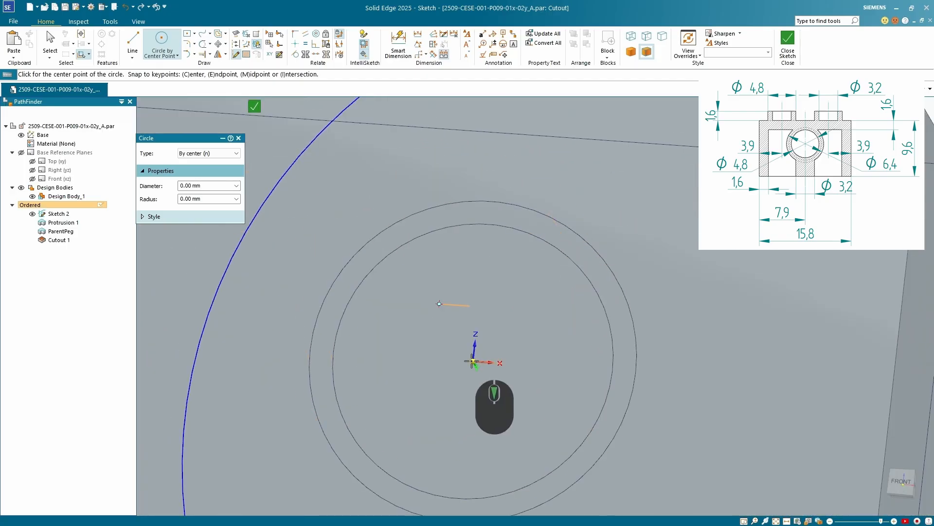
scroll(470, 339, up, 5)
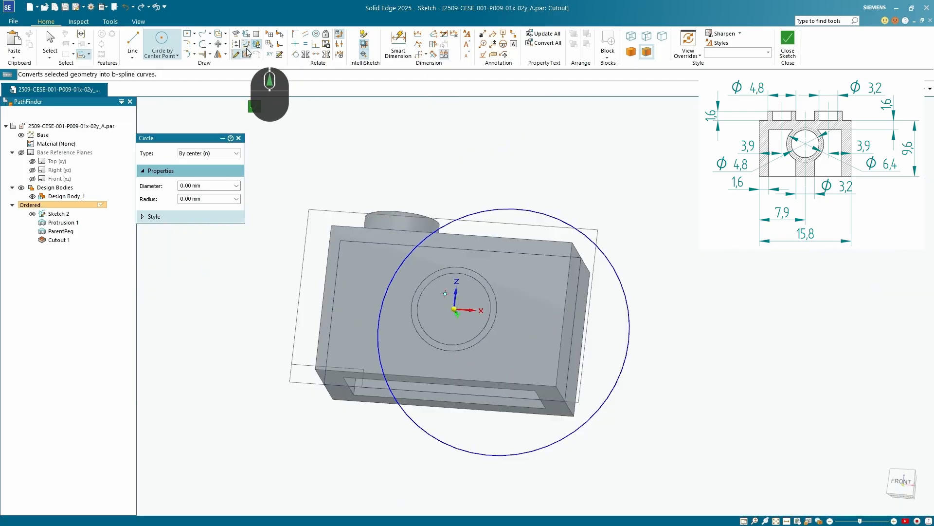
click(316, 36)
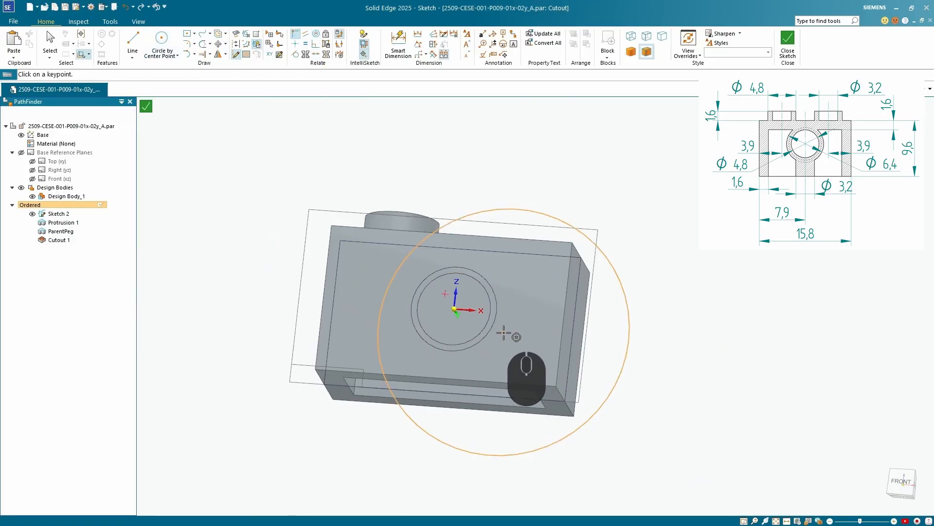
click(504, 333)
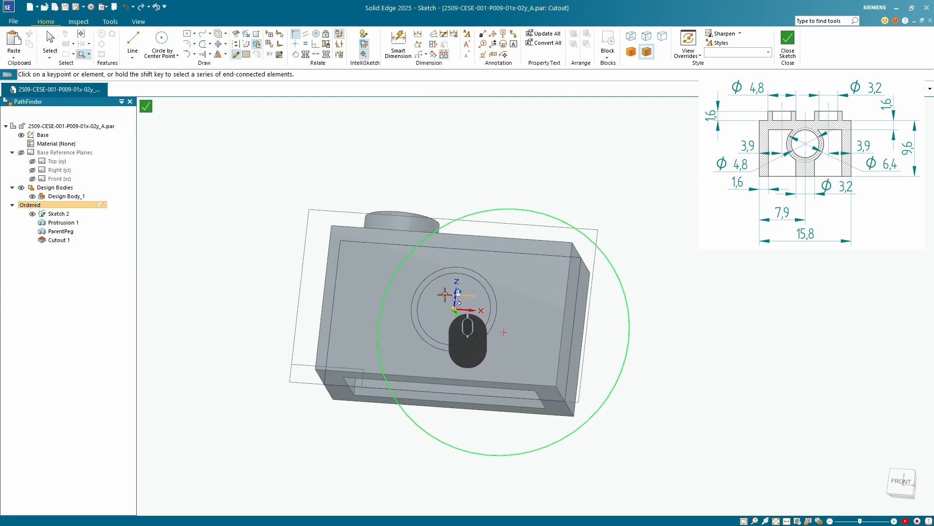
click(445, 294)
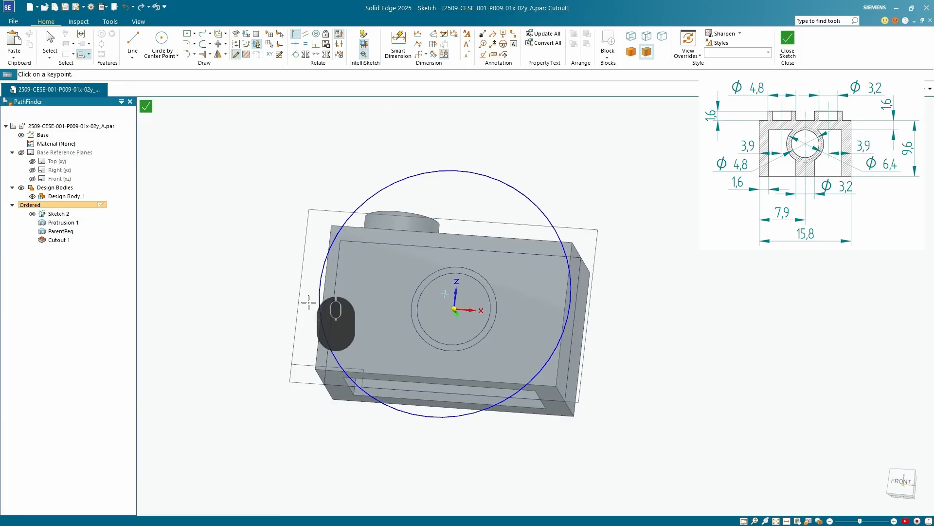
Dimension the circle's diameter as 6.4 mm and close the profile sketch
click(901, 481)
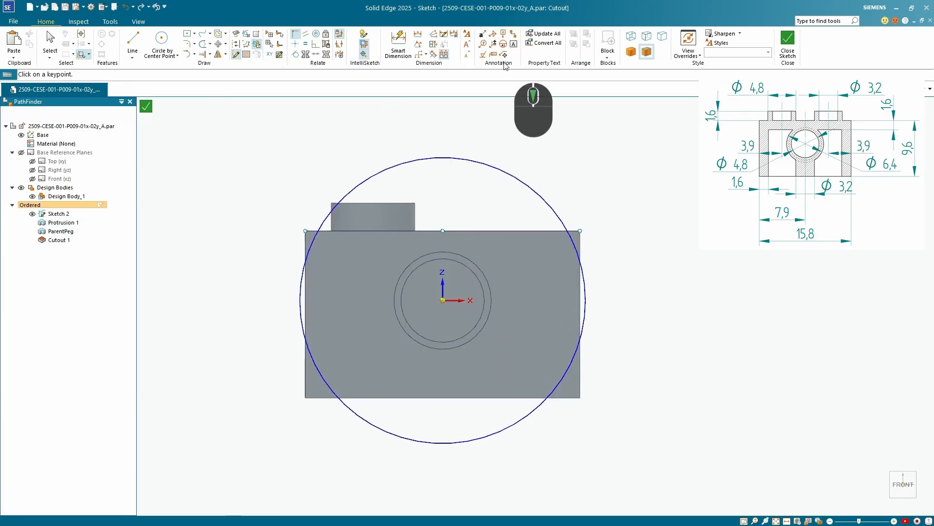
click(399, 40)
click(531, 184)
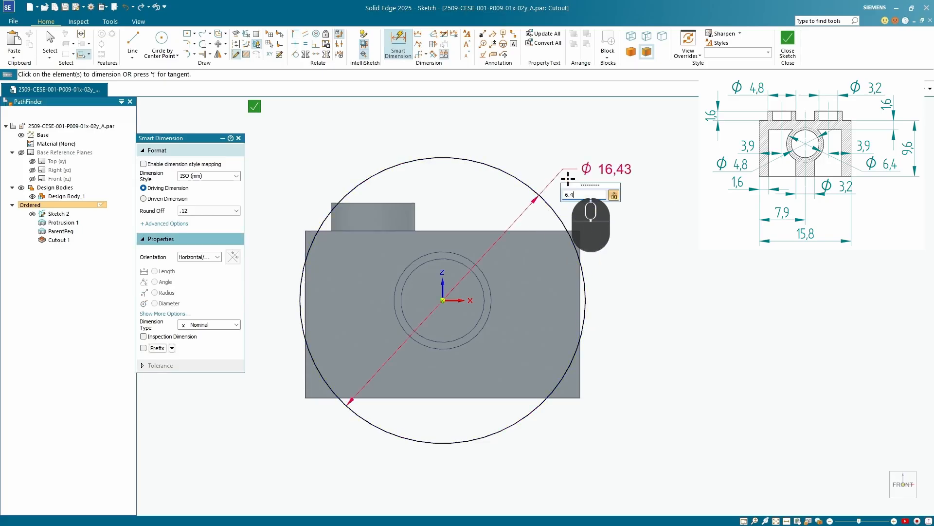
click(569, 181)
text(6.4)
key(Return)
key(Return)
mouse_move(506, 358)
middle_down()
mouse_move(435, 291)
mouse_move(494, 258)
mouse_move(386, 165)
mouse_move(268, 112)
middle_up()
key(Escape)
click(254, 106)
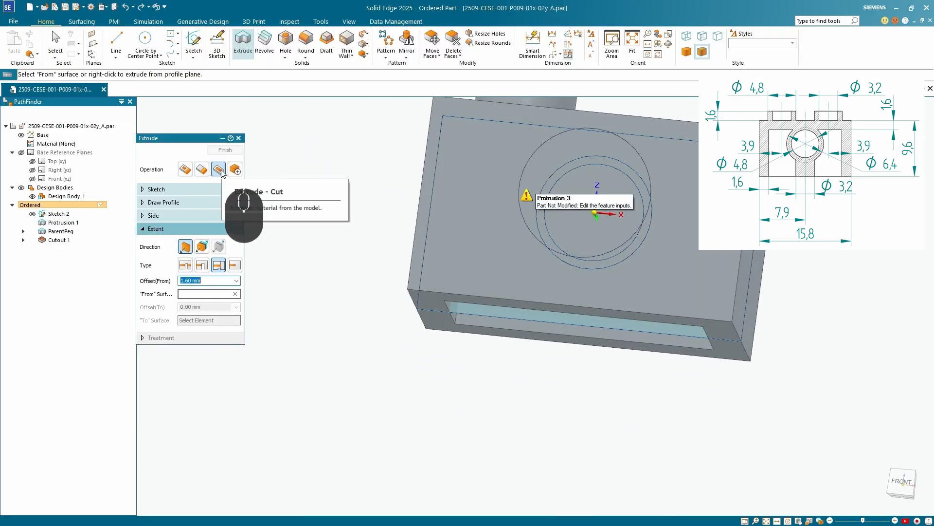
Switch the extrusion to Add with a 0 mm From offset and extend the 6.4 mm circle From-To across the underside pocket, then finish it
click(202, 169)
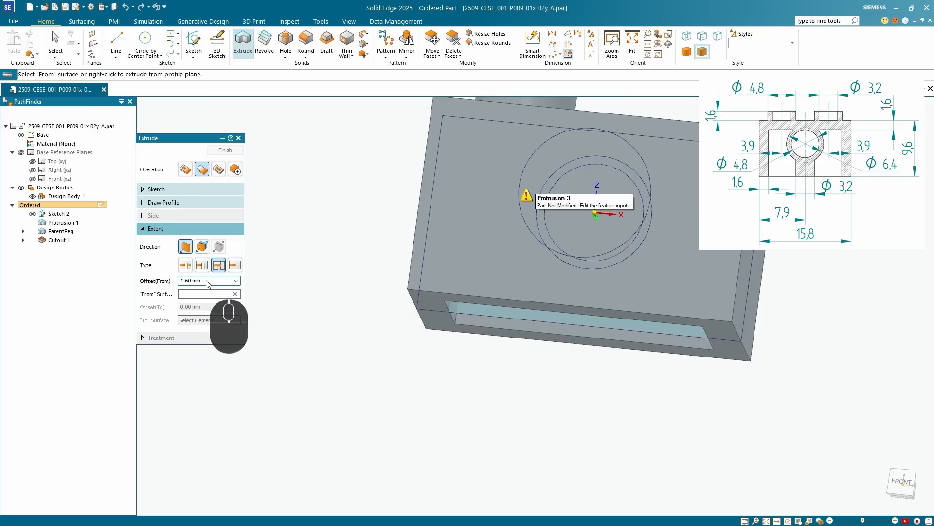
click(193, 281)
text(0)
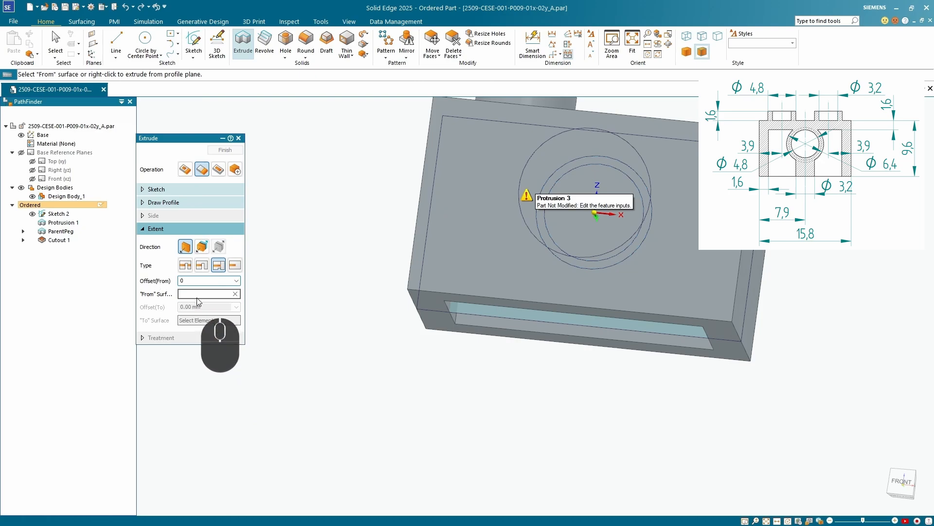
scroll(569, 289, down, 5)
middle_drag(569, 289, 587, 305)
click(586, 302)
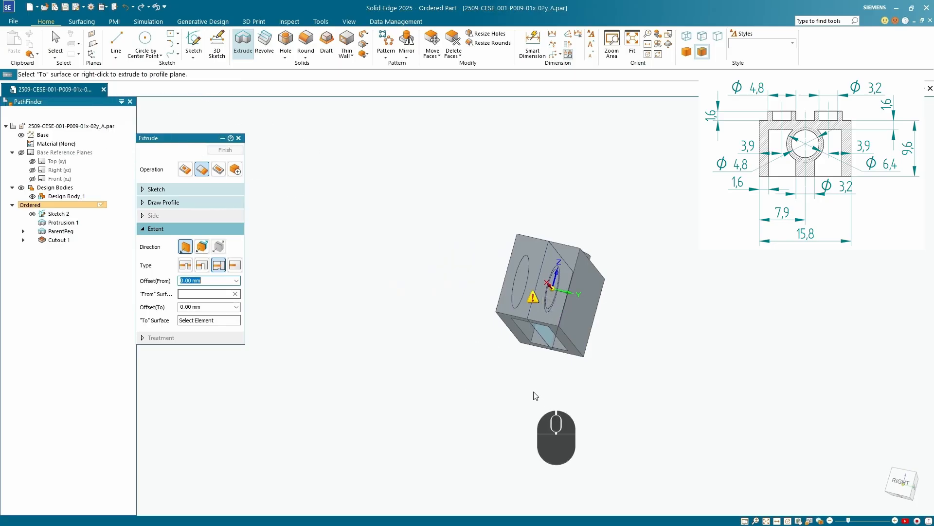
key(Return)
middle_drag(531, 391, 608, 399)
scroll(531, 319, up, 3)
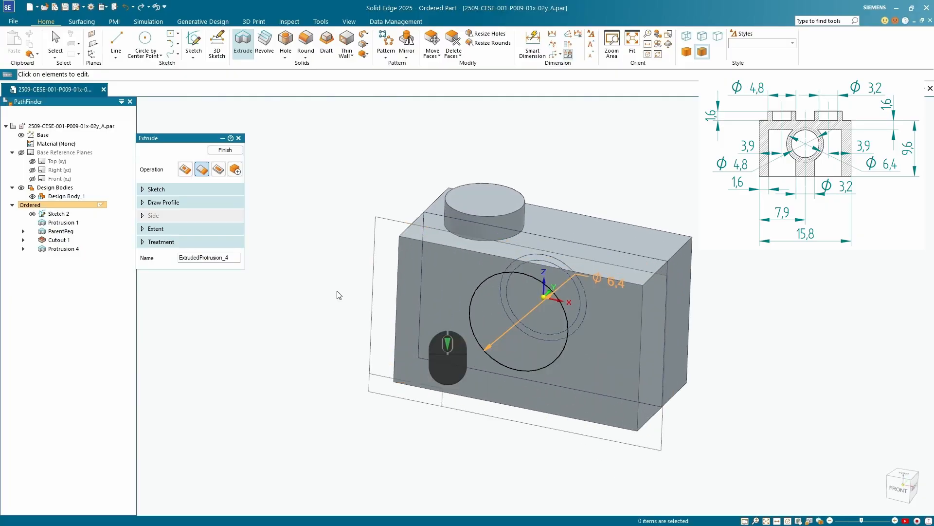
click(225, 150)
Begin another Extrude profile on the block's underside and draw a circle about 3.1 mm in diameter centred on the origin
mouse_move(341, 161)
middle_down()
mouse_move(444, 156)
mouse_move(485, 383)
mouse_move(512, 283)
mouse_move(484, 254)
middle_up()
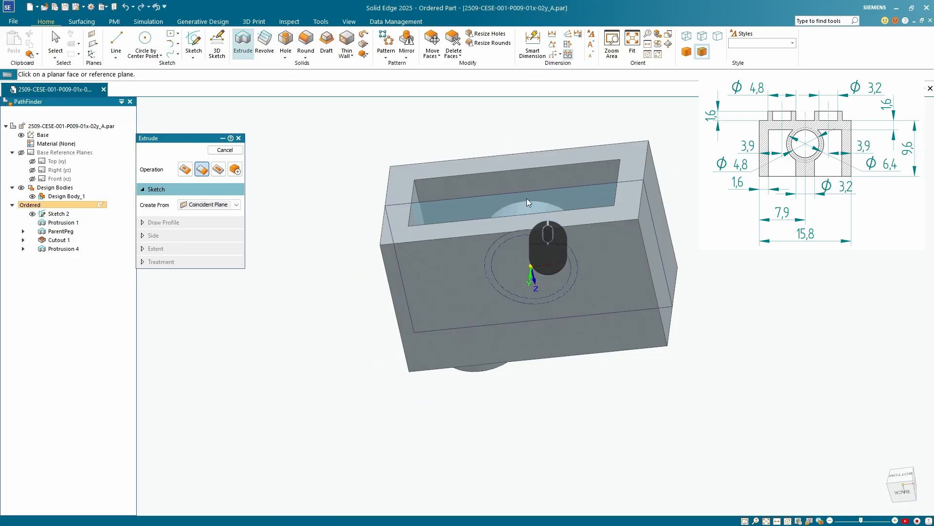
middle_drag(512, 186, 514, 188)
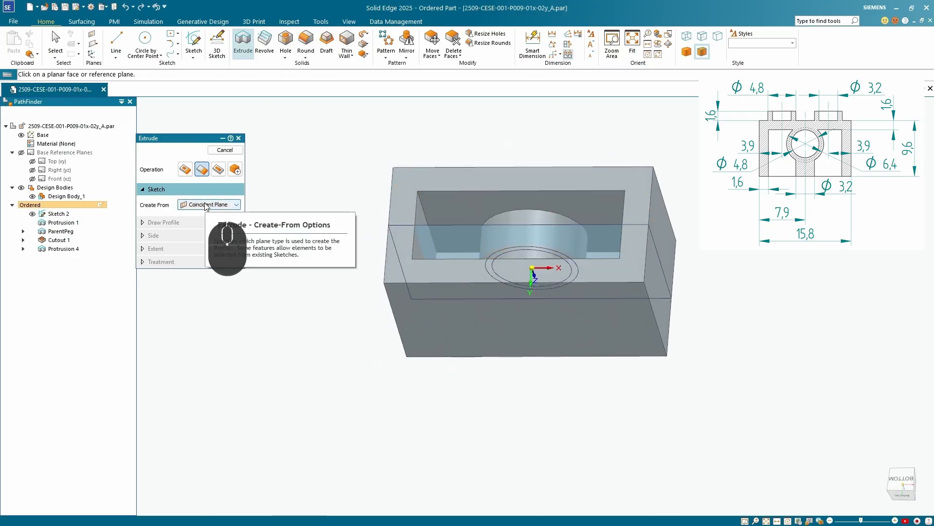
click(457, 175)
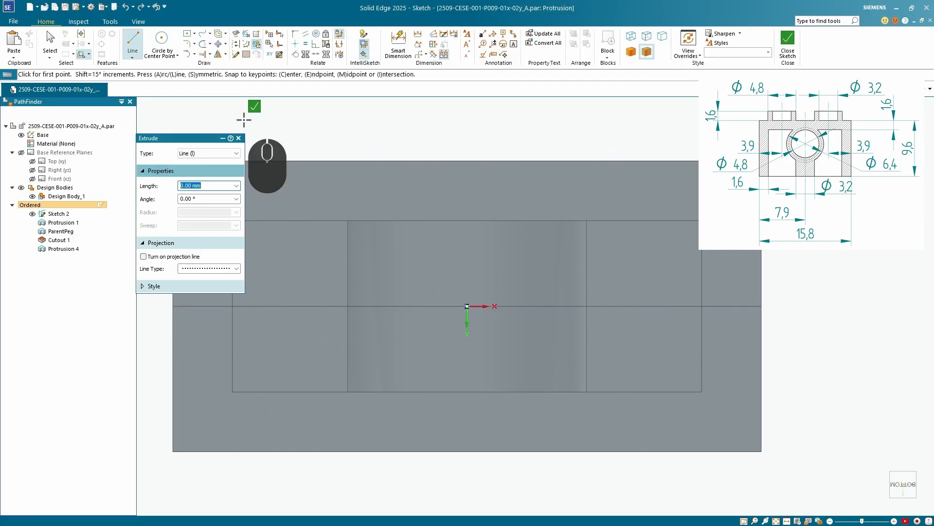
click(163, 41)
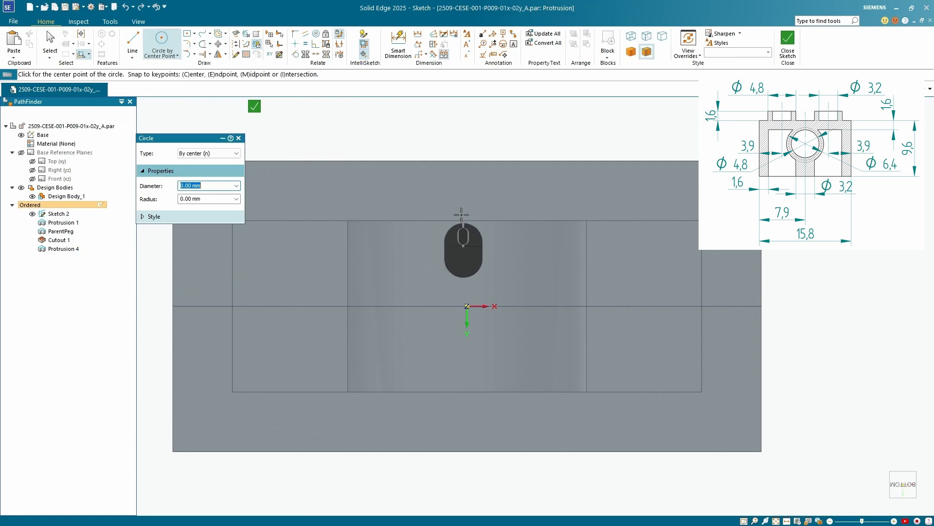
click(466, 306)
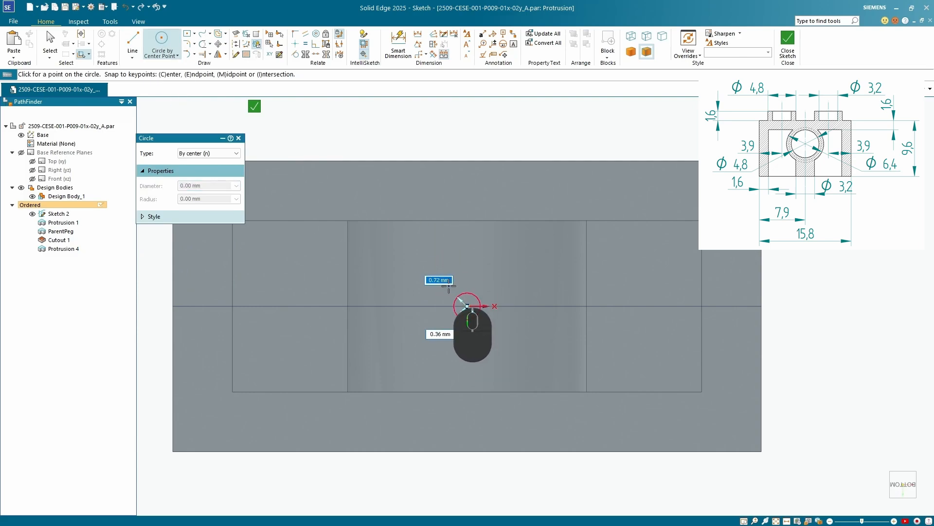
click(452, 250)
Dimension the underside circle's diameter as 3.2 mm and close the profile sketch
click(398, 43)
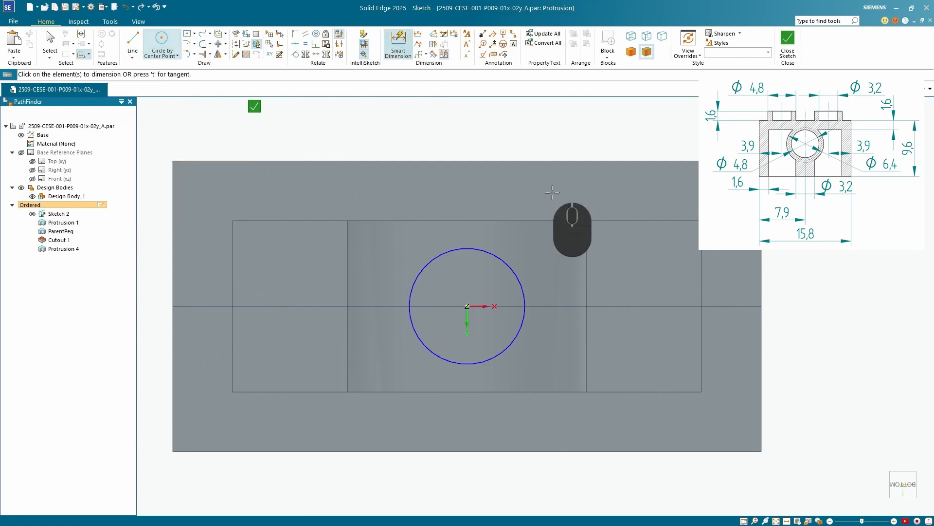
click(508, 270)
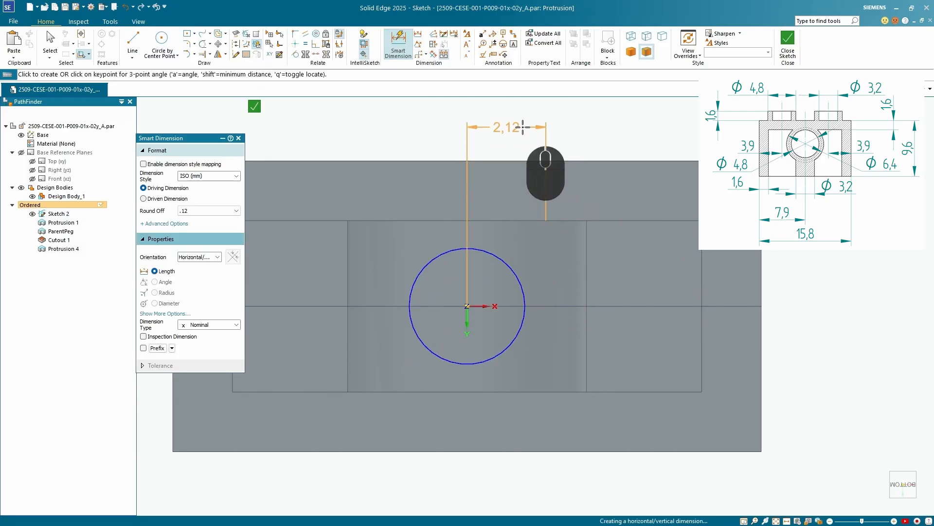
right_click(523, 130)
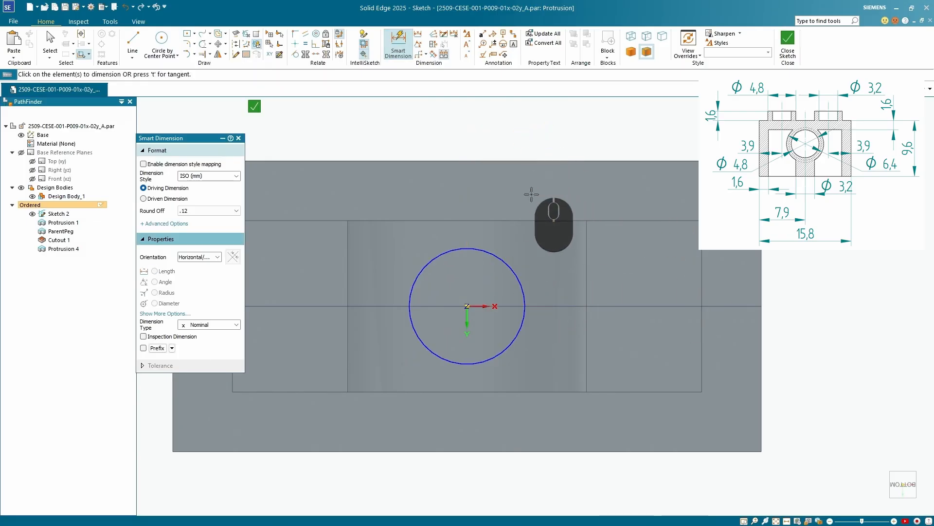
click(513, 267)
click(530, 257)
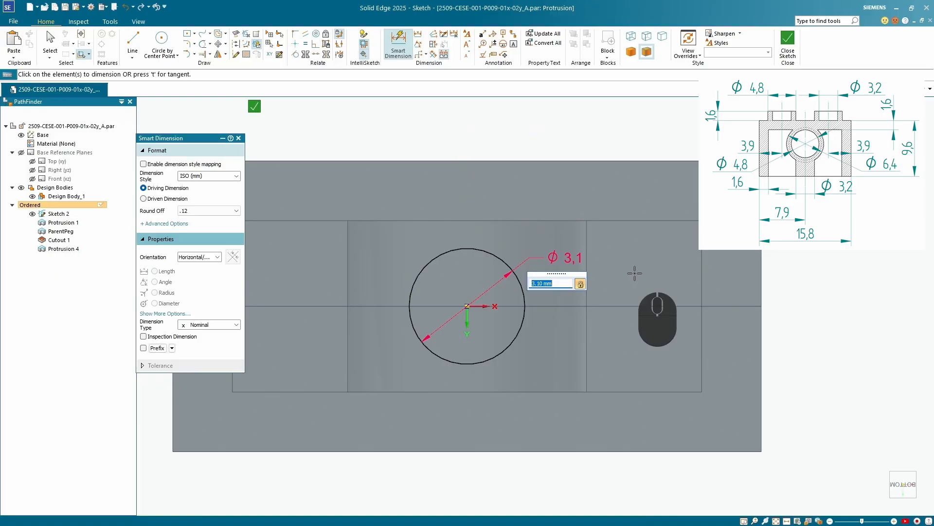
key(Return)
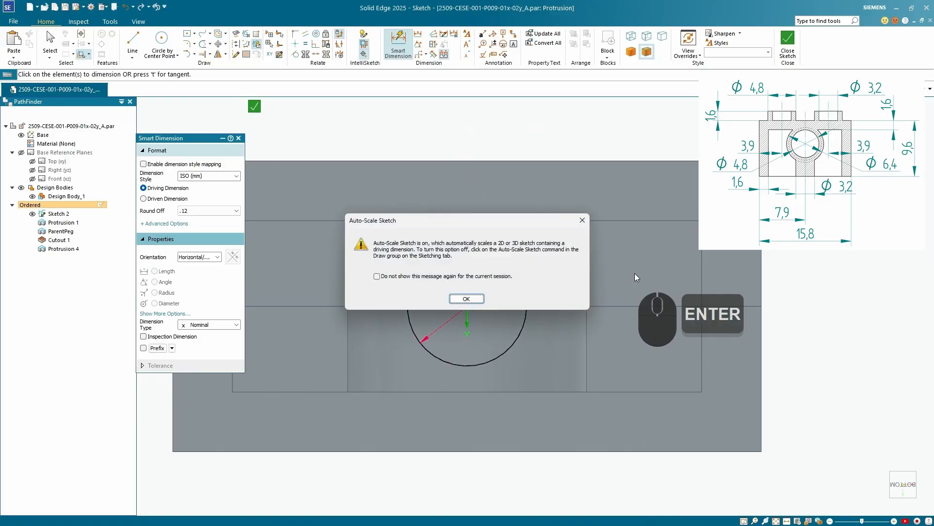
click(467, 295)
middle_drag(490, 271, 471, 259)
middle_drag(493, 298, 376, 202)
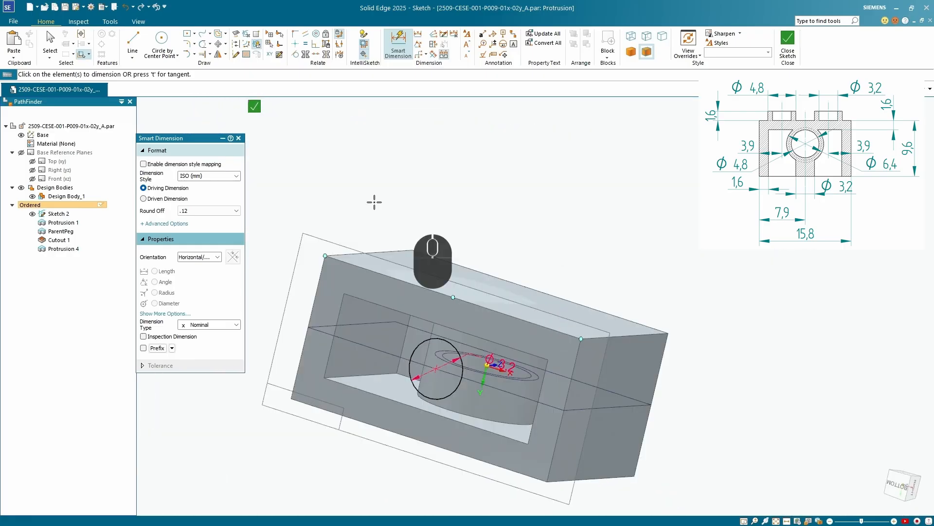
click(256, 108)
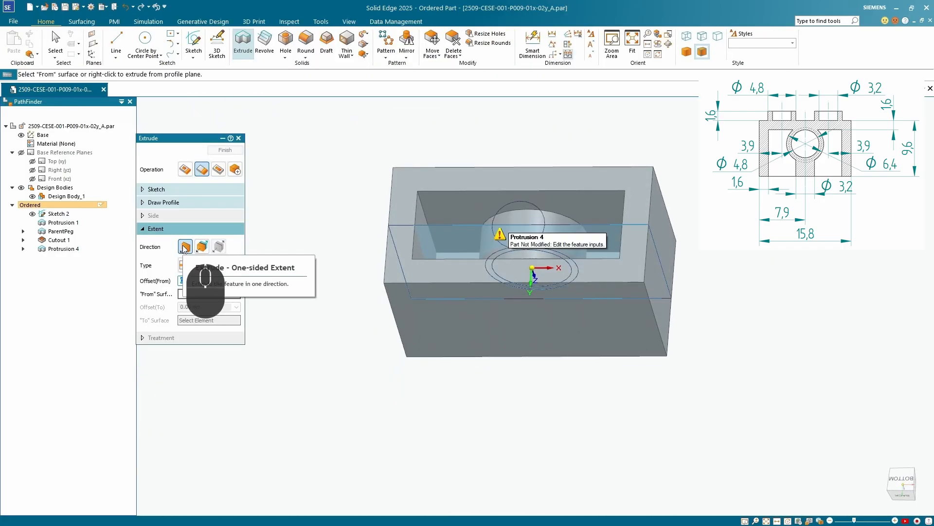
Extrude the 3.2 mm circle one-sided with a Through Next extent into the pocket up to the 6.4 mm cylinder, and leave the Extrude command
click(184, 248)
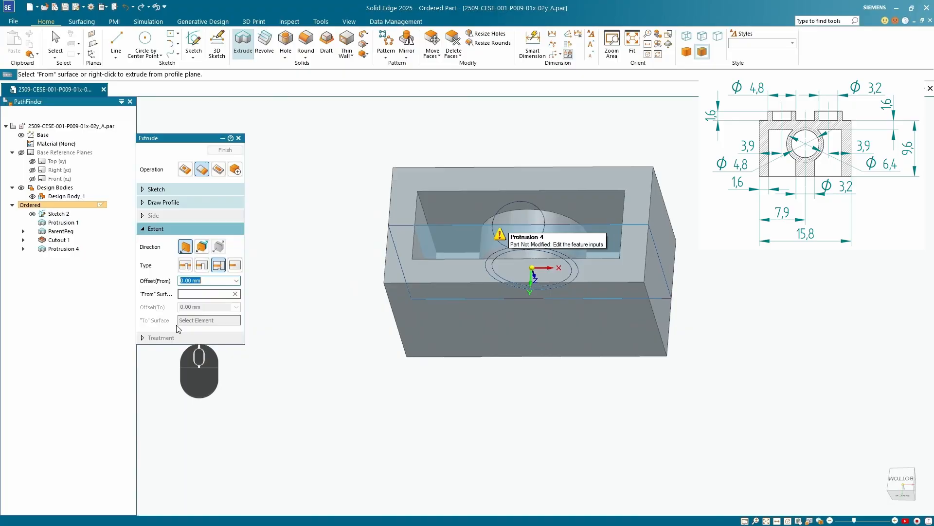
click(202, 267)
middle_drag(530, 312, 444, 458)
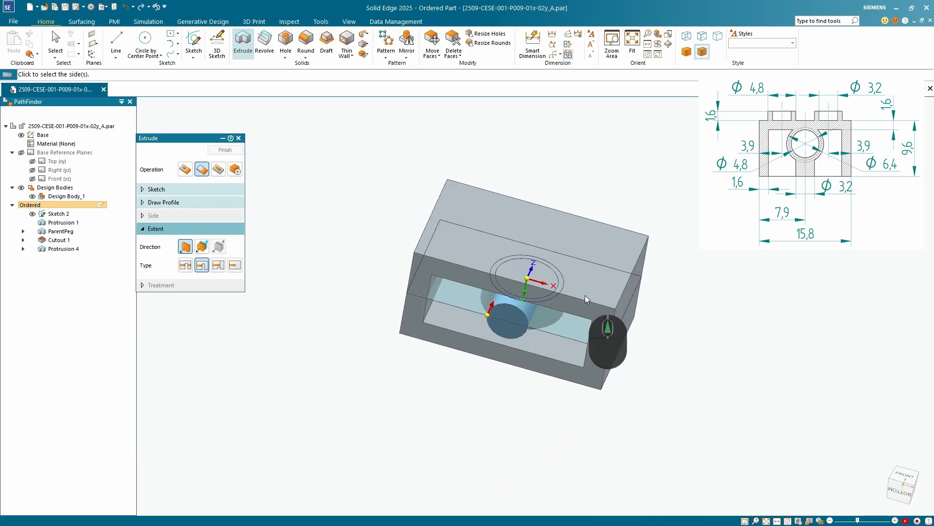
middle_drag(587, 299, 599, 323)
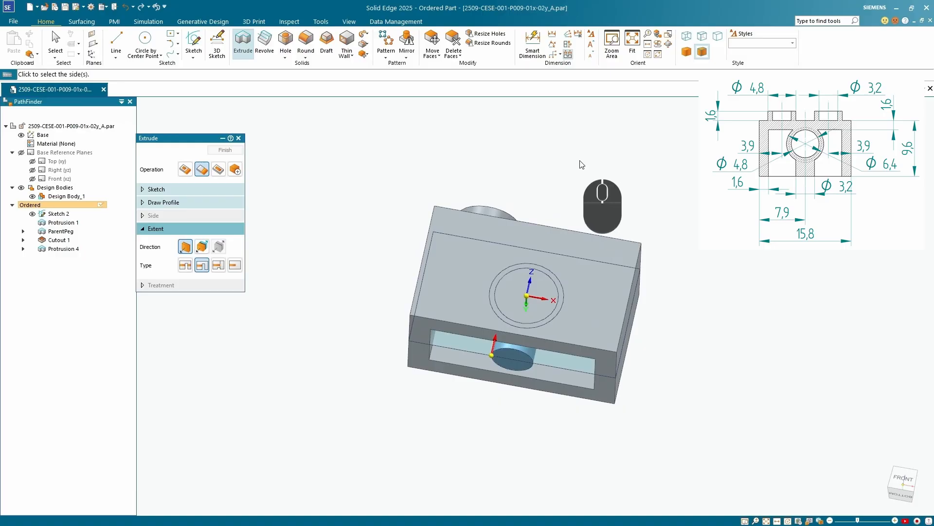
click(225, 150)
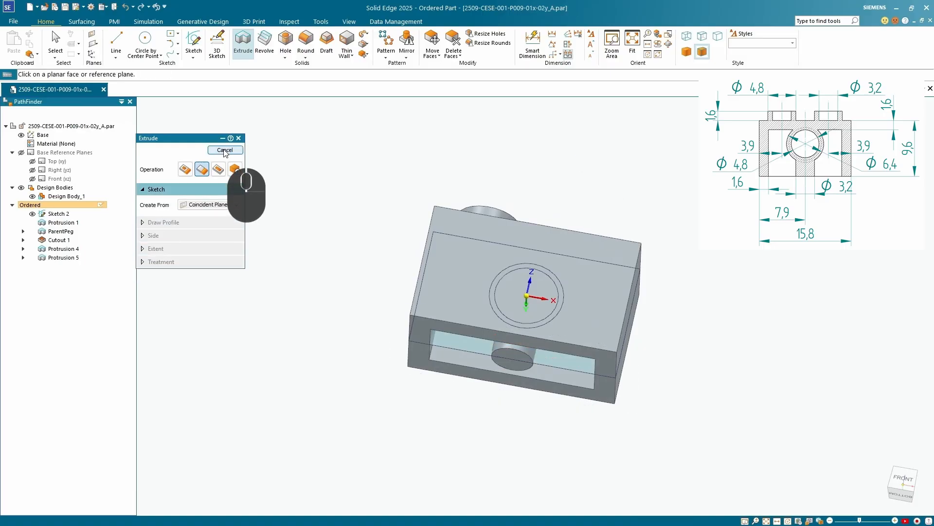
click(225, 149)
Start a Hole feature on the block's long front face and open its hole options
middle_drag(402, 424, 439, 396)
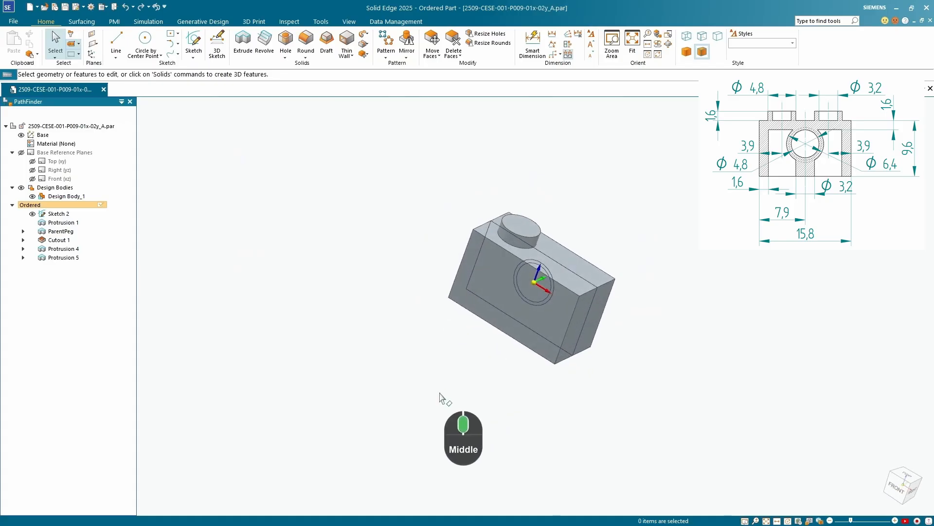
click(286, 42)
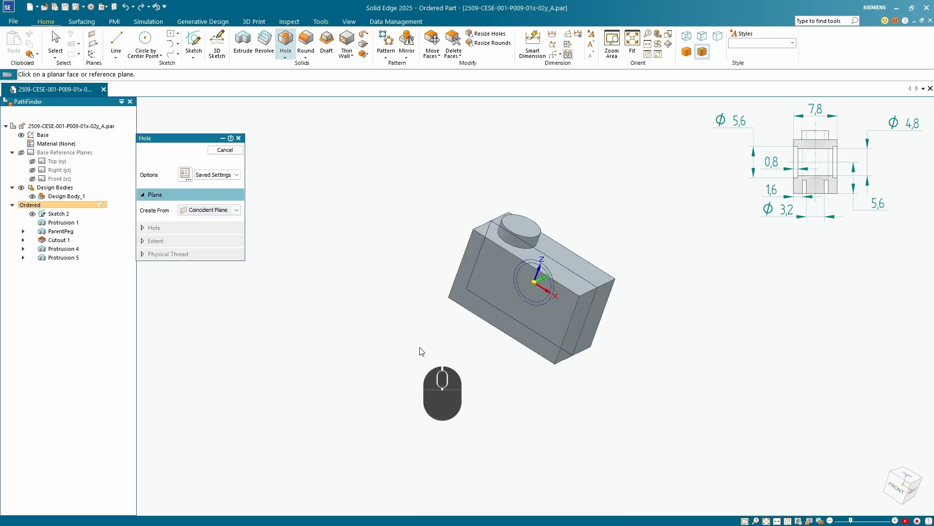
click(500, 303)
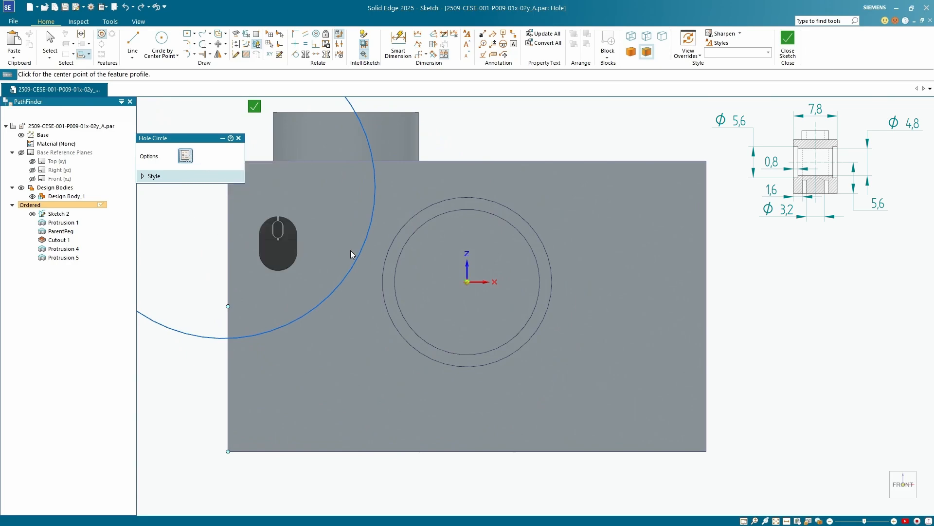
drag(456, 39, 424, 139)
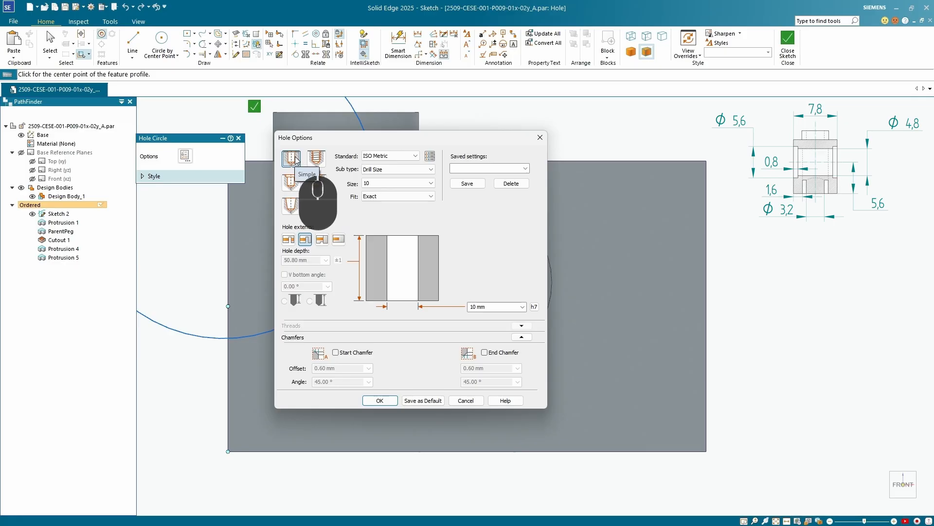
Make the hole a counterbore and set its standard to mm
click(292, 185)
click(416, 156)
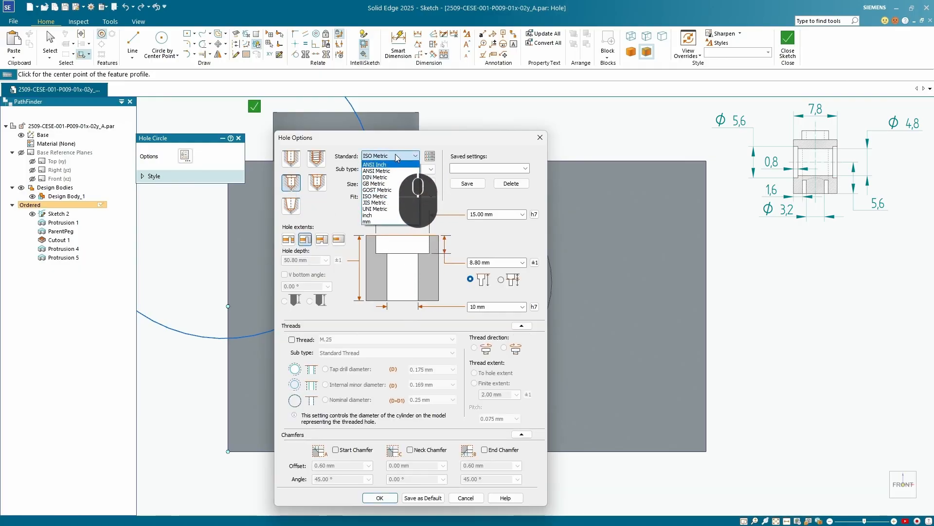
click(463, 144)
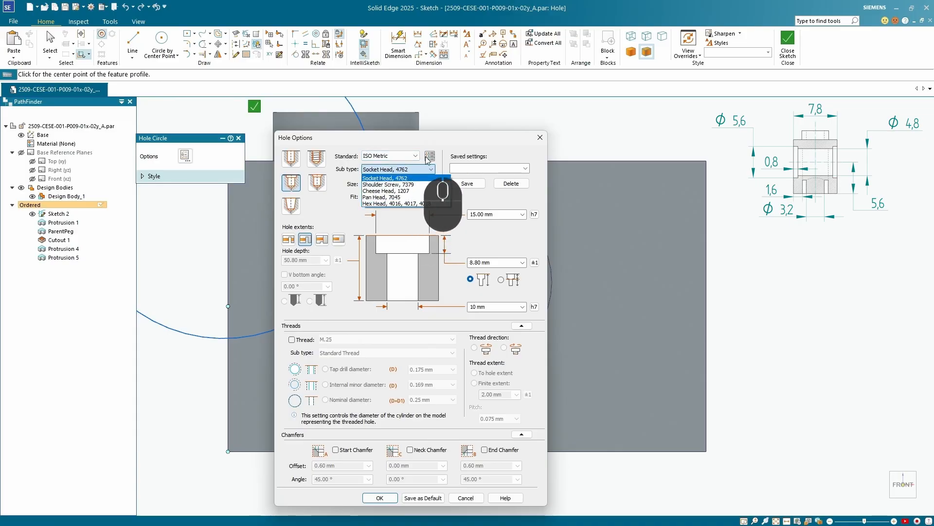
click(453, 140)
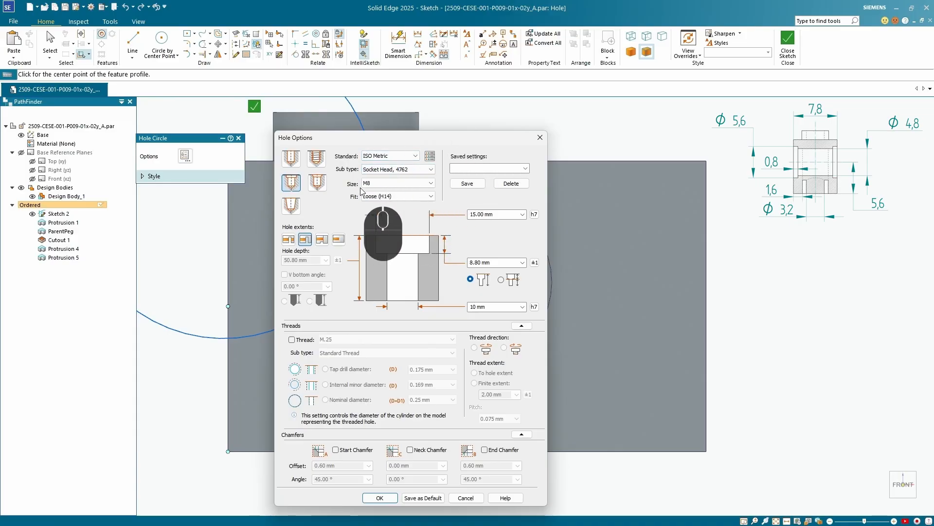
click(413, 156)
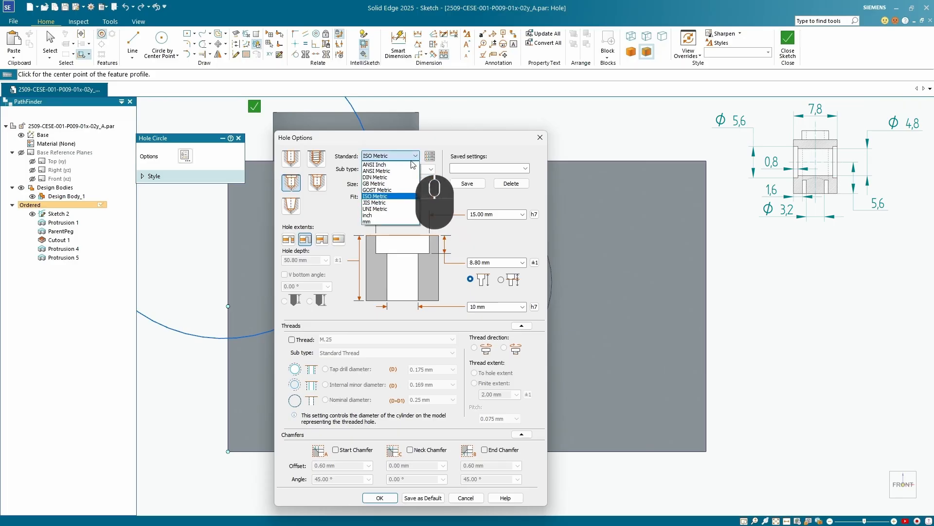
click(389, 222)
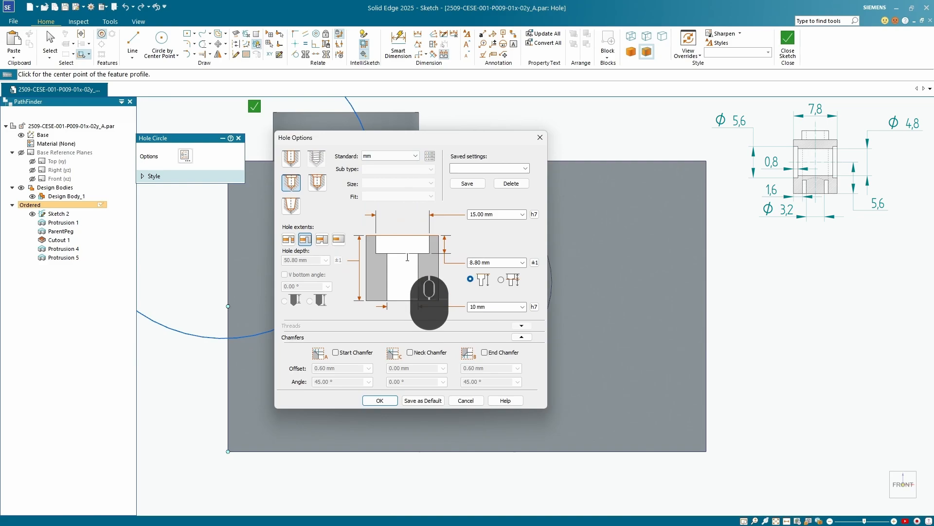
Set the counterbore to 5.6 mm diameter and 0.8 mm depth, the hole diameter to 4.8 mm and the extent to Through All, then accept
click(501, 215)
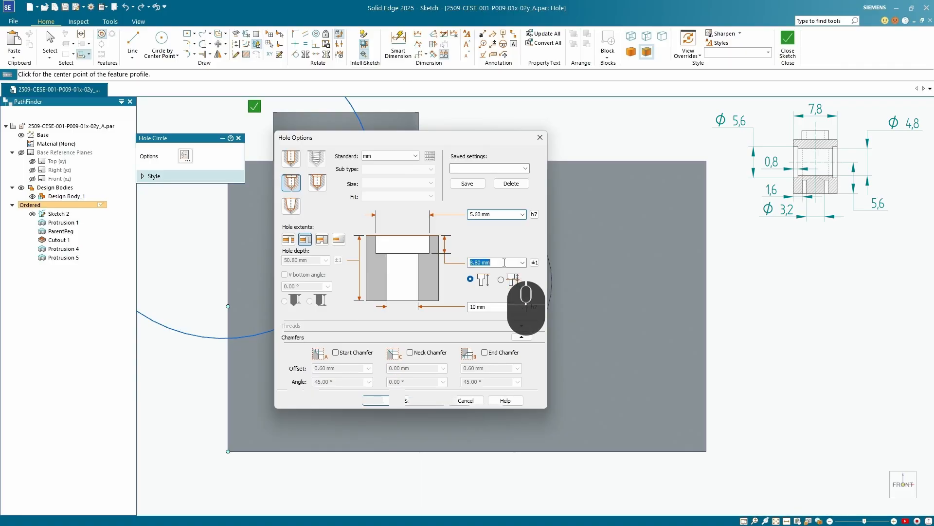
text(.8)
click(490, 307)
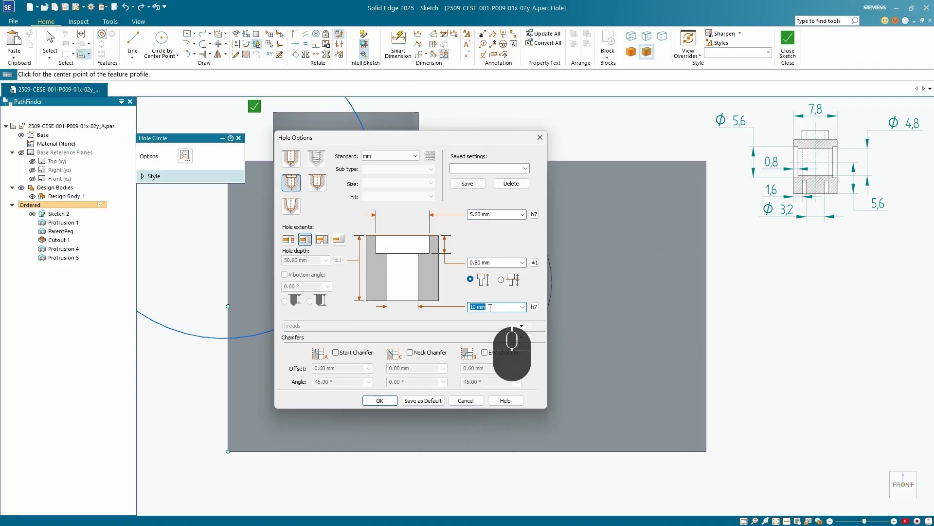
text(4)
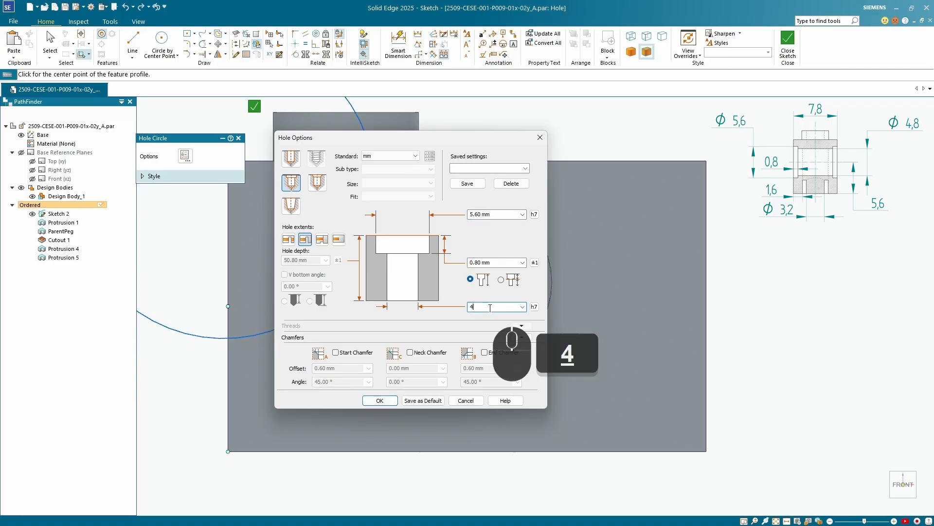
text(.8)
key(Tab)
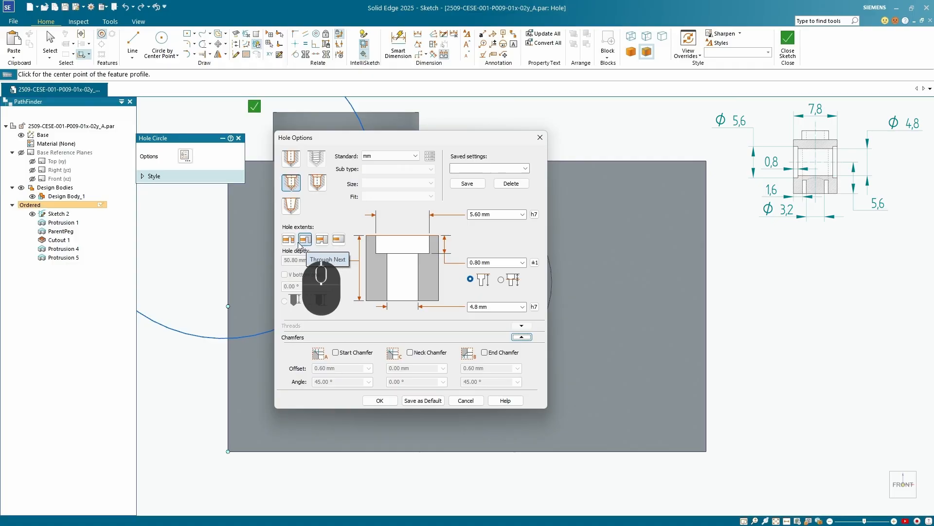
click(289, 240)
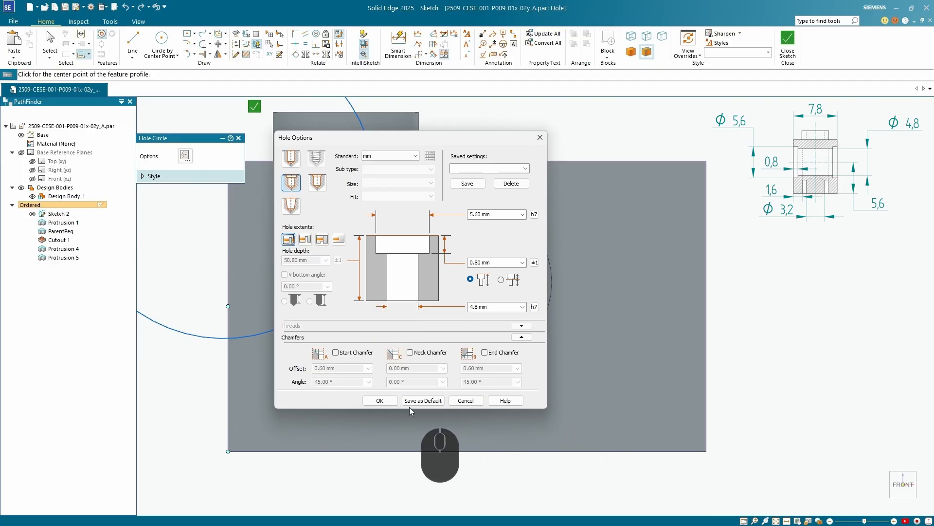
click(380, 400)
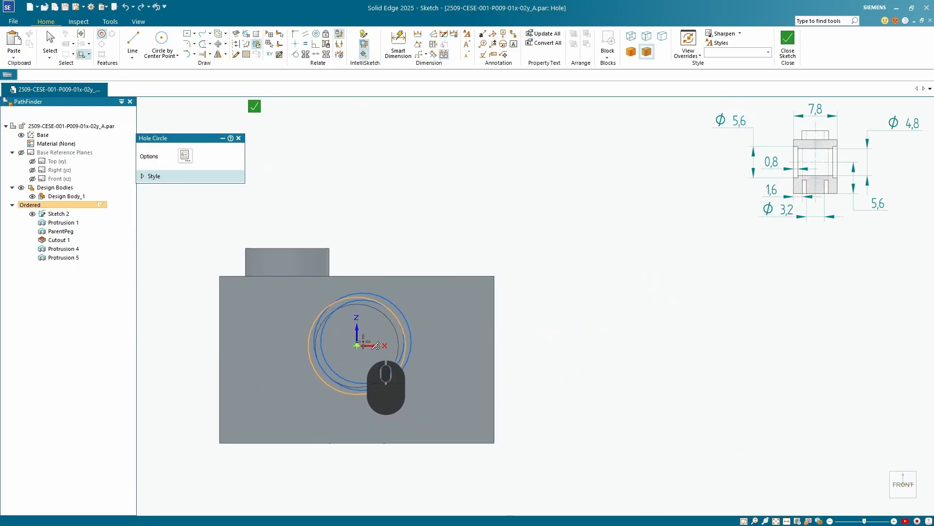
Place the counterbore hole at the origin of the front face, close the sketch and cut it through the block
scroll(357, 346, down, 4)
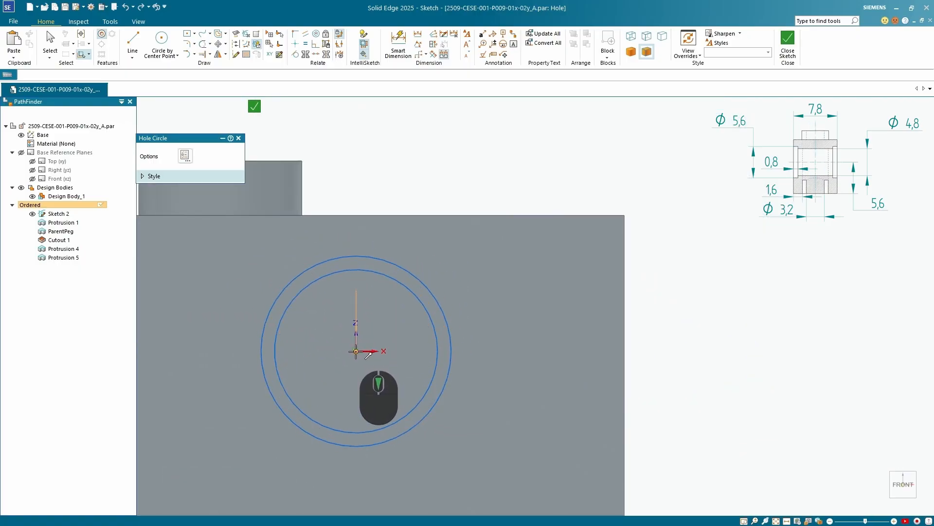
click(357, 351)
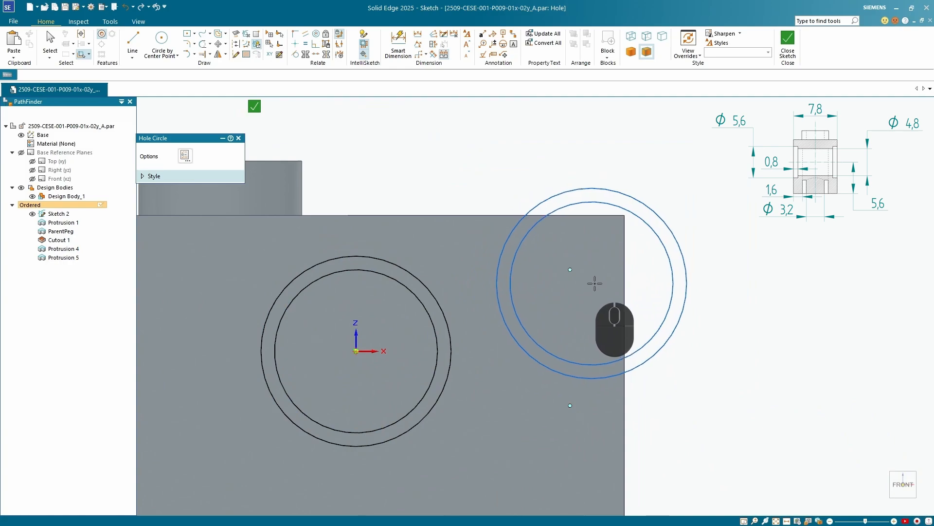
mouse_move(594, 262)
middle_down()
mouse_move(542, 289)
mouse_move(613, 313)
mouse_move(483, 330)
mouse_move(525, 311)
middle_up()
scroll(526, 312, up, 2)
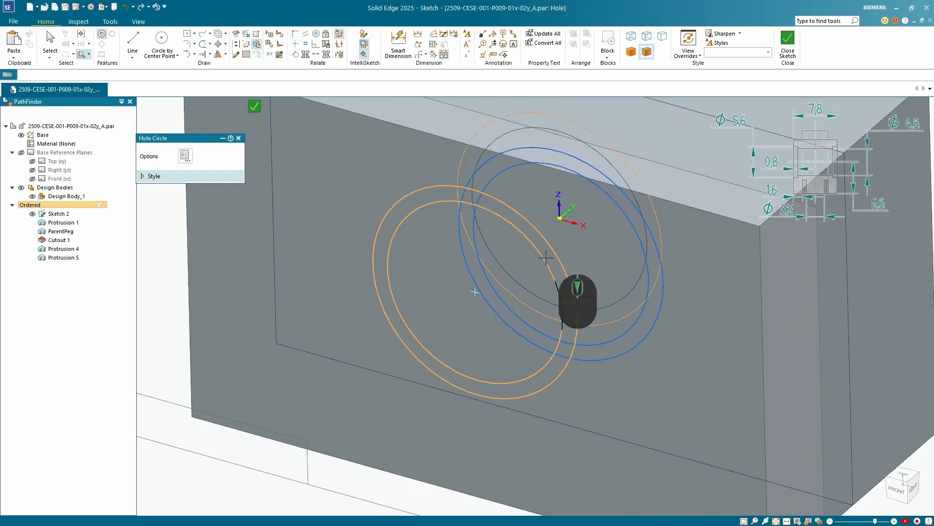
click(257, 106)
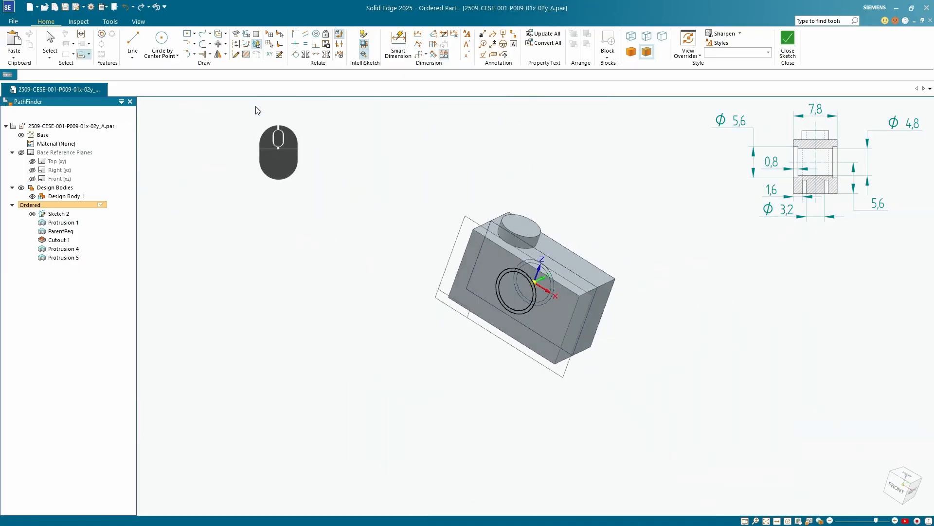
mouse_move(400, 295)
middle_down()
mouse_move(435, 259)
mouse_move(407, 289)
middle_up()
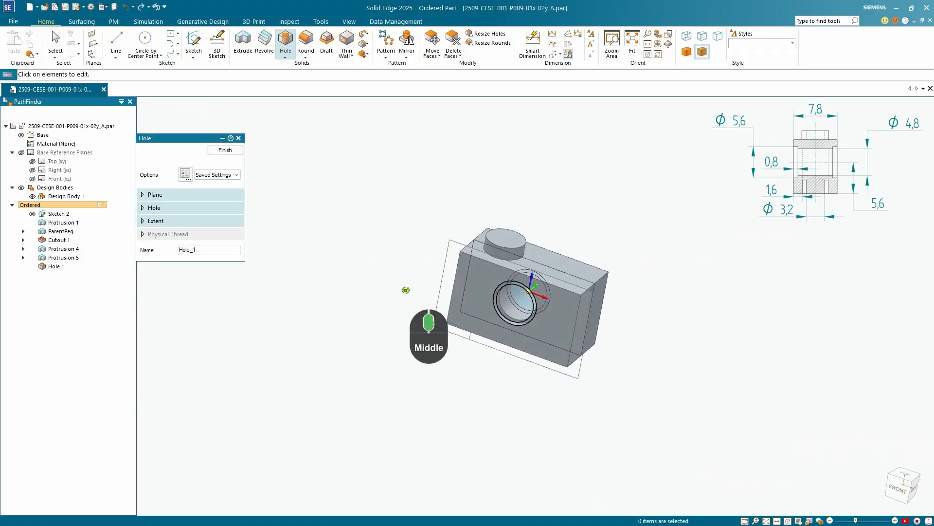
click(225, 150)
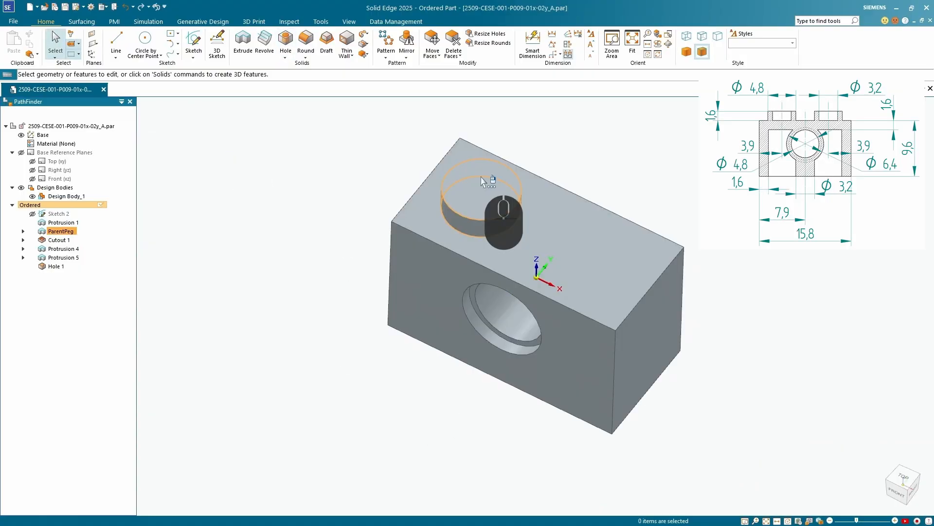
Start a rectangular feature pattern of the round peg with its profile on the block's top face
click(481, 181)
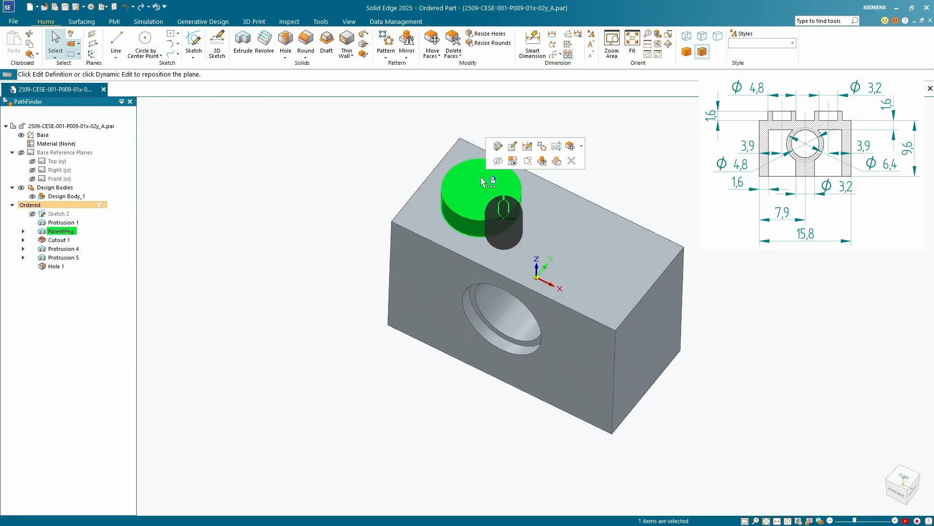
click(386, 41)
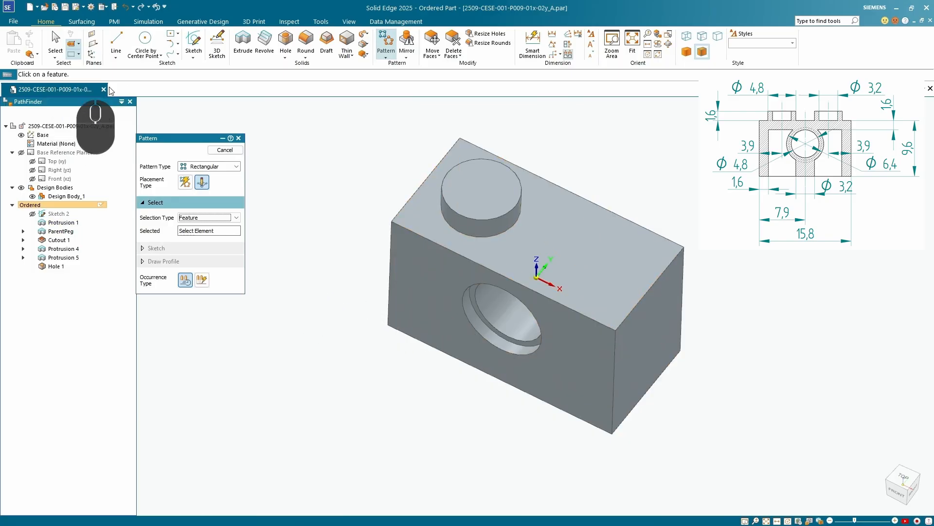
click(491, 195)
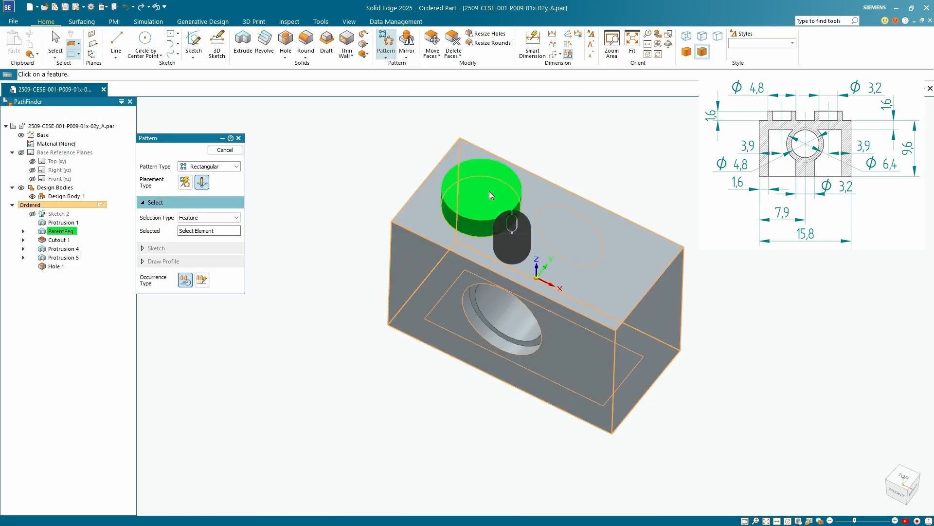
click(236, 231)
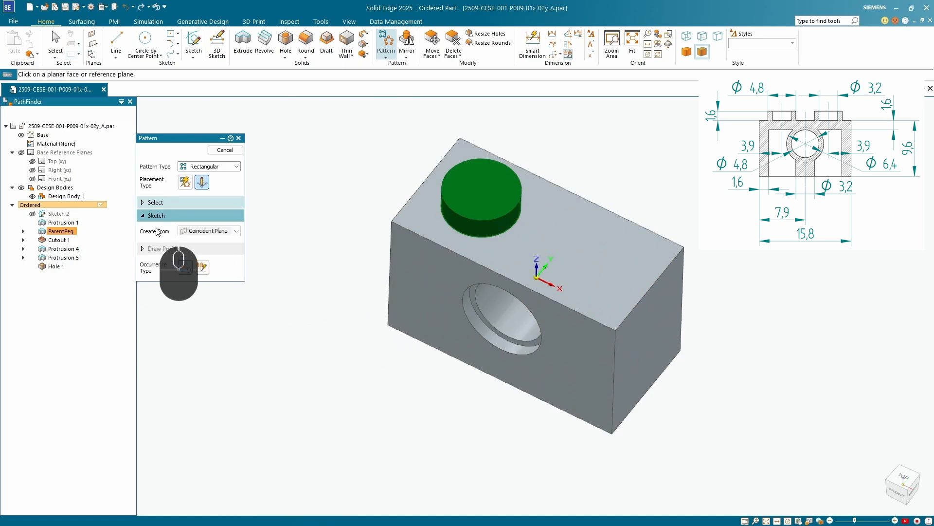
click(408, 225)
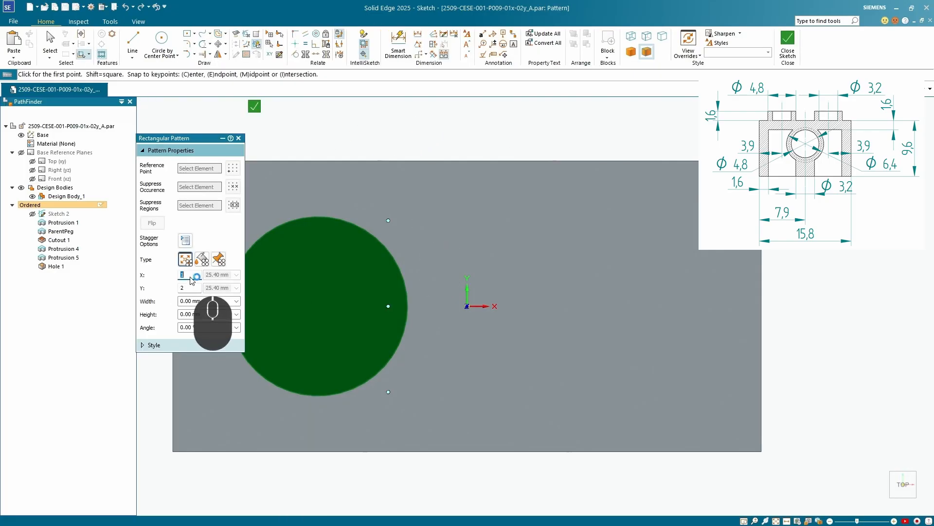
Set the pattern to 2 by 1 occurrences and draw its rectangle from the peg's centre, about 9.4 mm wide
text(2)
click(188, 288)
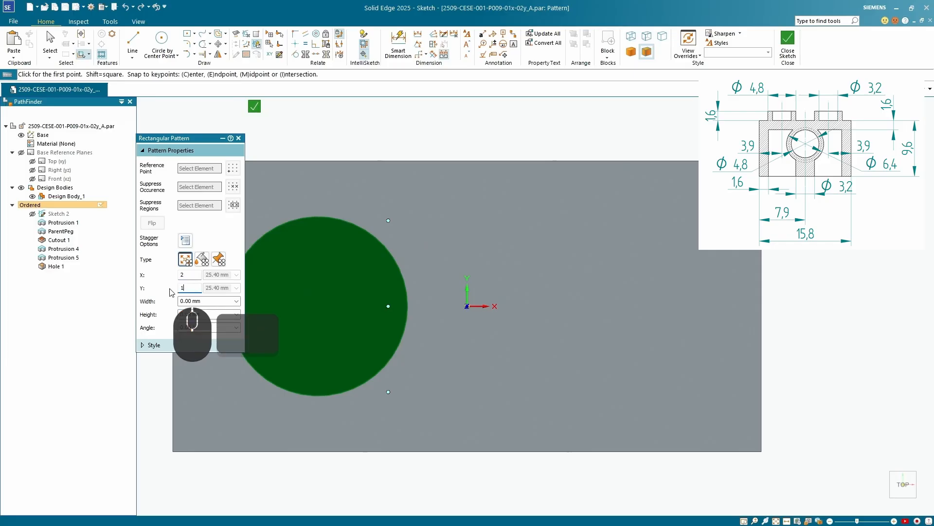
text(1)
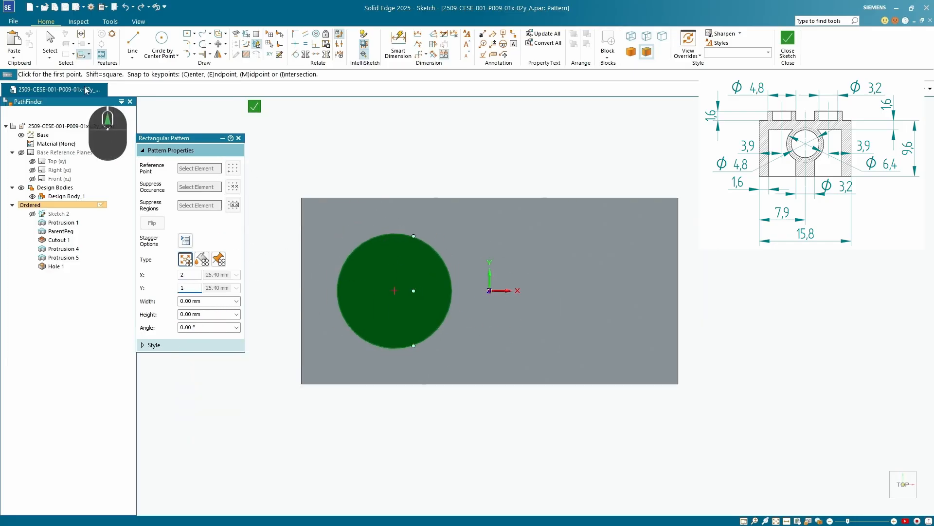
click(394, 291)
click(619, 212)
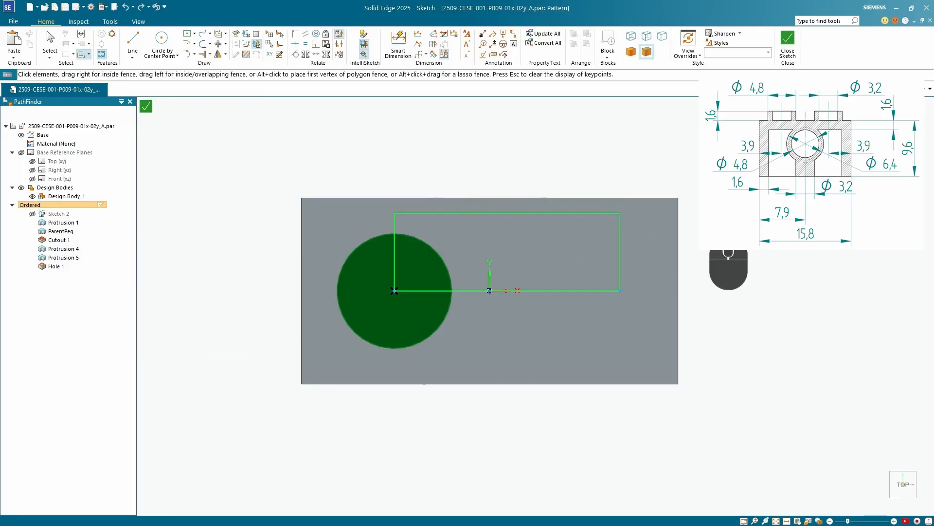
Dimension the distance between the block's short edge beside the peg and the pattern rectangle's side through the peg centre
key(d)
click(393, 220)
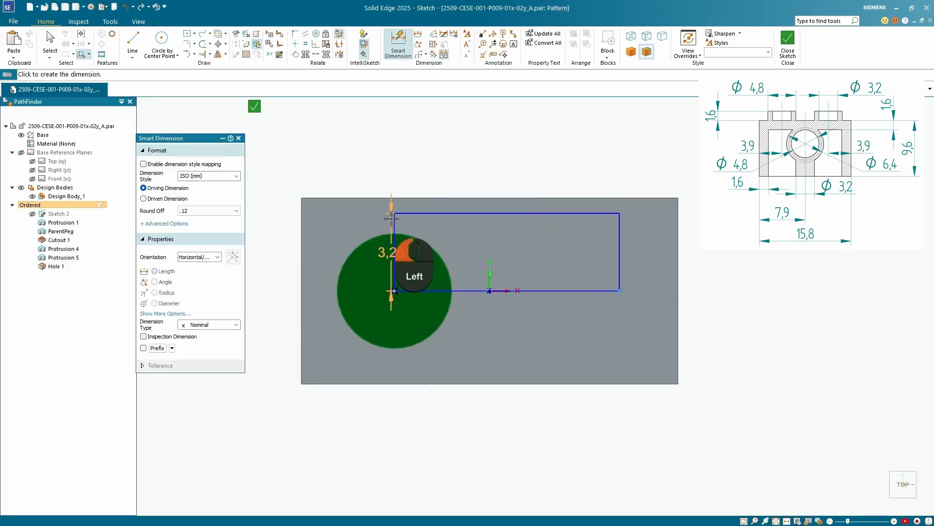
click(301, 219)
click(320, 152)
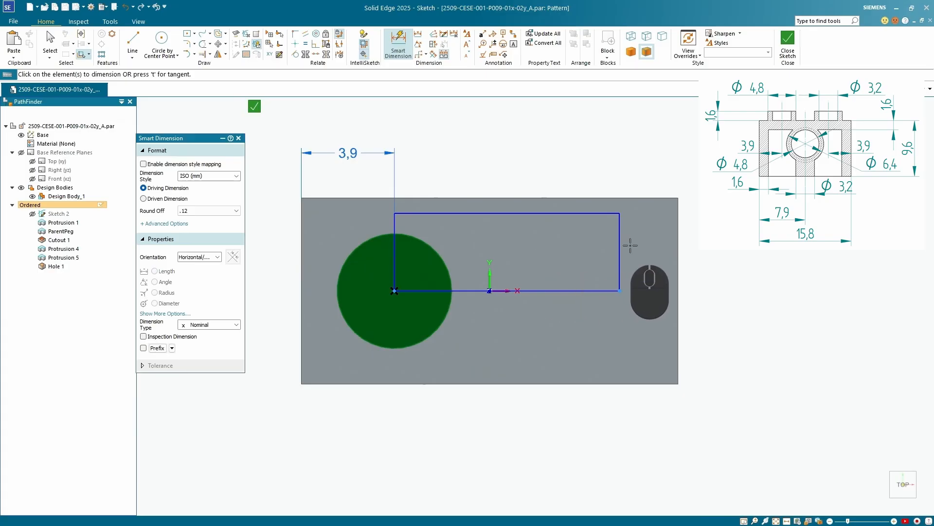
Dimension the distance between the pattern rectangle's far side and the block's opposite short edge at 3.9 mm
click(583, 291)
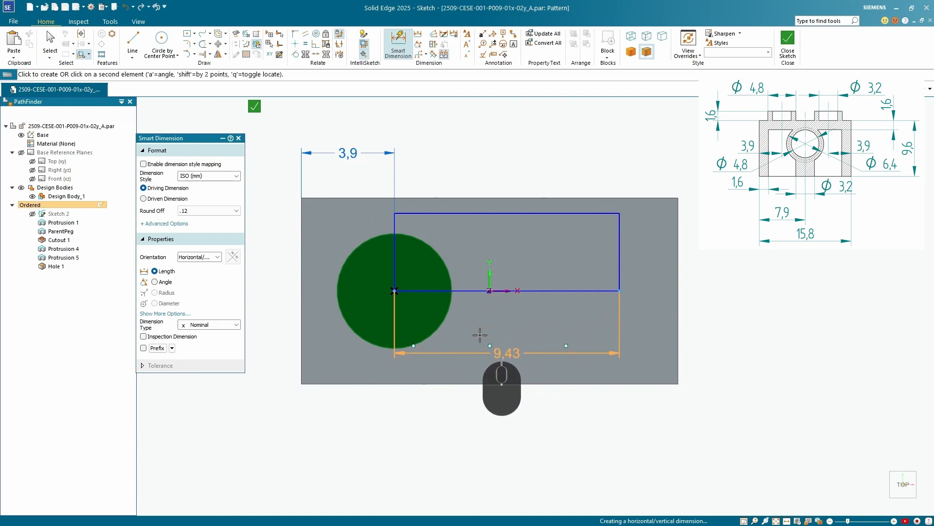
right_click(582, 355)
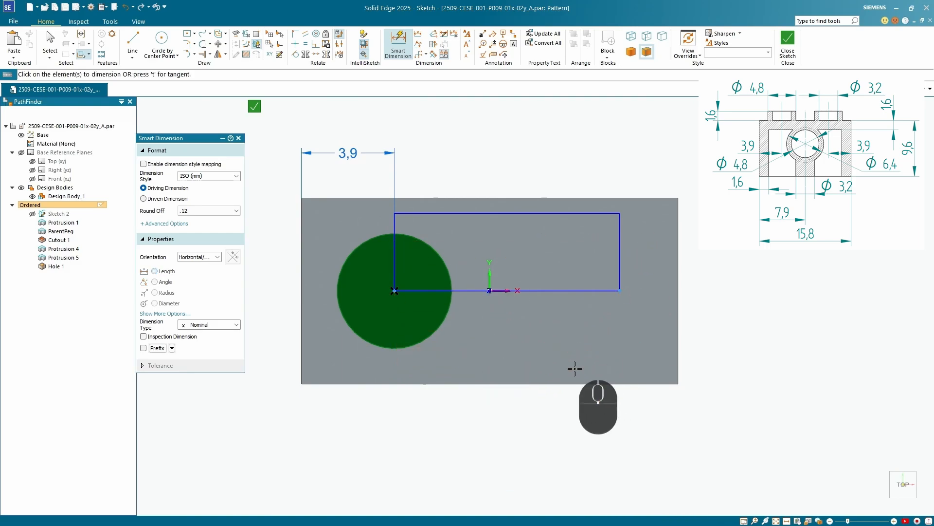
click(621, 246)
click(678, 217)
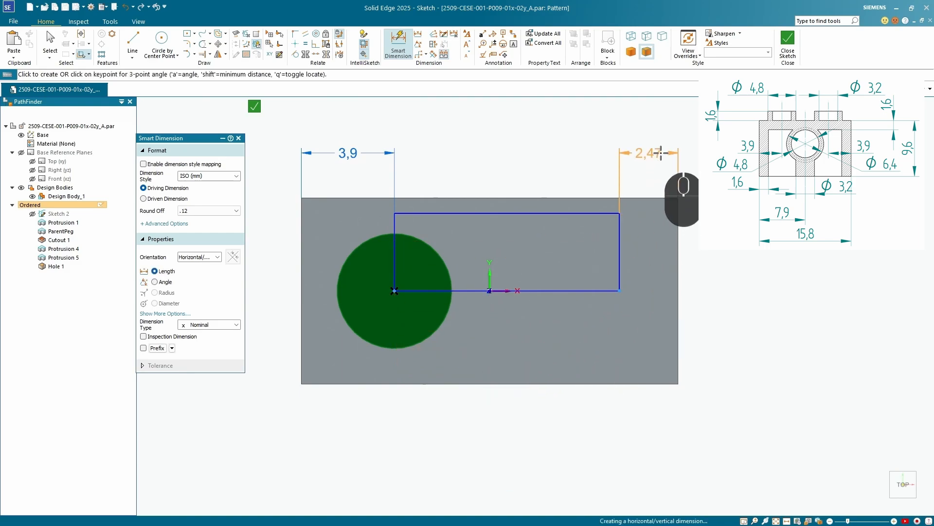
click(647, 154)
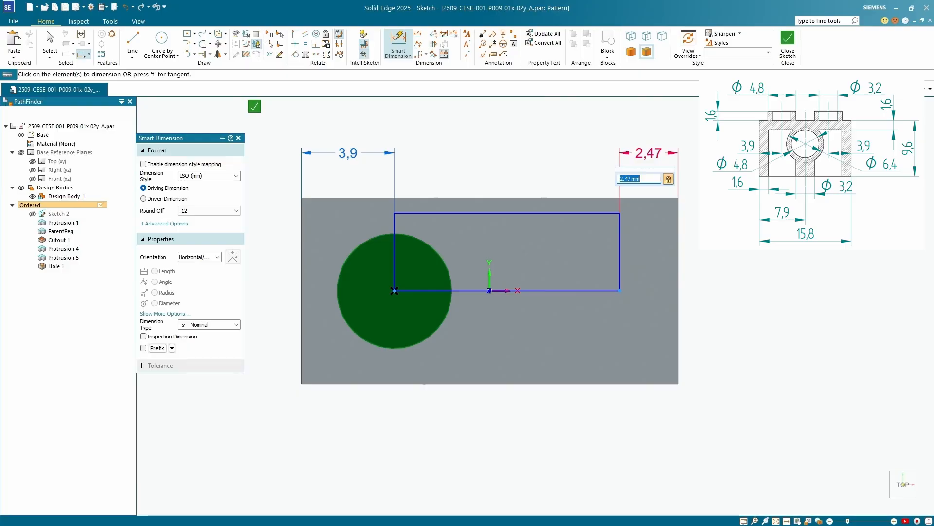
key(Return)
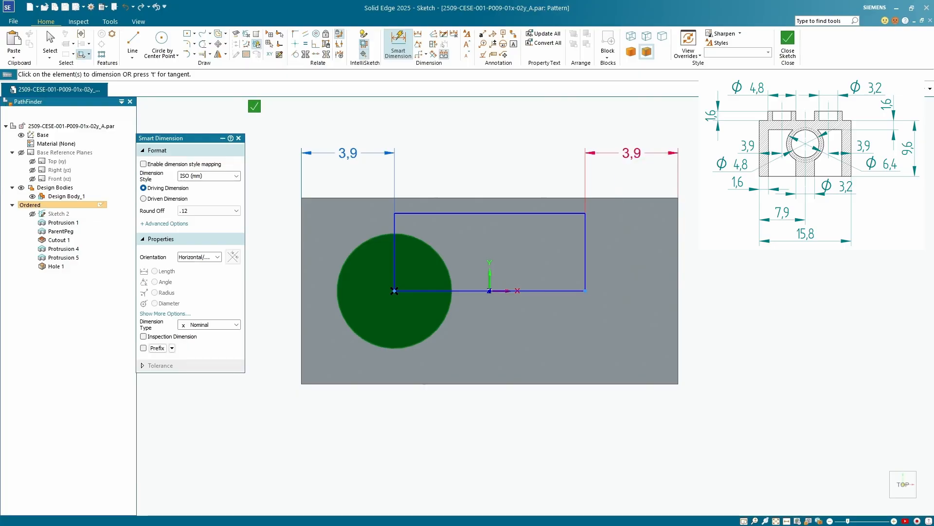
Set the pattern rectangle's short side to 3.9 mm, then close the sketch and finish the peg pattern
middle_drag(516, 341, 473, 274)
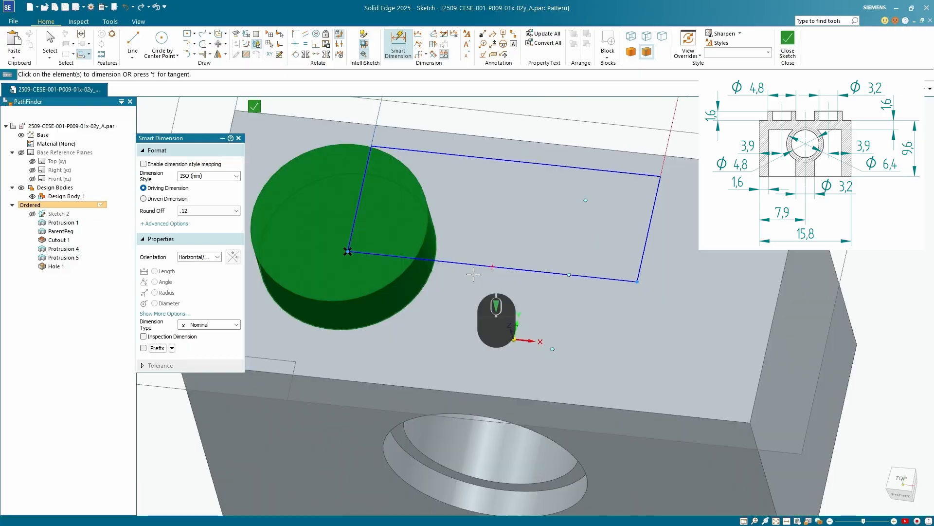
scroll(478, 283, down, 6)
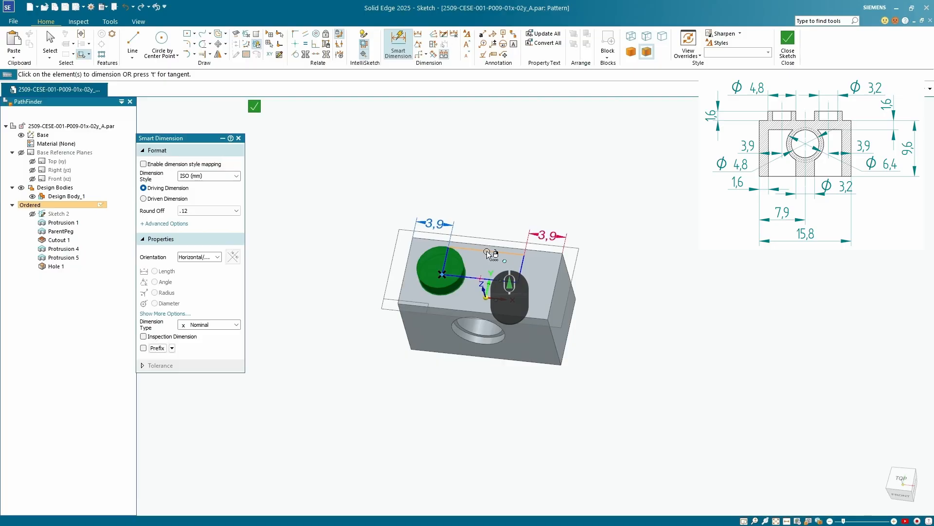
scroll(580, 239, up, 3)
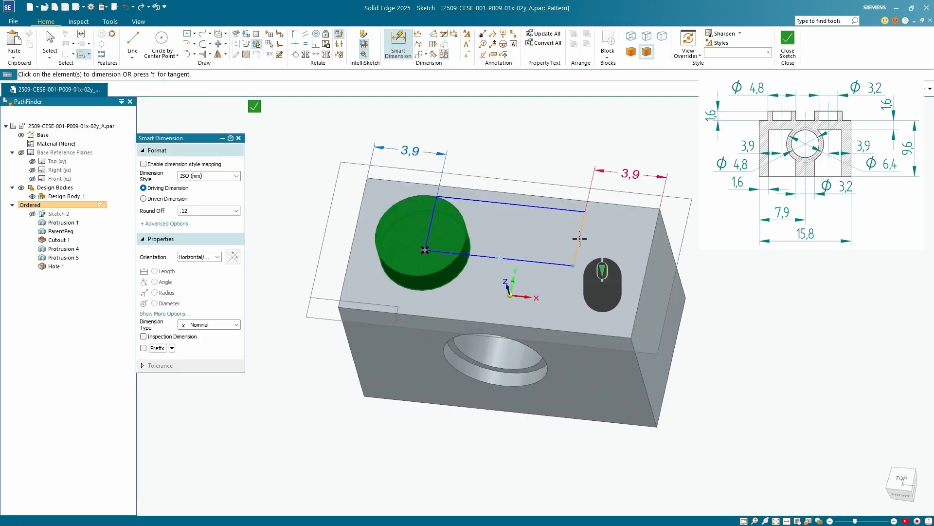
click(579, 237)
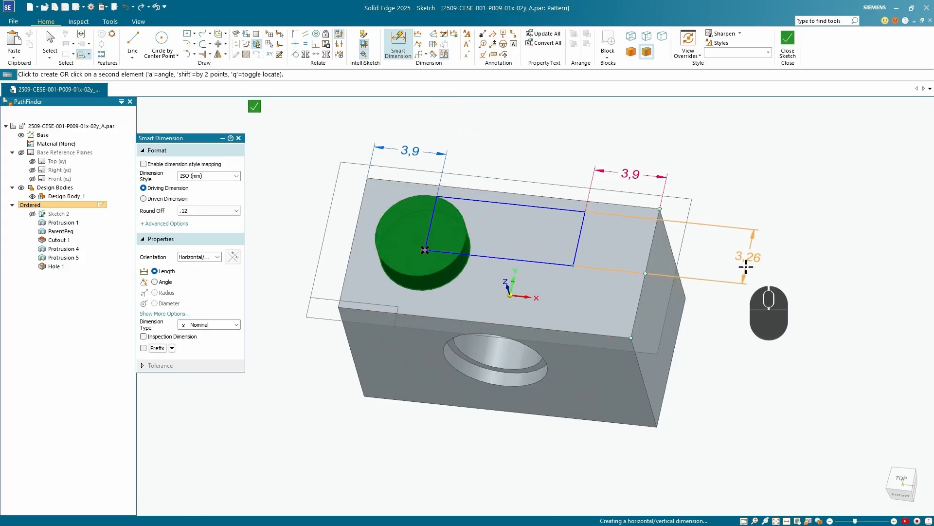
click(746, 266)
text(3.9)
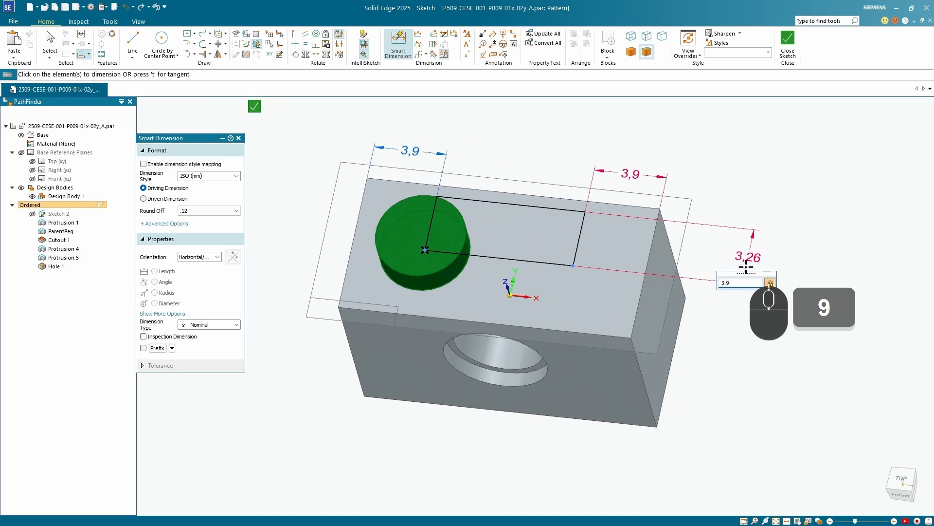
key(Return)
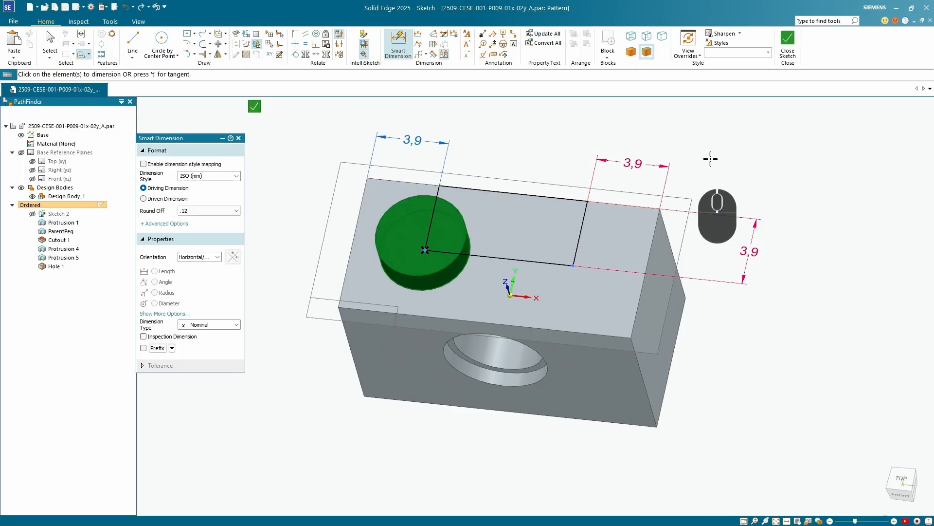
click(255, 107)
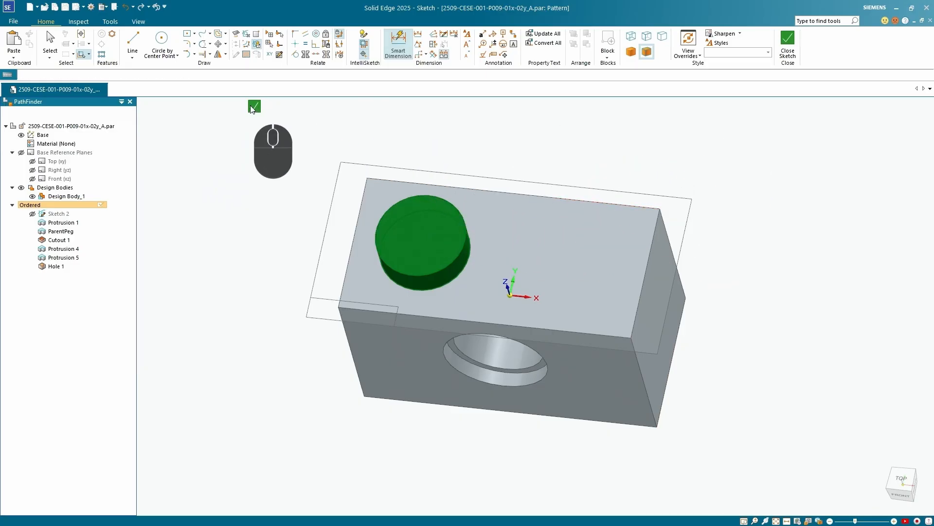
click(223, 152)
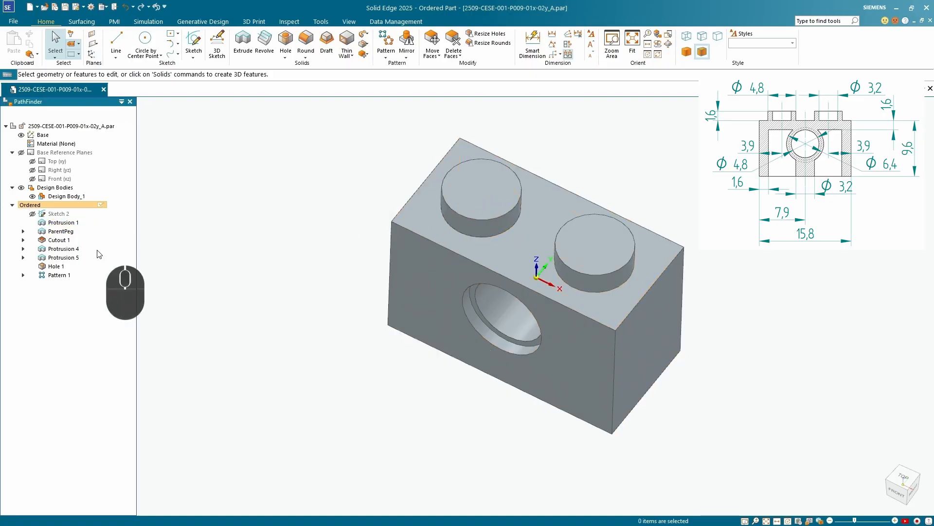
Roll the model back to the counterbored hole feature, before the peg pattern
right_click(56, 266)
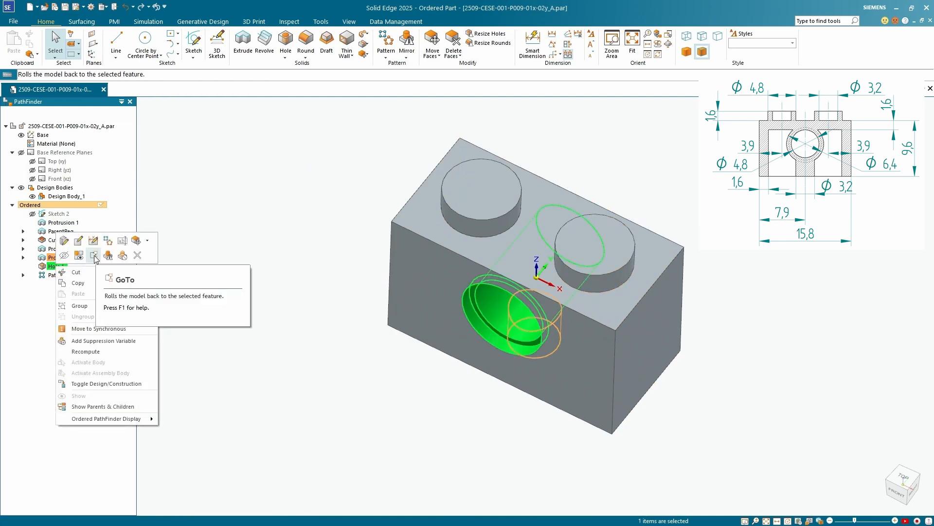
click(93, 256)
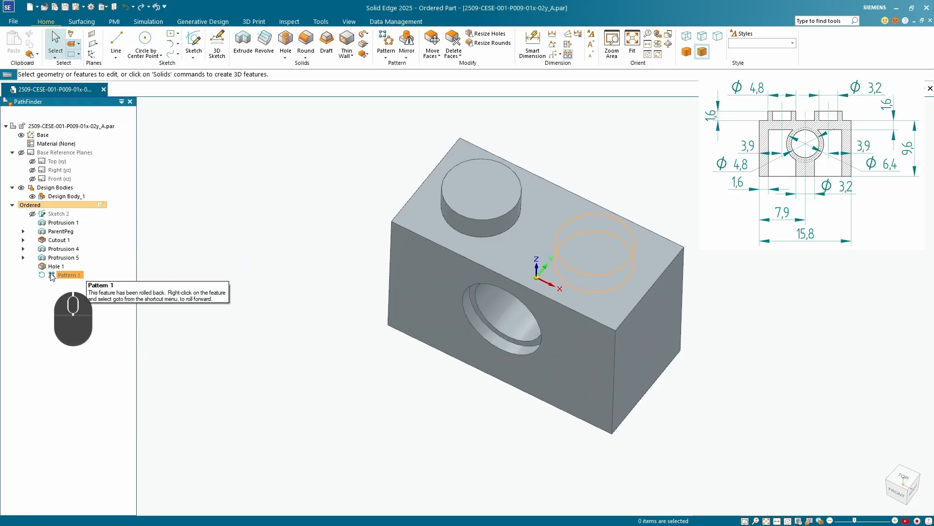
scroll(516, 195, up, 2)
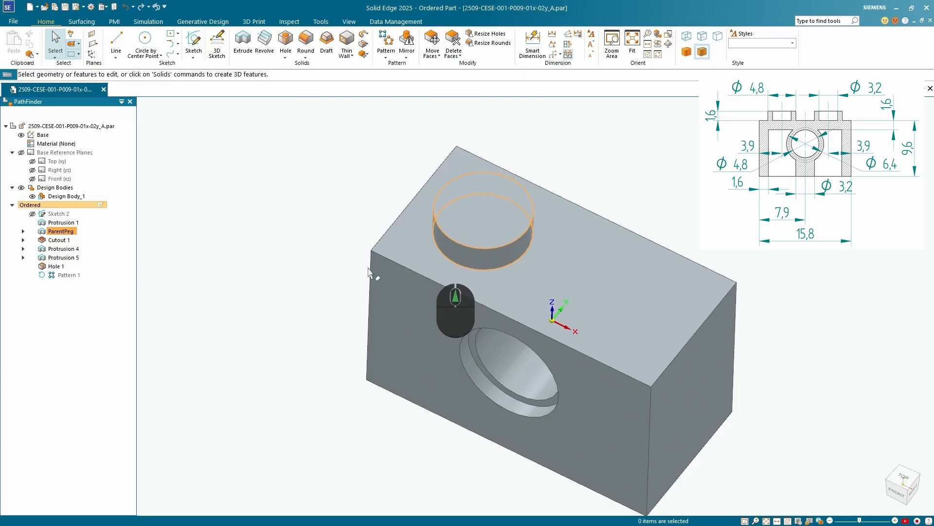
Edit the ParentPeg profile and draw a circle about 2.3 mm in diameter inside the peg's outline
click(60, 250)
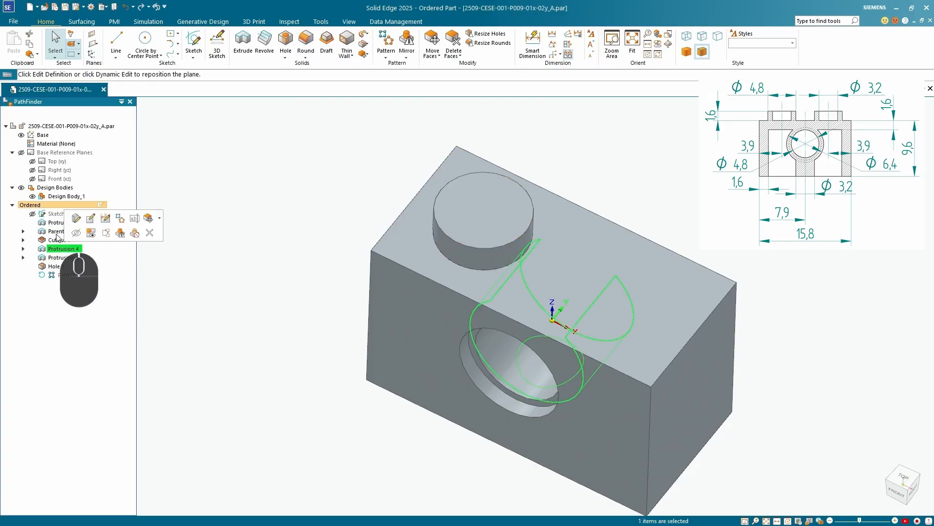
click(56, 232)
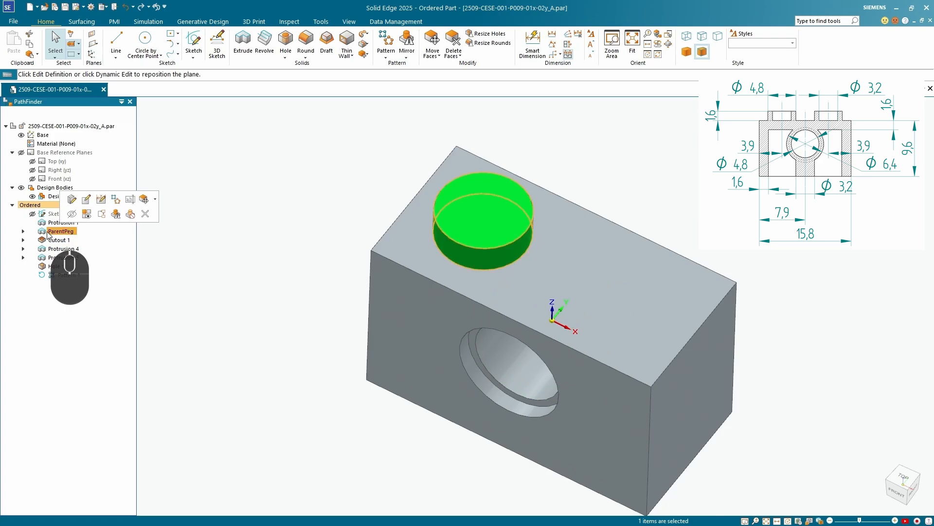
click(87, 200)
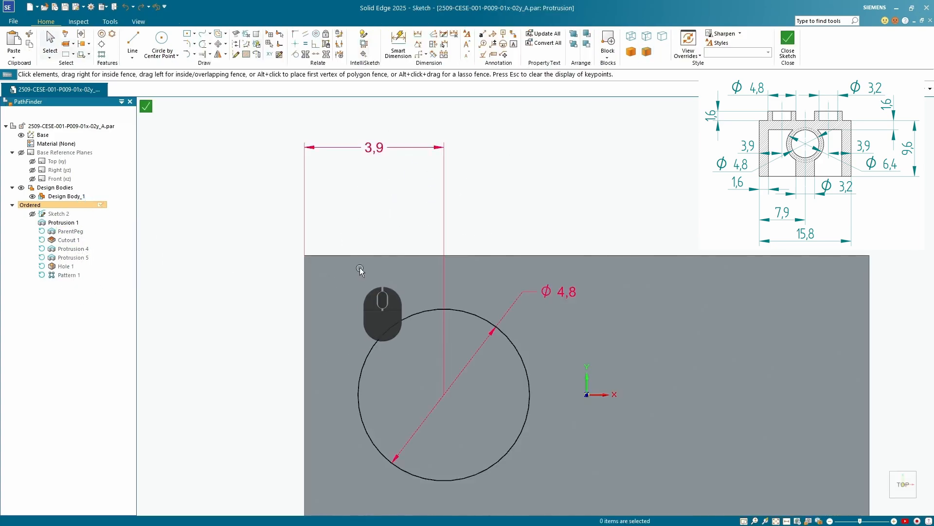
click(161, 39)
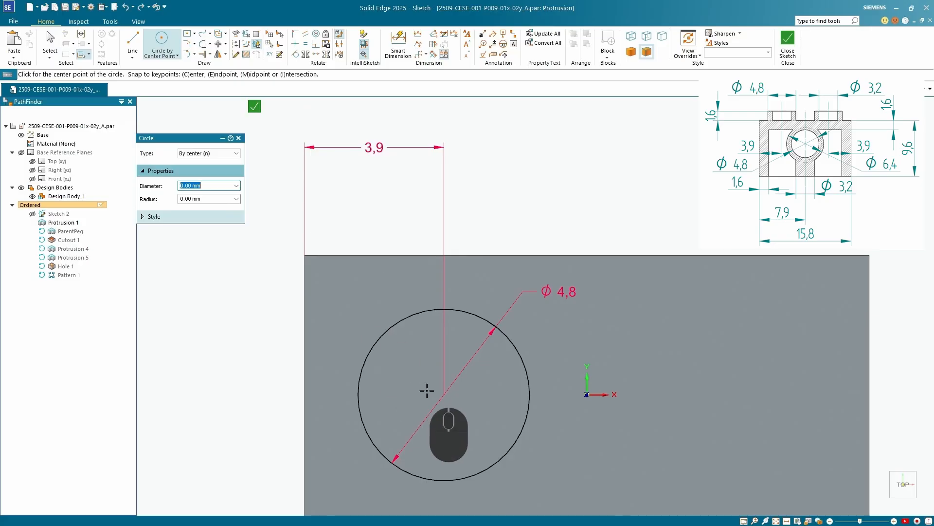
click(457, 400)
click(457, 359)
Dimension the inner circle's diameter at 3.2 mm
click(398, 43)
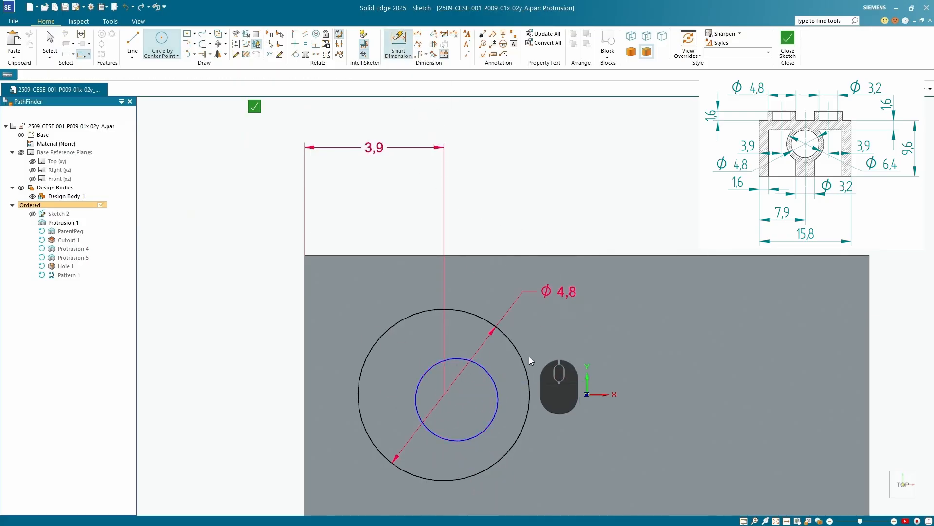
click(488, 371)
click(559, 328)
text(3)
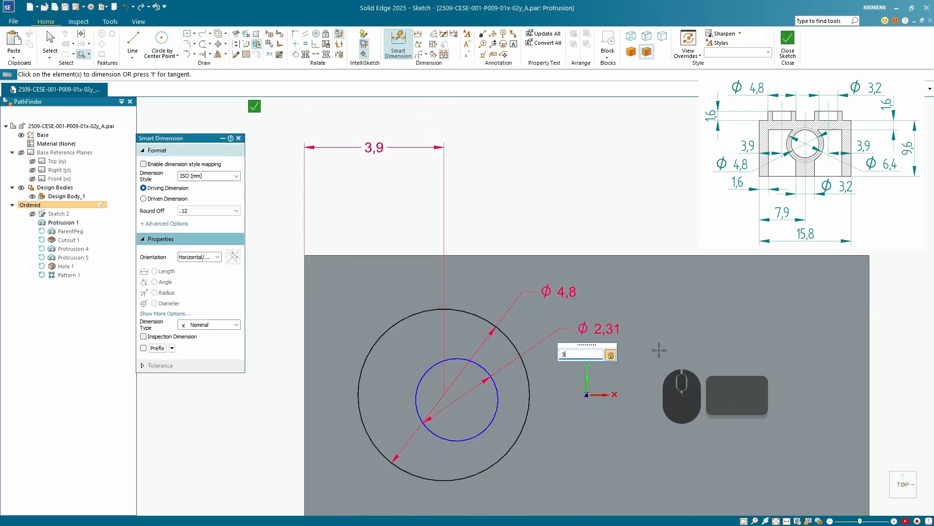
text(.2)
key(Return)
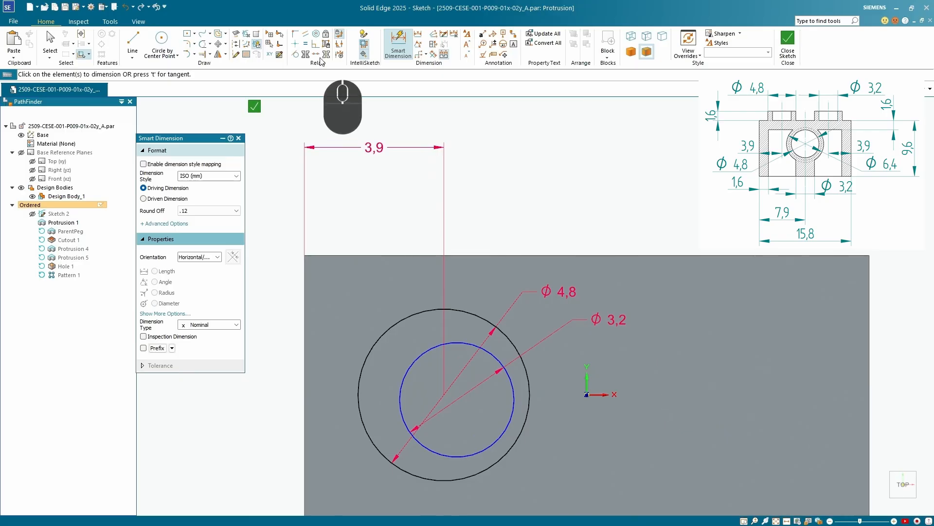
Make the inner circle concentric with the peg's 4.8 mm circle and finish the profile edit to hollow the peg
click(318, 35)
click(317, 34)
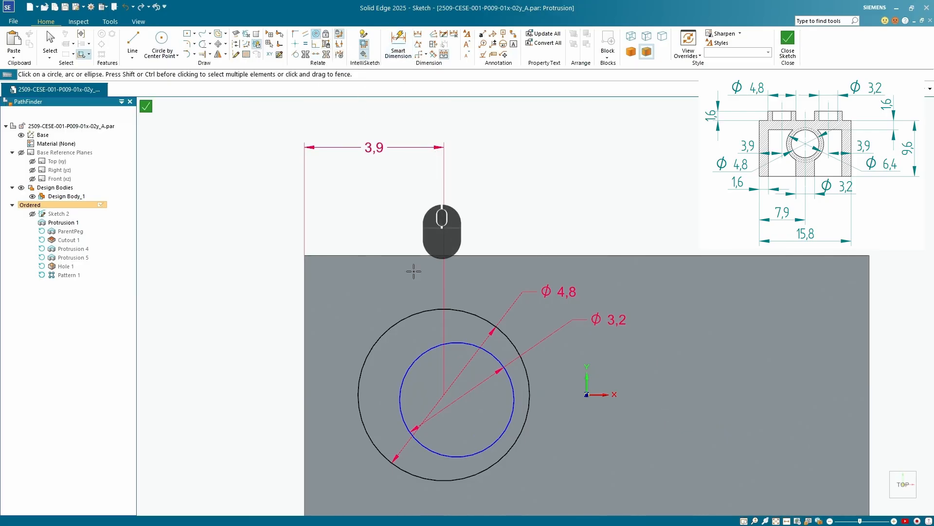
scroll(495, 353, up, 1)
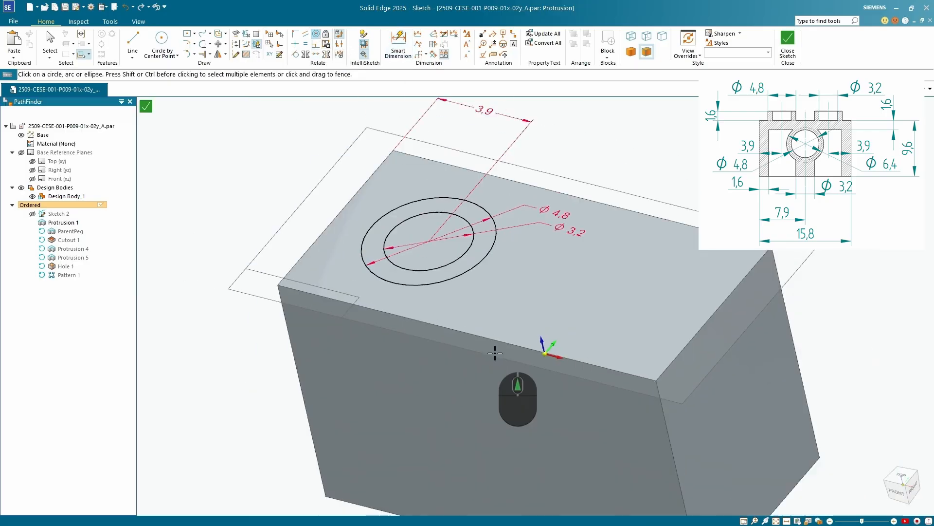
scroll(495, 352, up, 3)
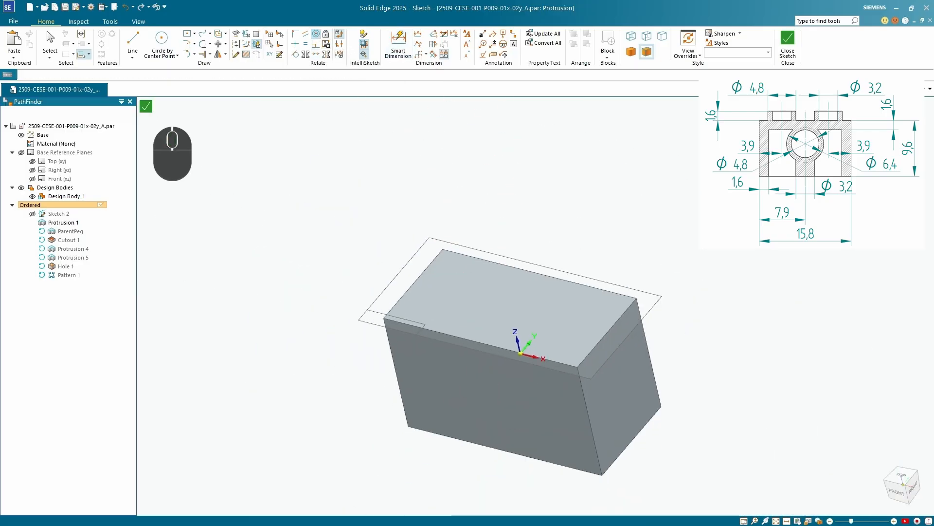
middle_drag(408, 195, 418, 205)
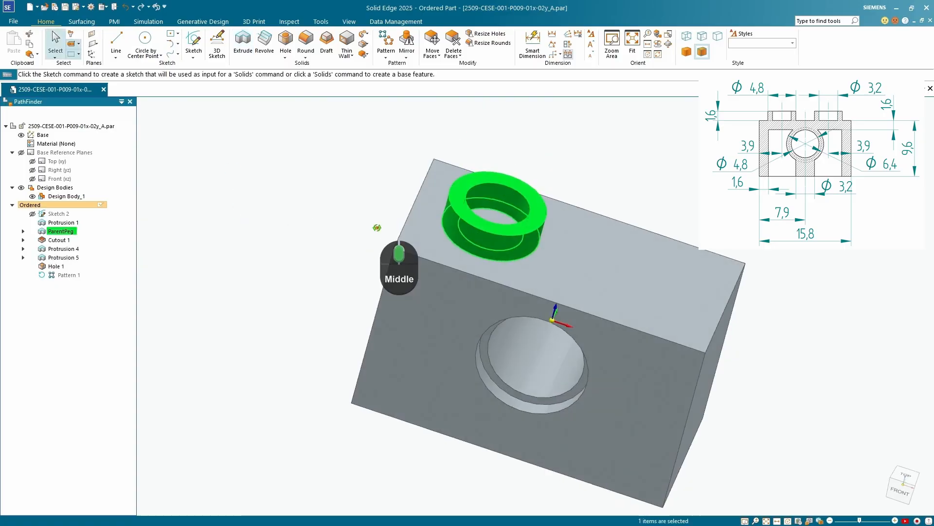
middle_drag(375, 218, 470, 239)
scroll(489, 225, down, 3)
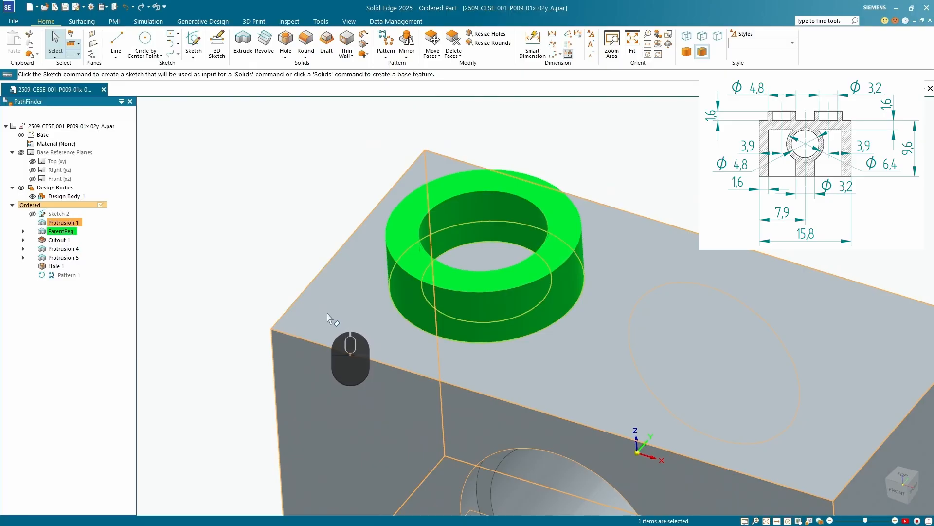
scroll(258, 321, up, 3)
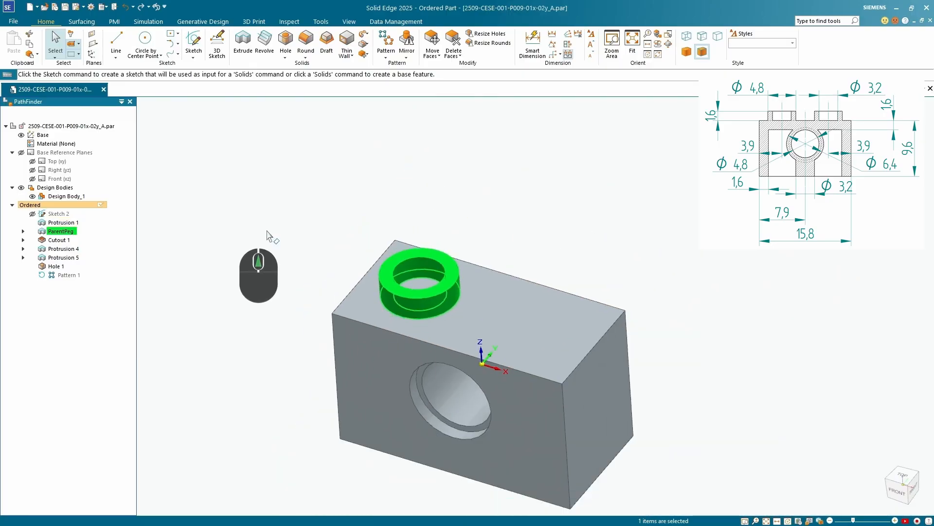
Roll the model forward to the rectangular peg pattern to update both pegs
click(306, 254)
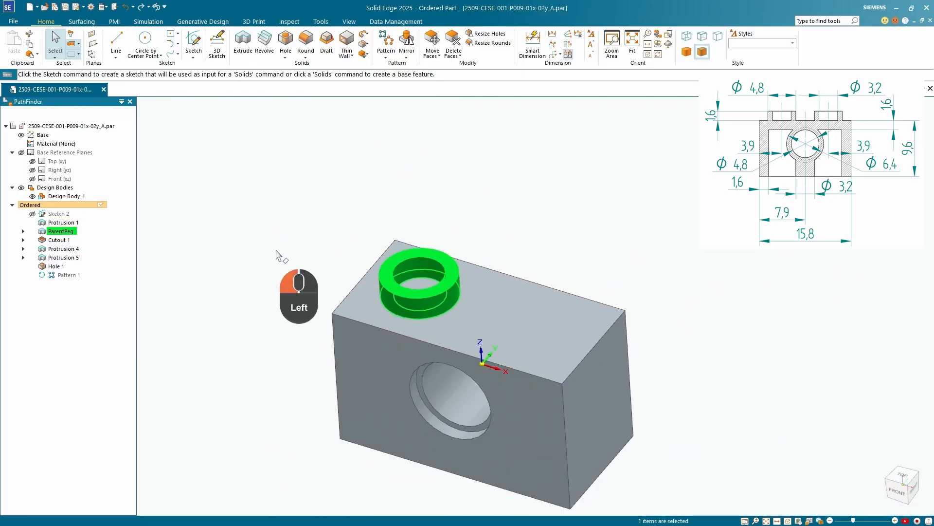
right_click(58, 276)
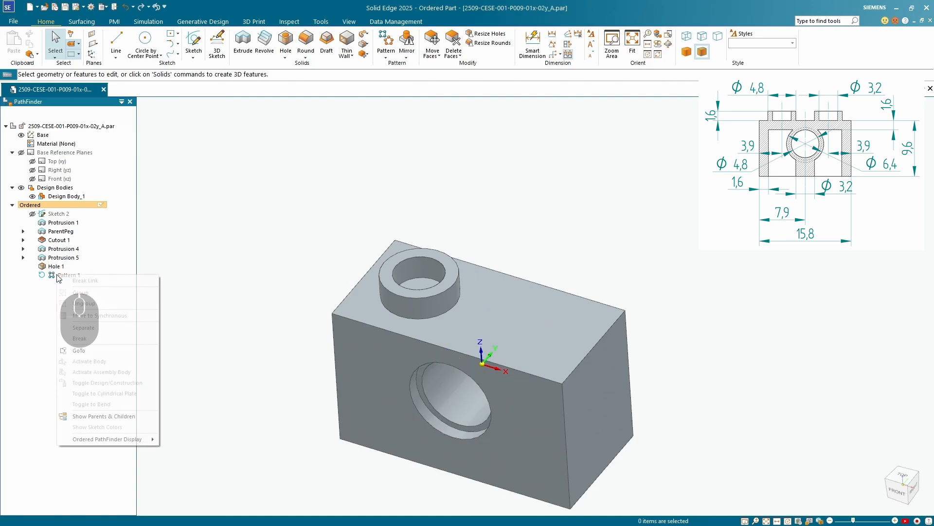
click(79, 350)
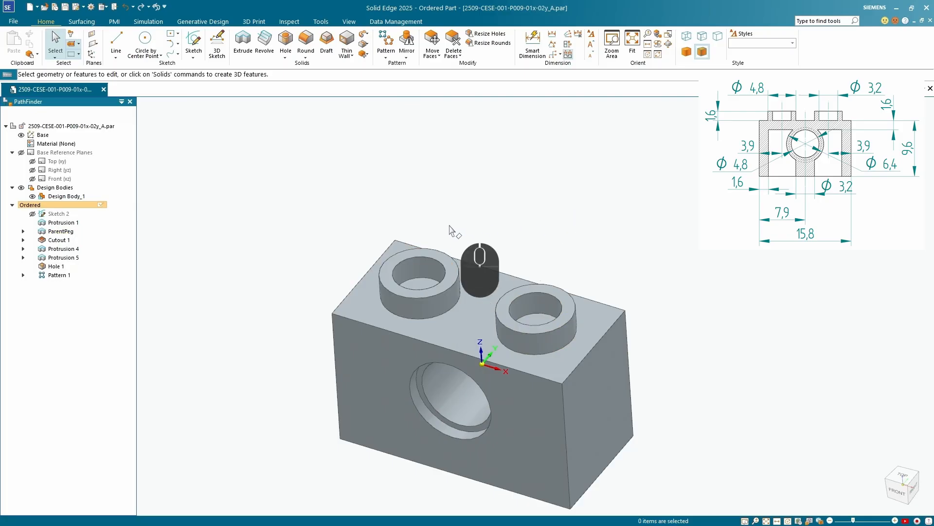
Inspect the brick's two pegs and counterbored hole from several angles
scroll(451, 220, up, 2)
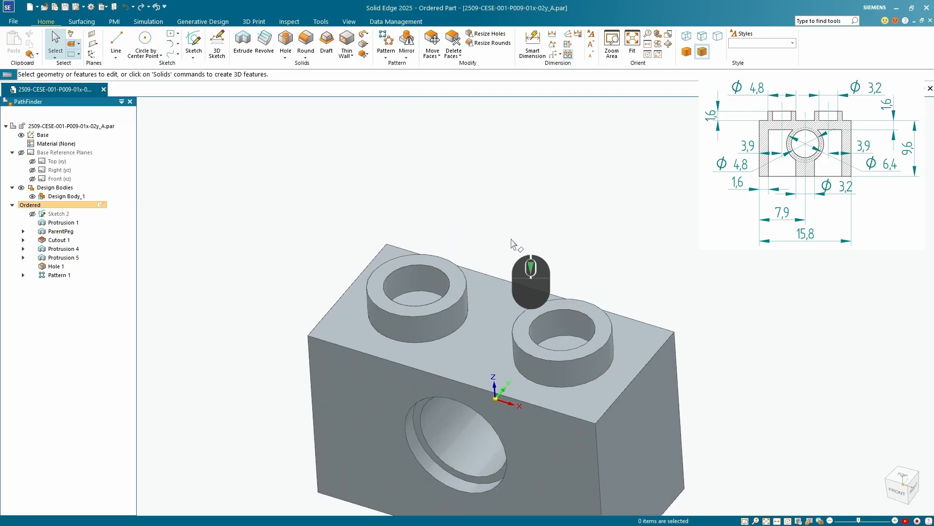
scroll(560, 340, down, 2)
middle_drag(582, 369, 498, 345)
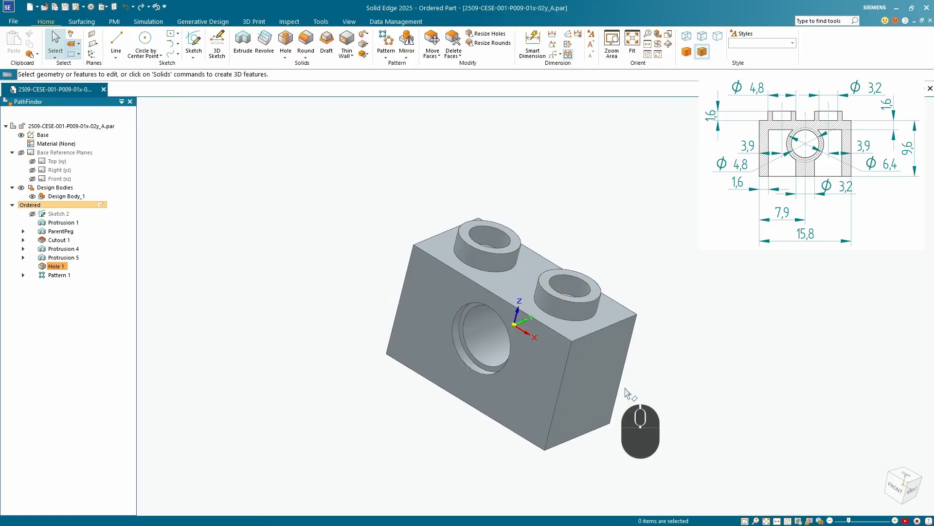
middle_drag(618, 385, 457, 287)
scroll(457, 287, up, 4)
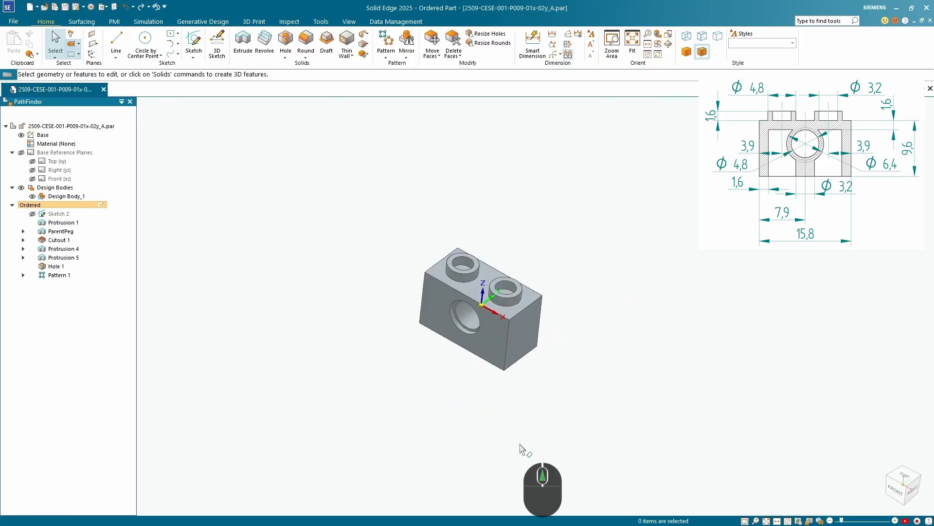
scroll(469, 331, down, 3)
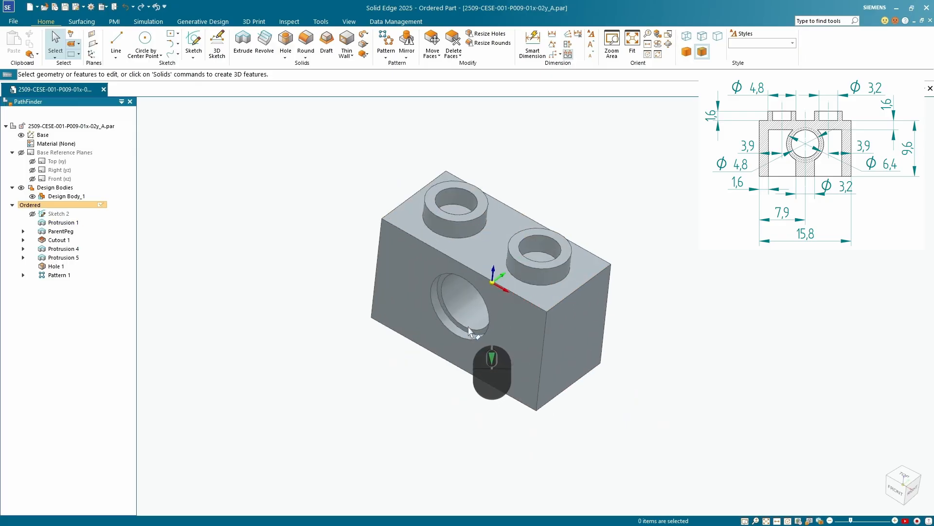
Mirror the counterbored hole about the Front (xz) reference plane with Mirror Copy Feature and check both sides of the brick
scroll(446, 329, up, 3)
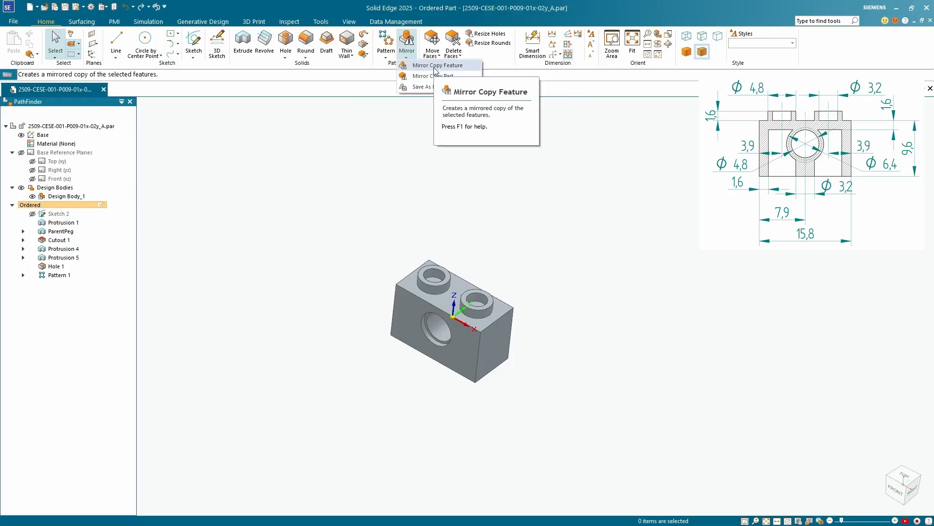
click(435, 68)
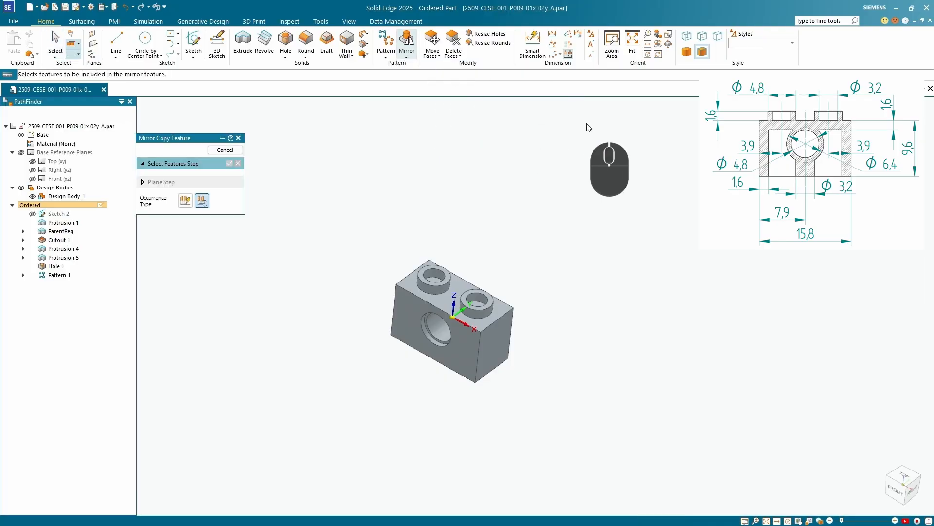
scroll(413, 333, down, 5)
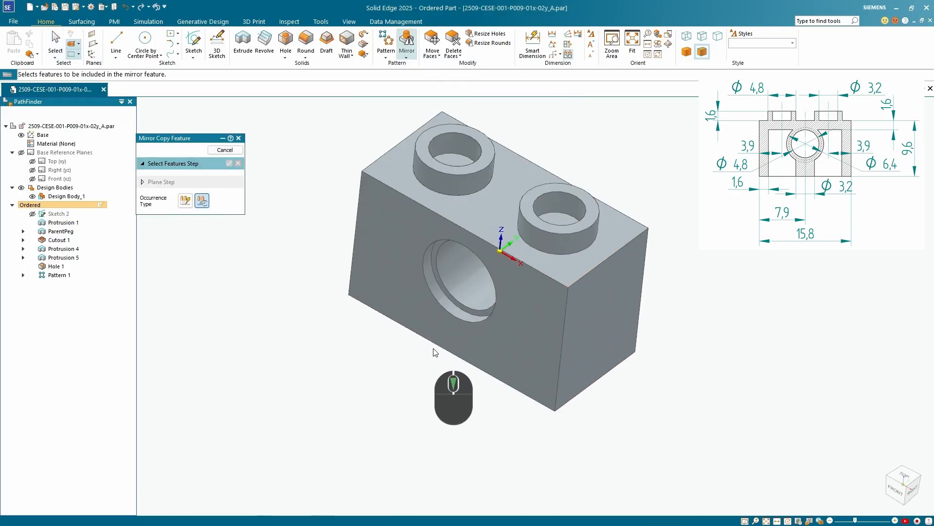
click(451, 291)
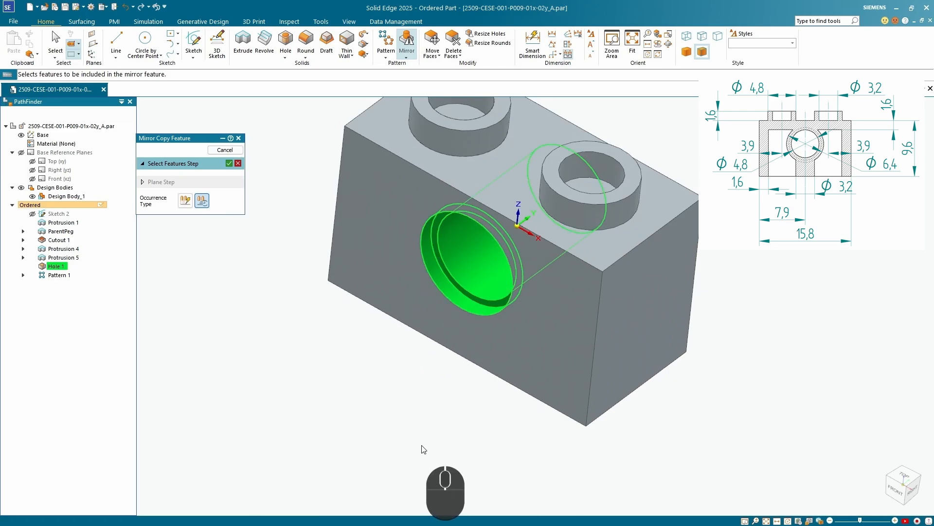
click(229, 164)
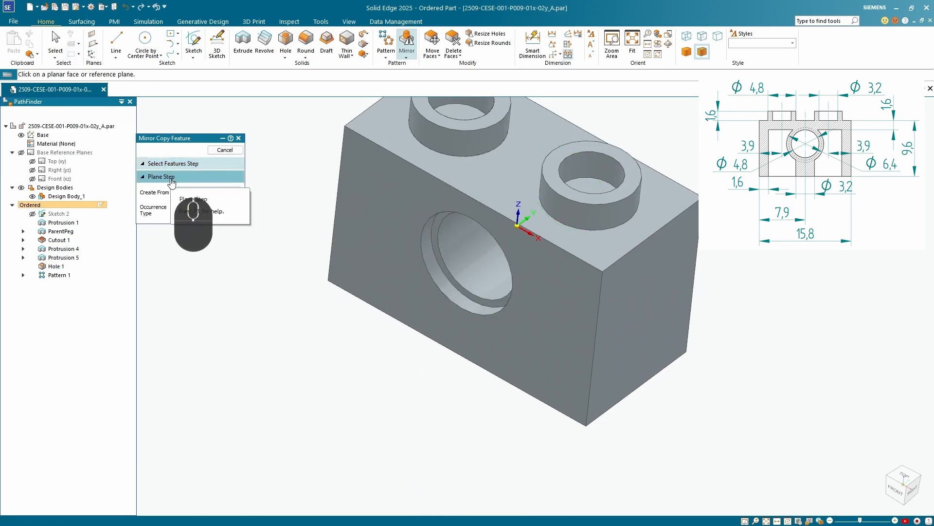
scroll(439, 446, down, 1)
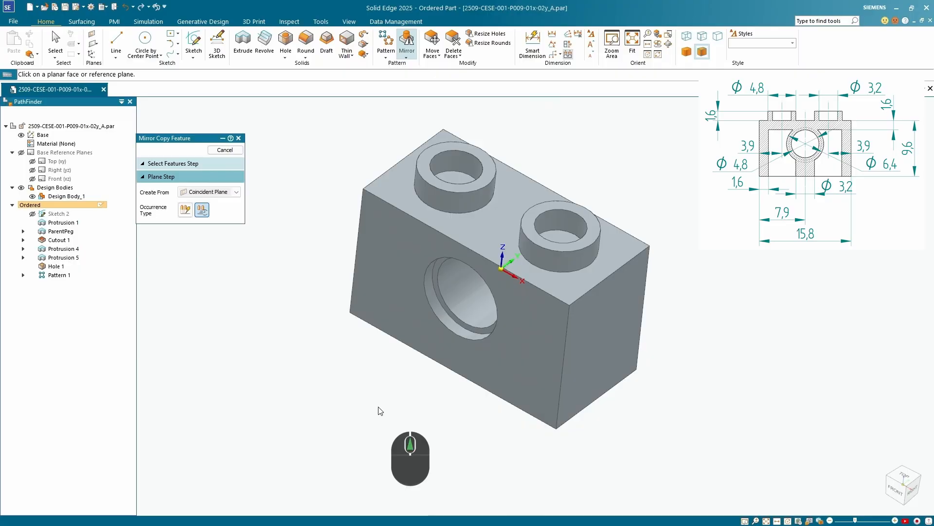
click(33, 170)
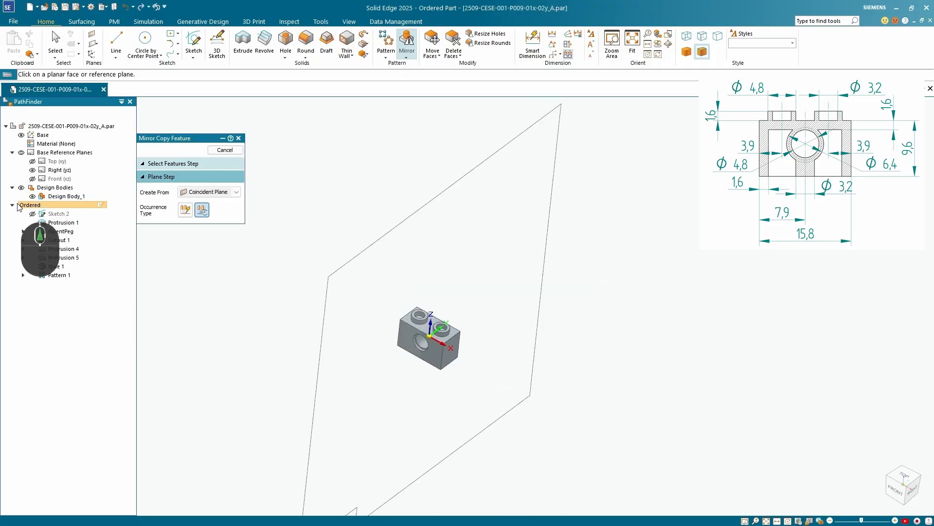
click(32, 179)
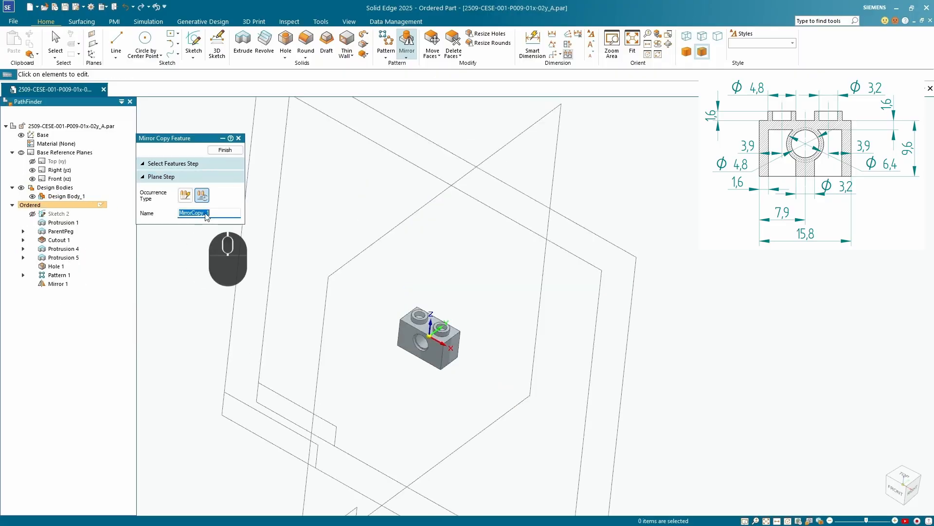
click(225, 149)
middle_drag(409, 336, 338, 366)
scroll(424, 339, up, 9)
mouse_move(434, 331)
middle_down()
mouse_move(575, 329)
mouse_move(619, 338)
mouse_move(543, 348)
mouse_move(387, 316)
mouse_move(546, 329)
mouse_move(535, 335)
middle_up()
scroll(535, 336, down, 6)
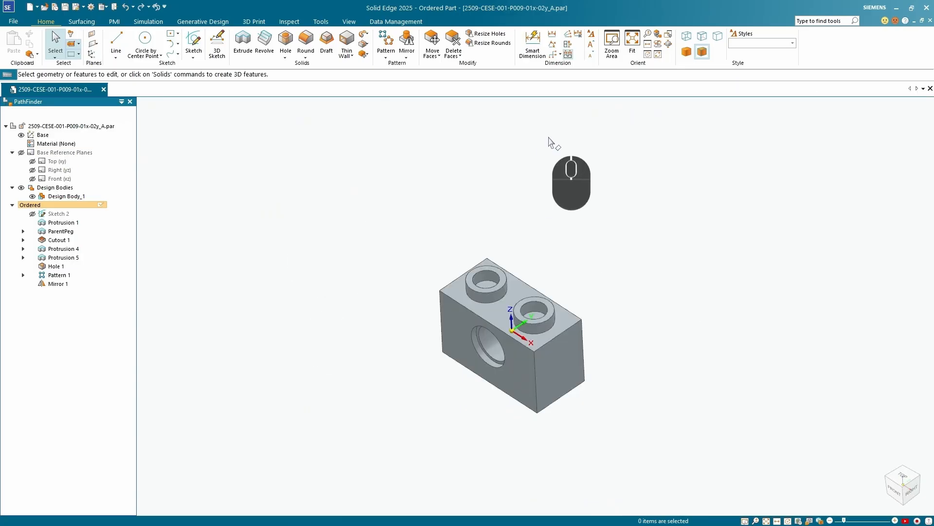
Open the Style Palette and set its selection type to Body
click(349, 21)
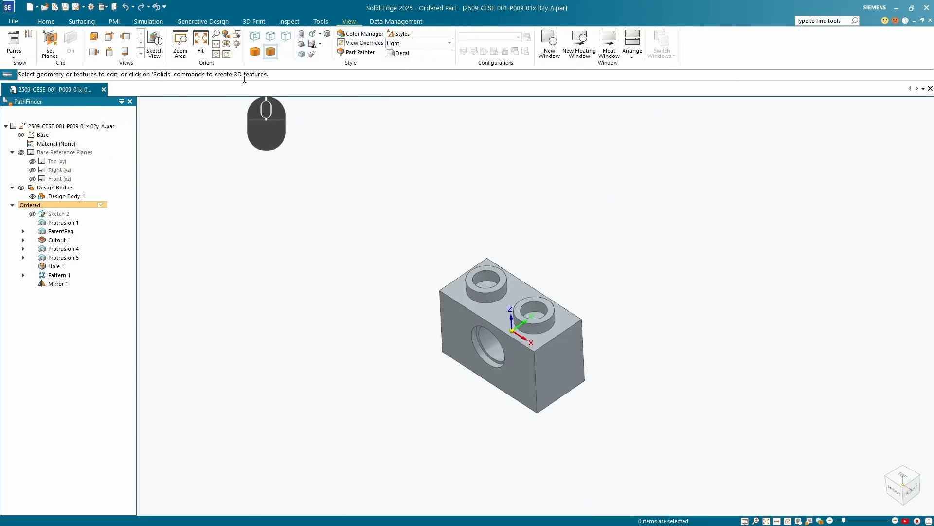
click(14, 50)
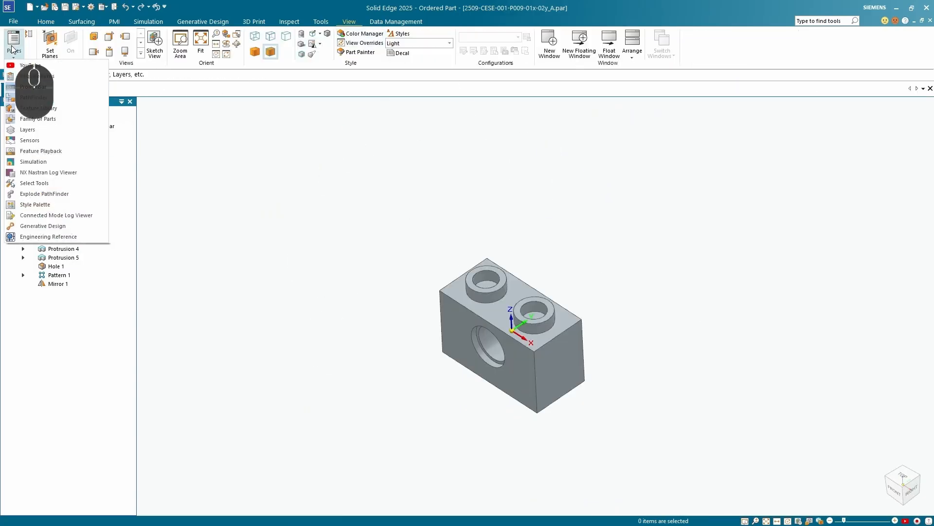
click(41, 206)
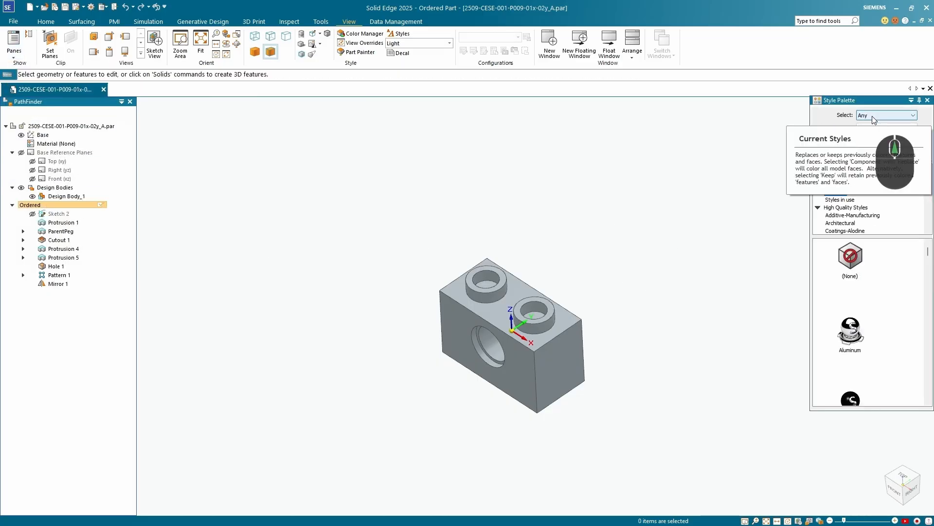
click(878, 116)
click(878, 145)
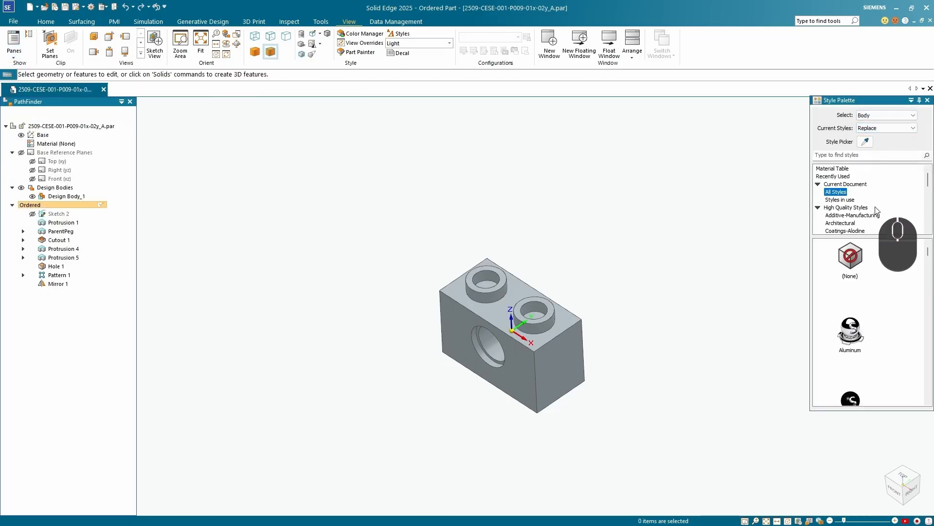
Search the styles for "green" and apply the Green style to the brick's body
click(842, 155)
text(green)
key(Return)
click(851, 256)
click(552, 336)
Replace the body's style with the transparent Green (clear) style
scroll(866, 294, down, 1)
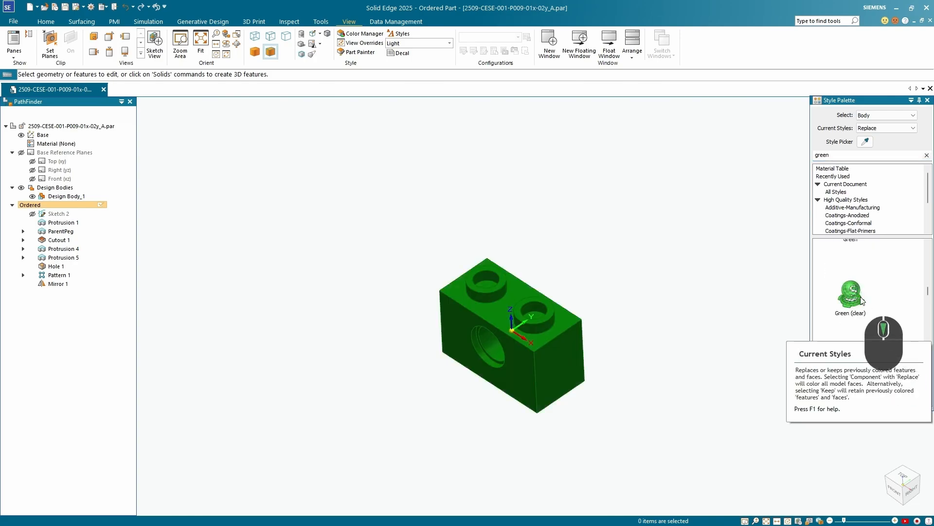
click(857, 294)
click(566, 324)
scroll(526, 350, up, 5)
middle_drag(531, 335, 526, 324)
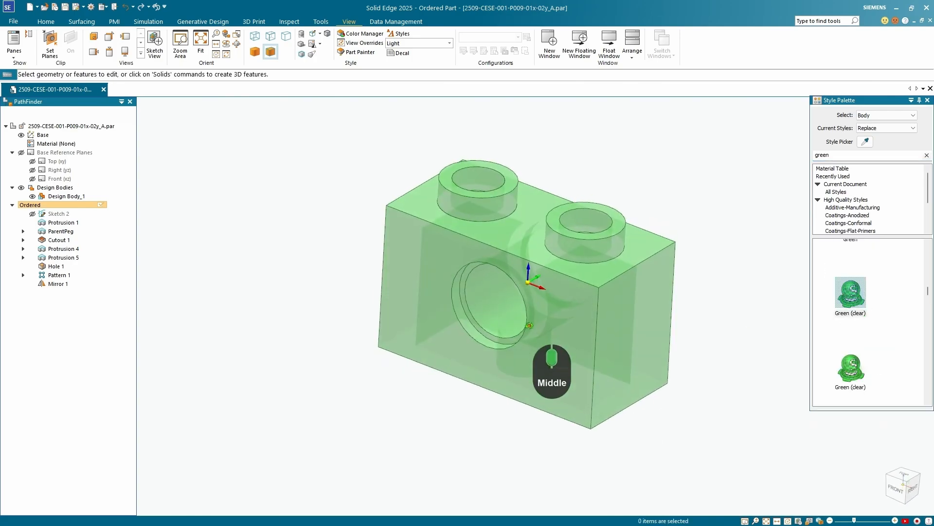
Hide the base coordinate system and create a Section by Plane view through the brick at the Front (xz) plane, cutting all parts
click(22, 136)
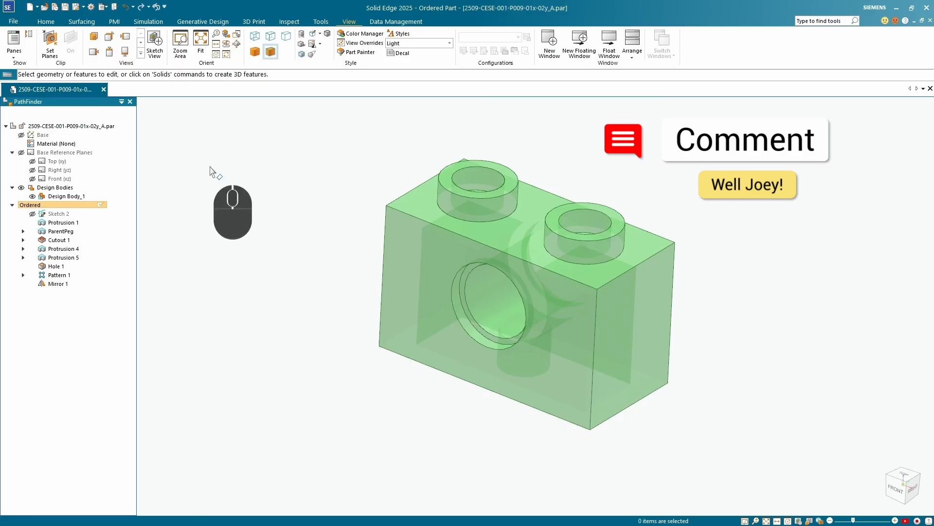
click(57, 178)
click(114, 21)
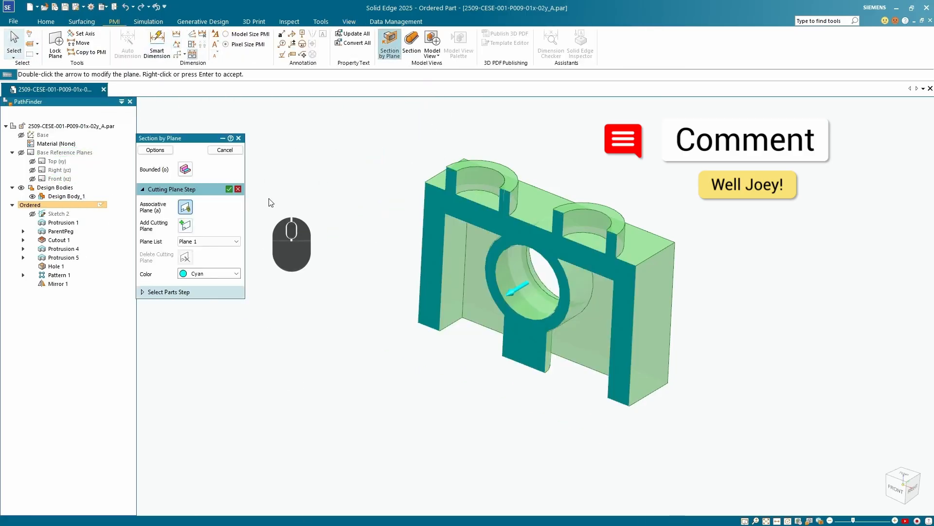
click(229, 189)
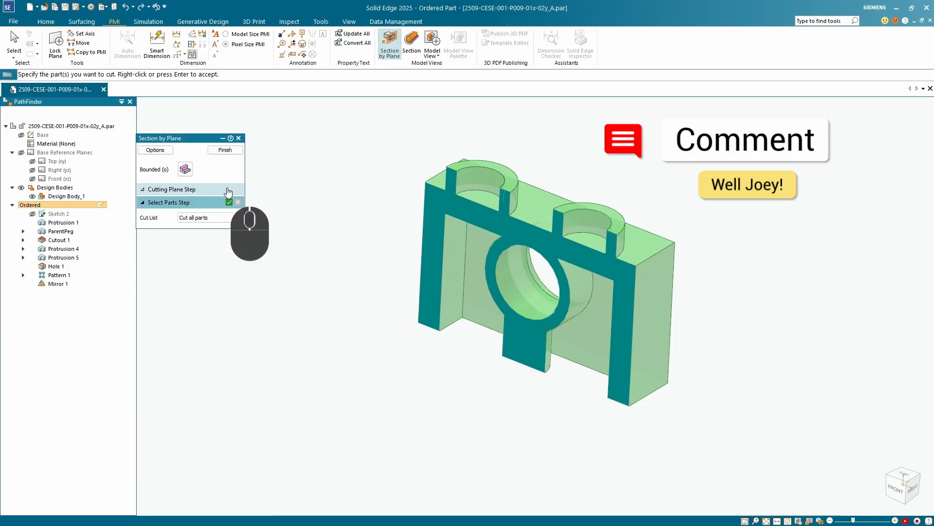
click(233, 151)
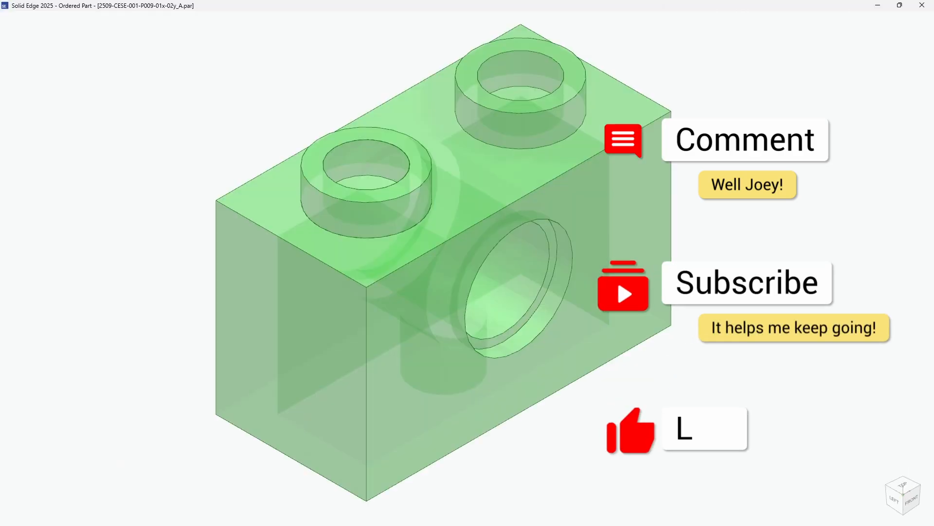